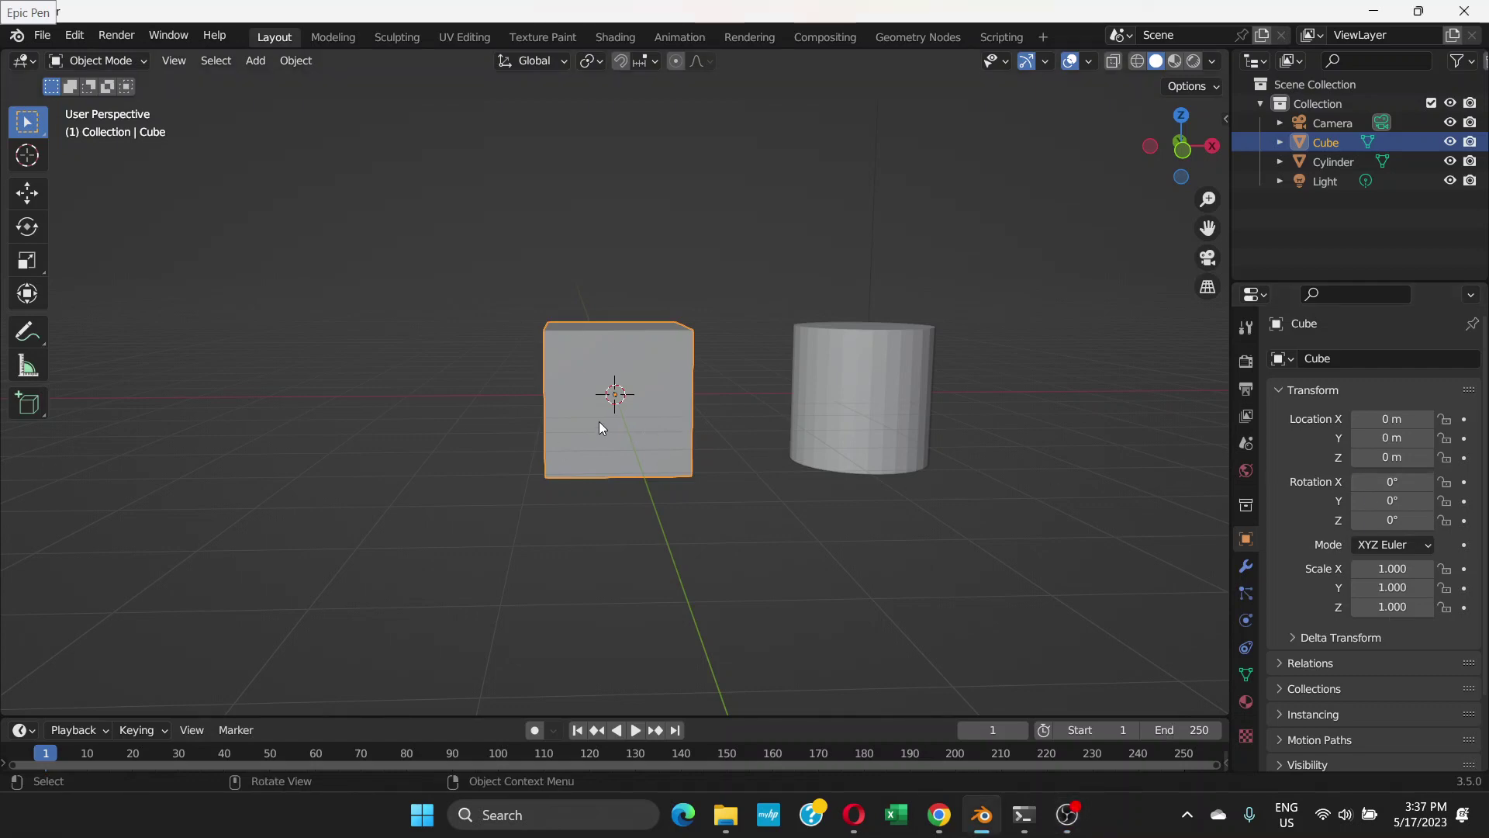
# Try rotating the cube freely around its own origin in the perspective view and in the front view.
pyautogui.moveTo(599, 421); pyautogui.dragTo(635, 445, button='middle')
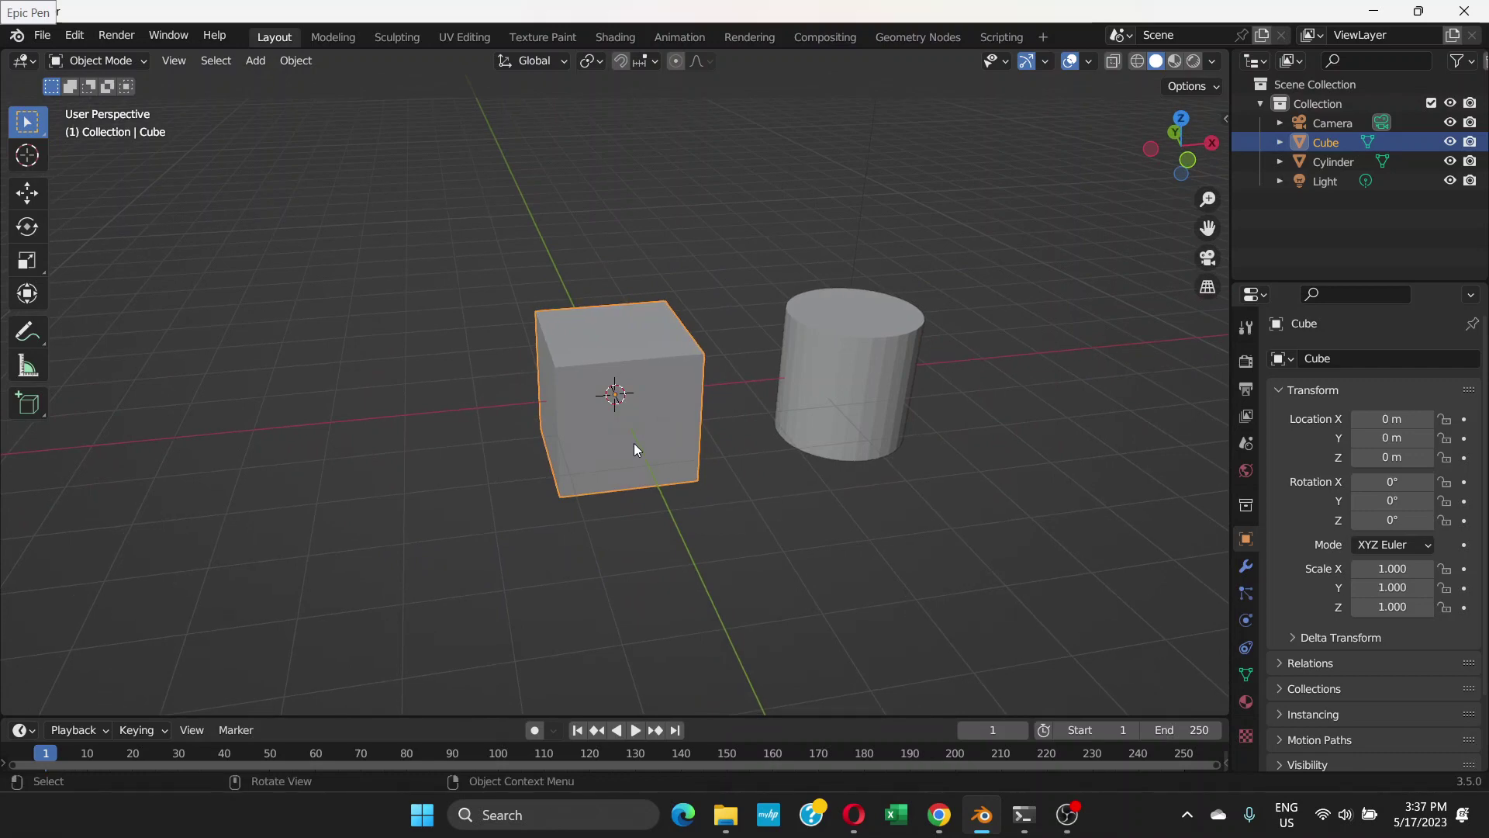
pyautogui.press('r')
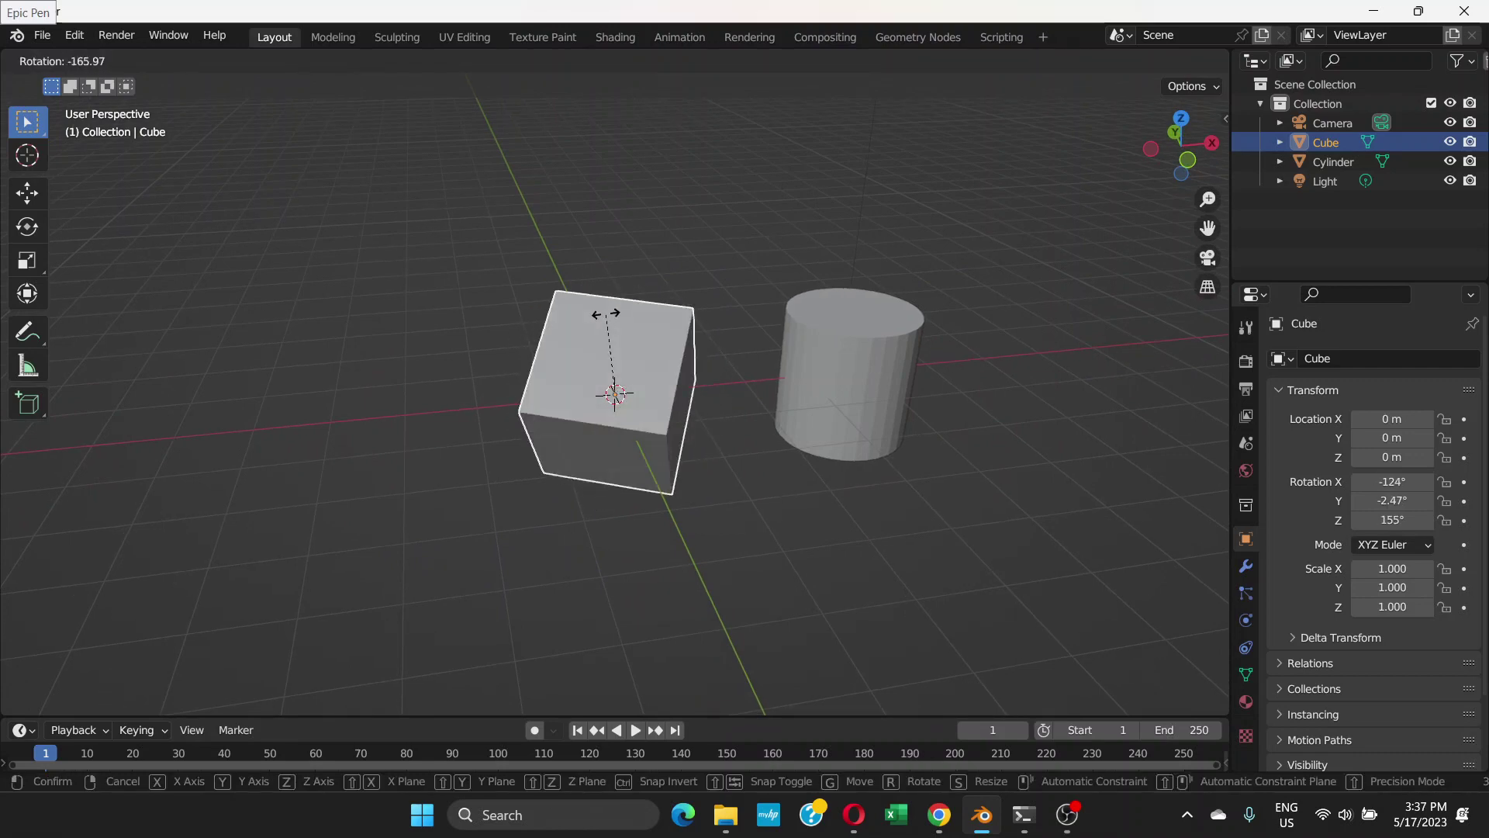
pyautogui.rightClick(607, 317)
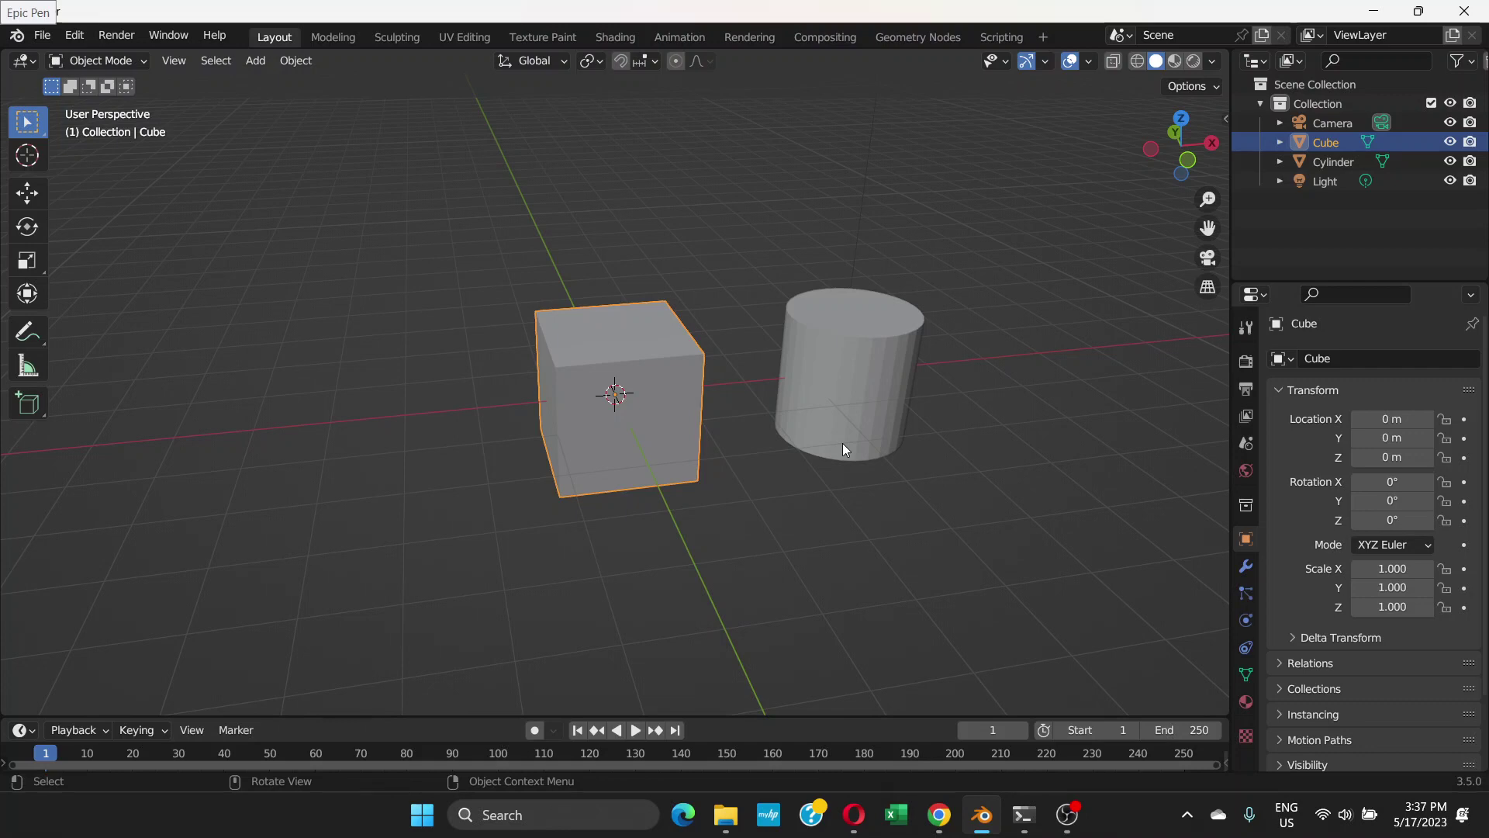
pyautogui.press('KP_1')
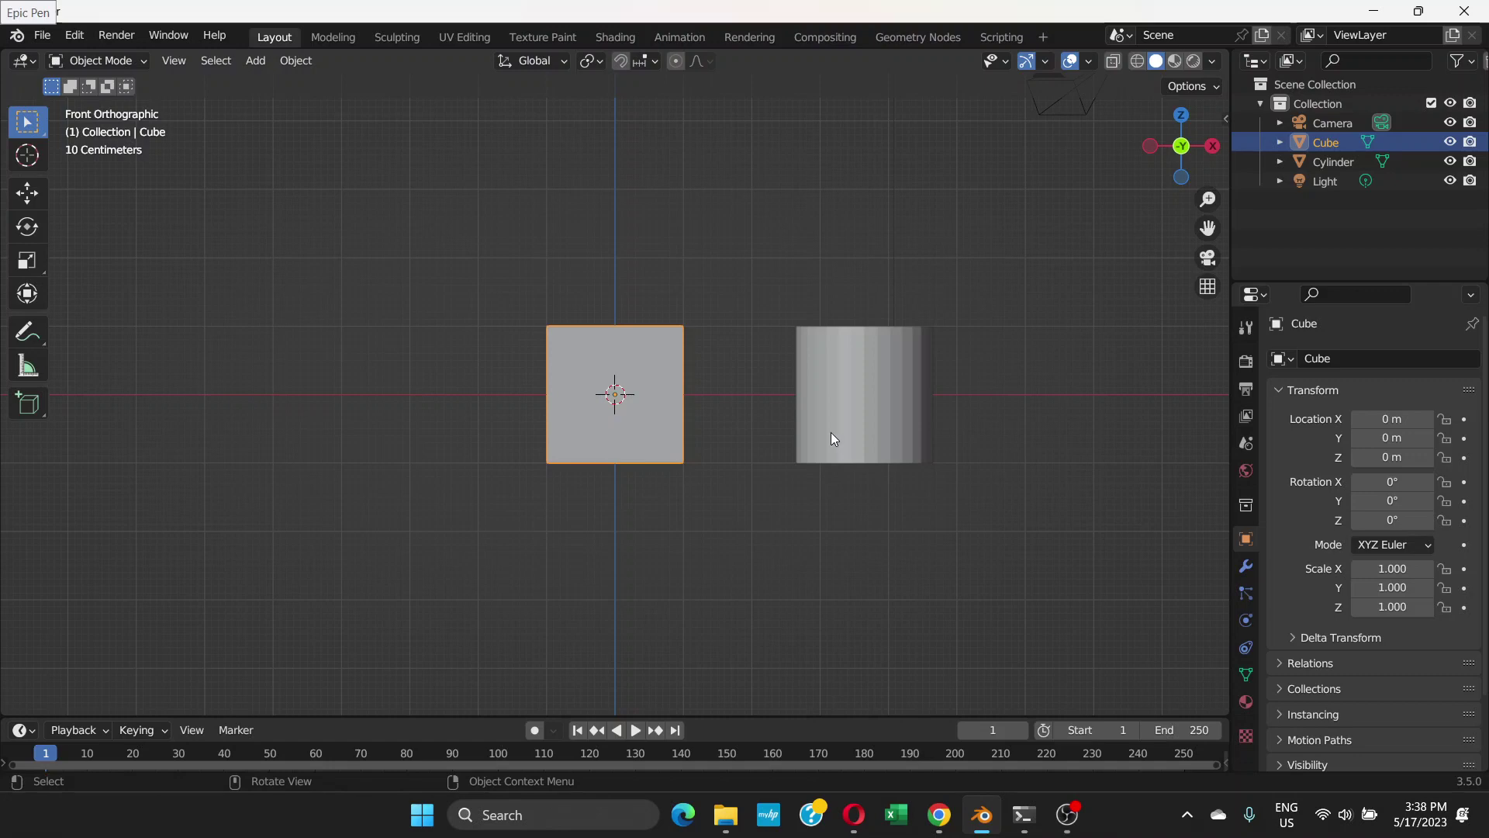
pyautogui.press('r')
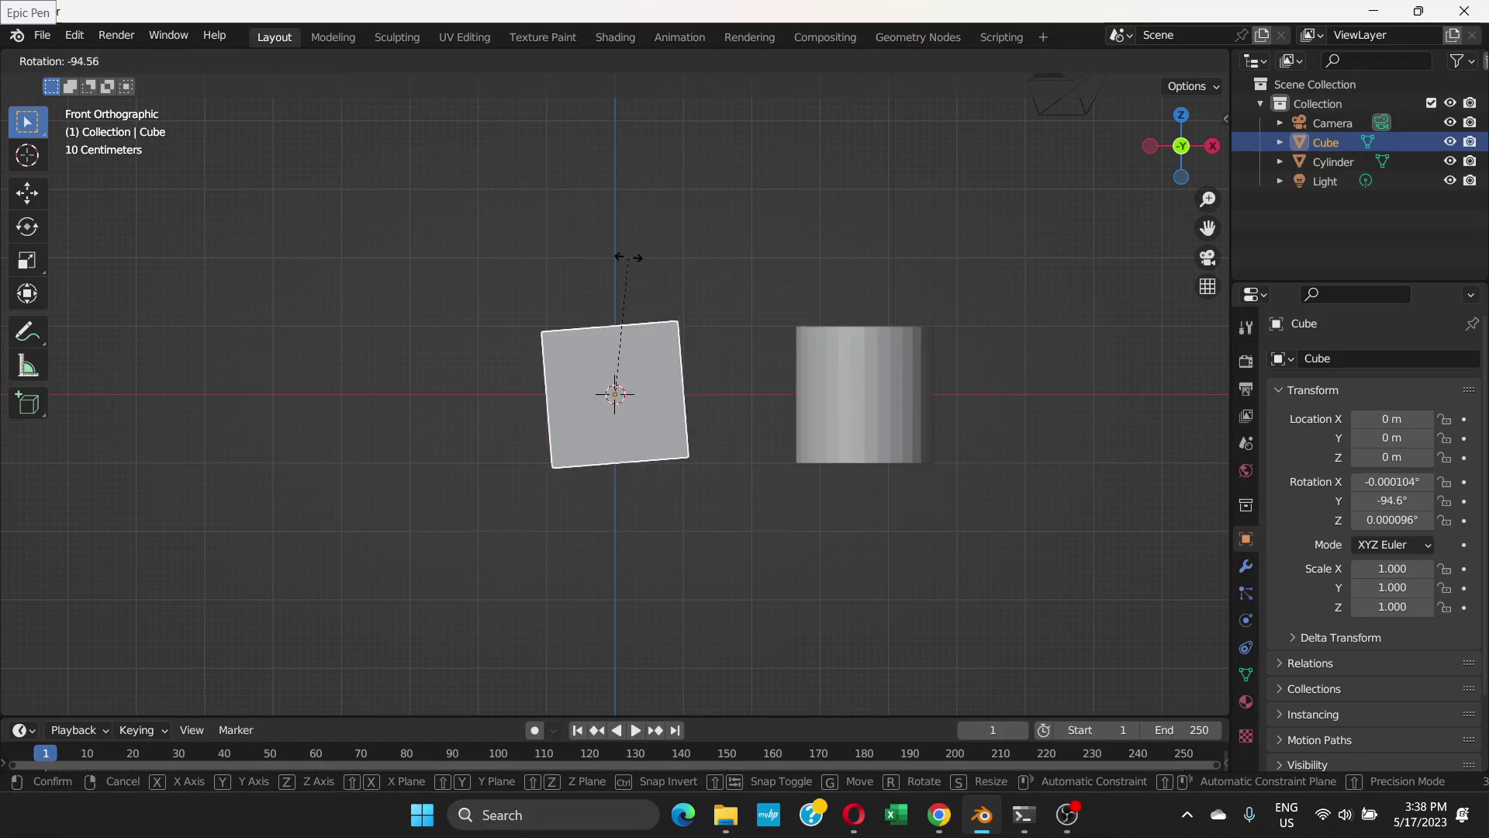
pyautogui.press('Escape')
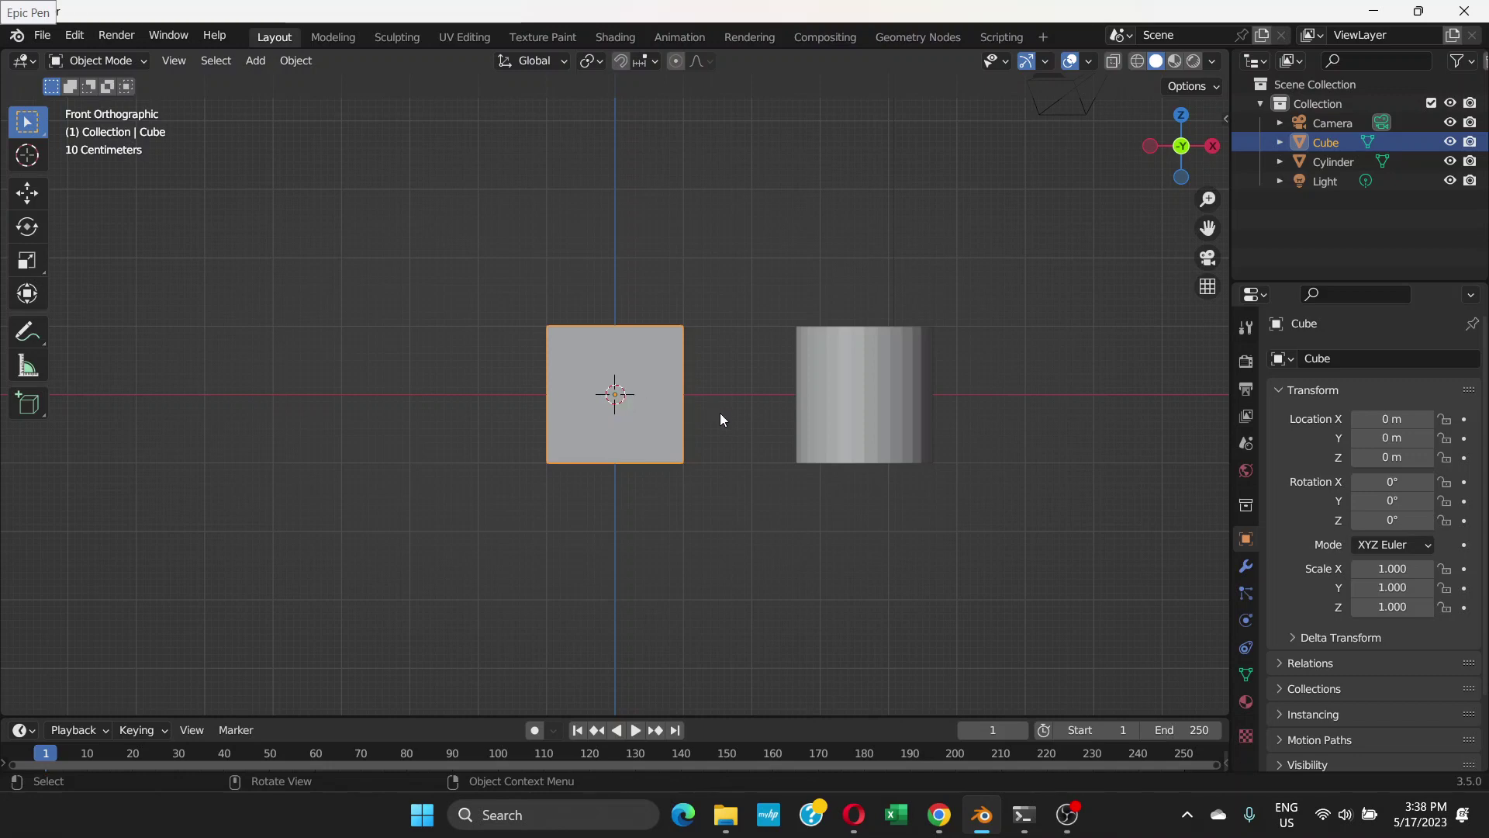
pyautogui.press('r')
pyautogui.press('Escape')
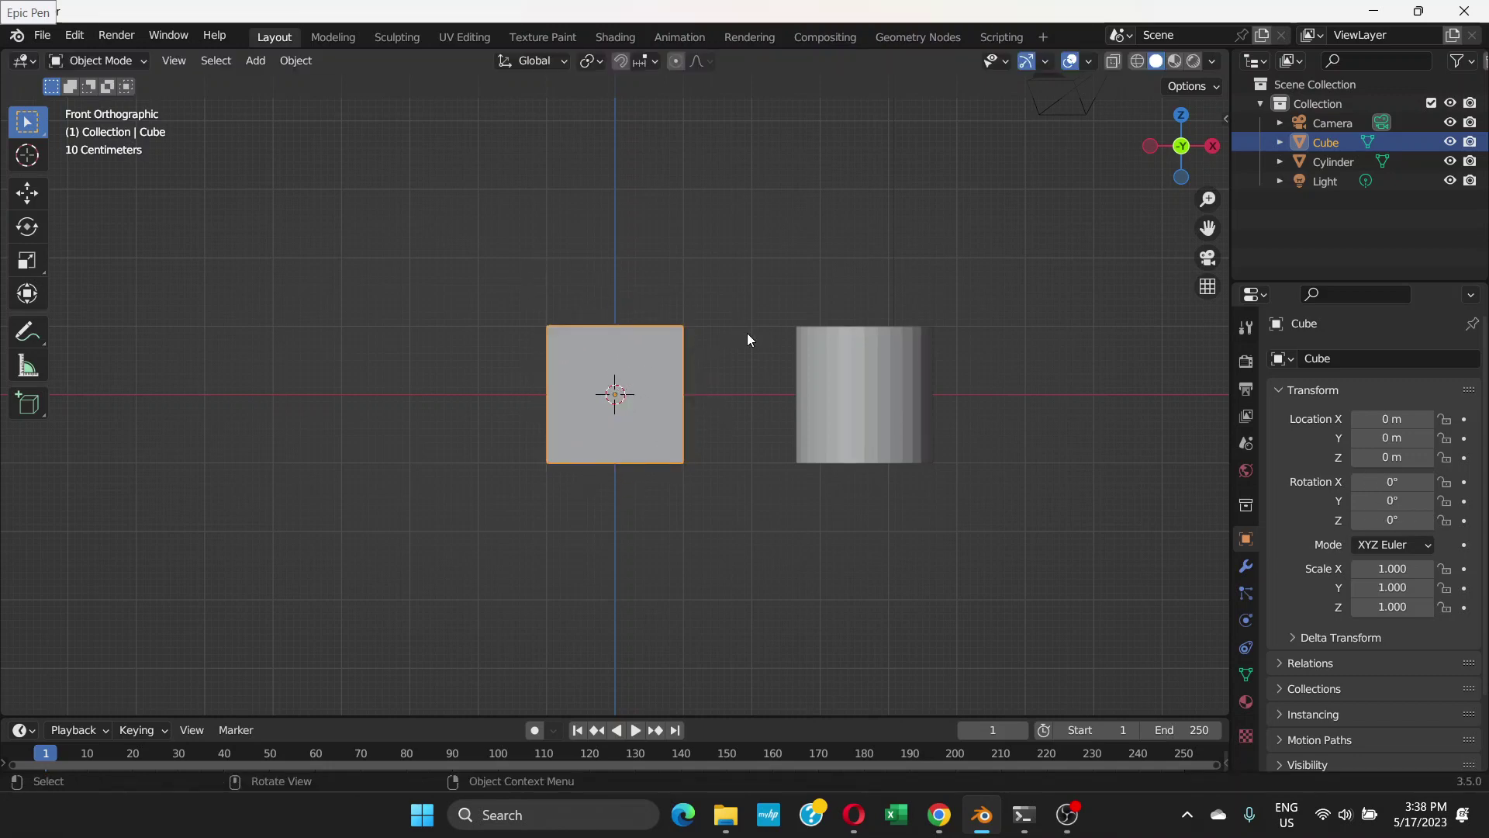
# Try rotating the cylinder around its own origin in the front view.
pyautogui.click(848, 400)
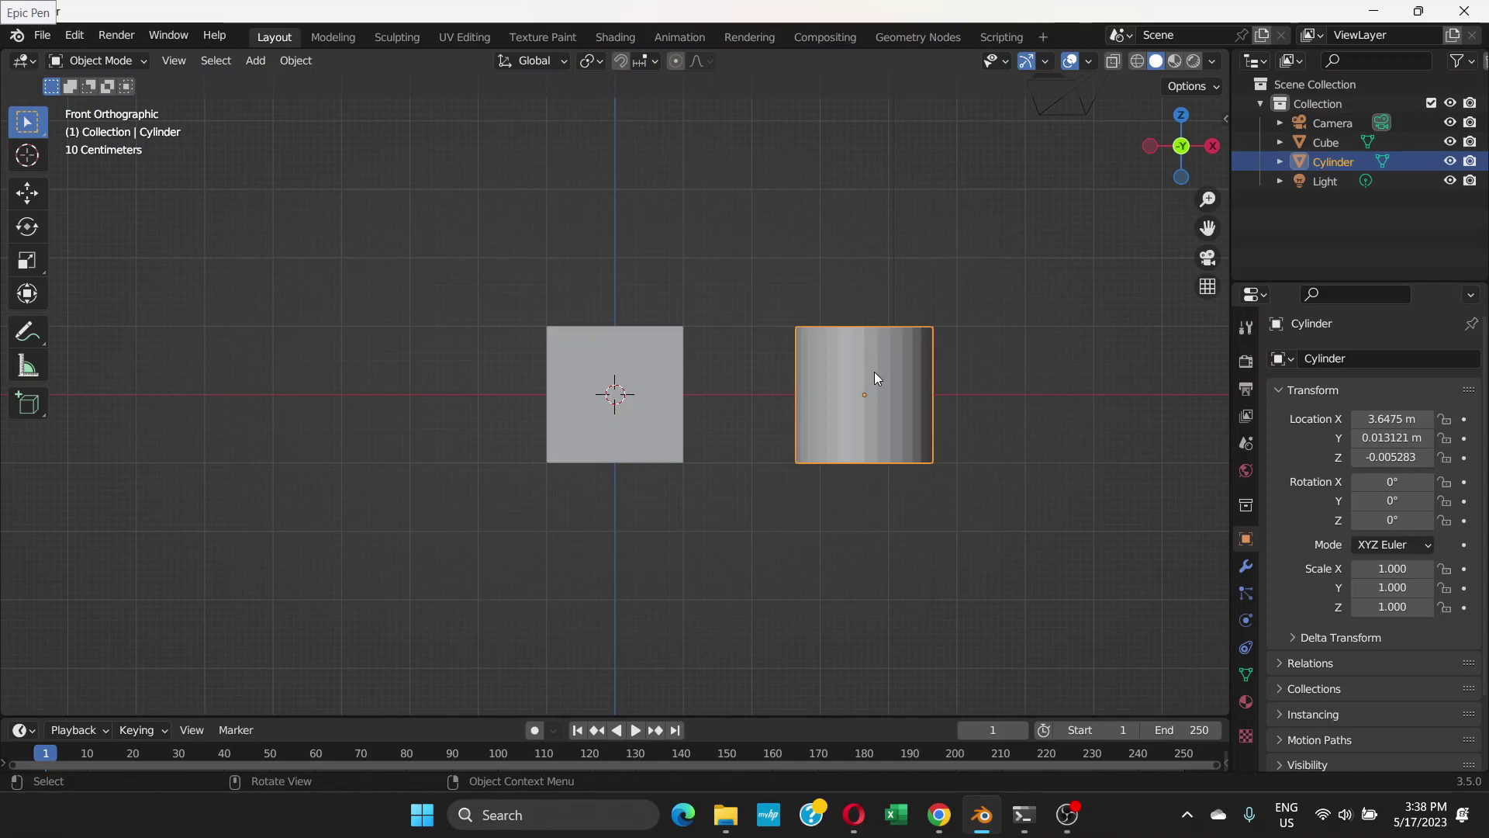
pyautogui.press('r')
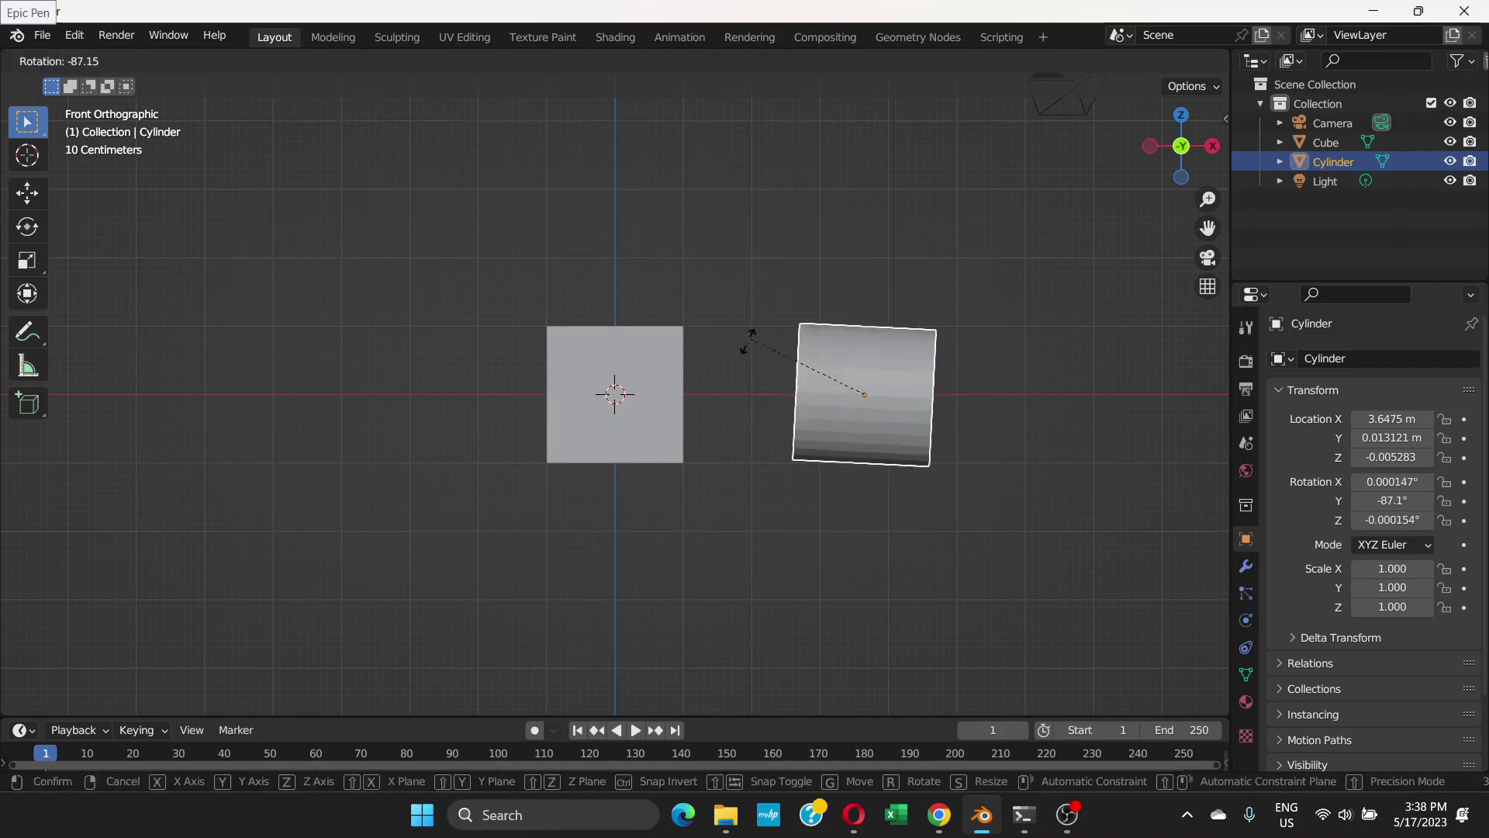
pyautogui.press('Escape')
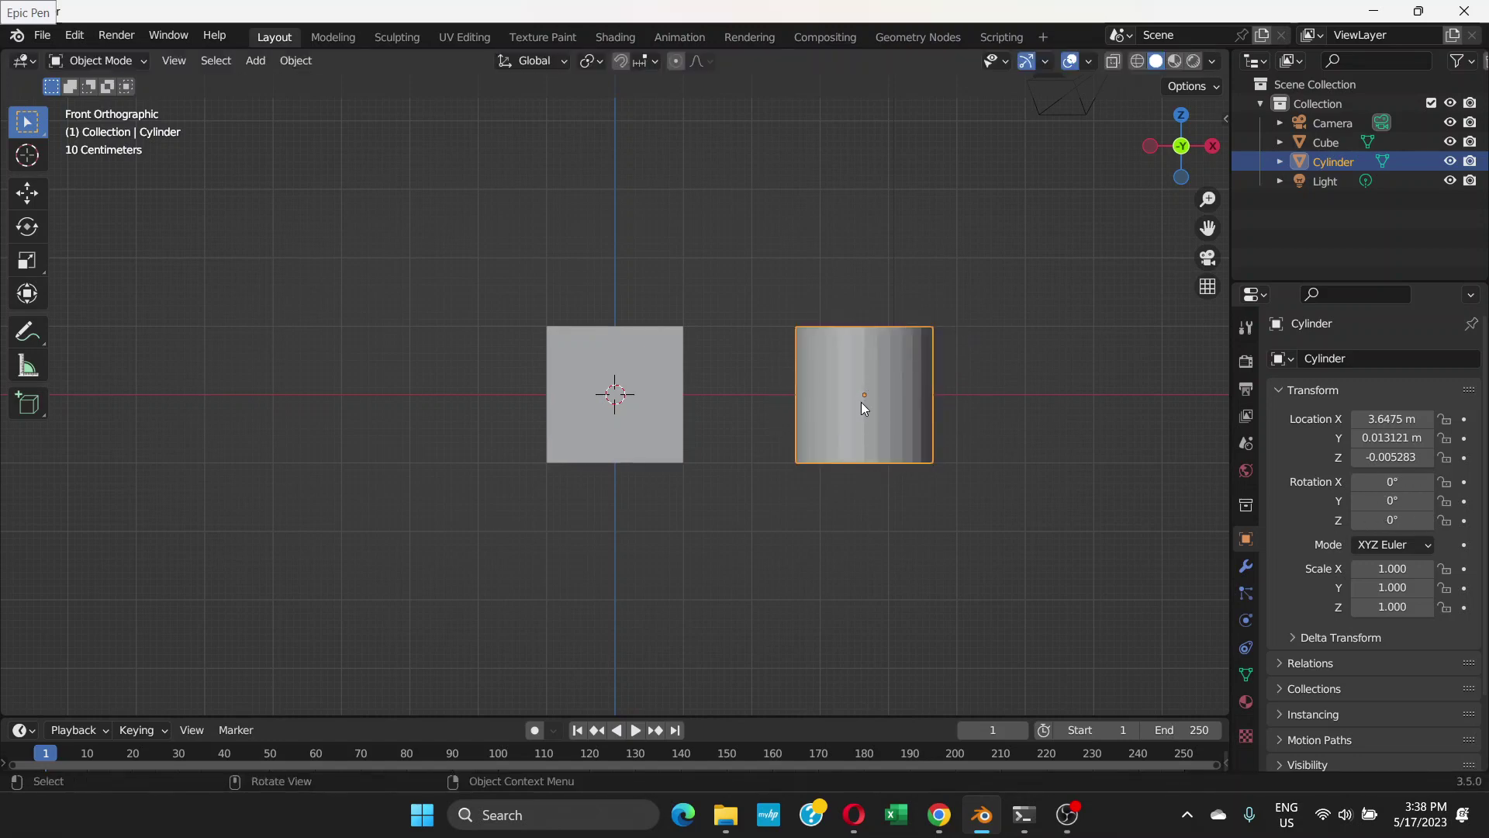
# Move the cube away from the cylinder to about X -4.2 m, Y -0.4 m, Z 0.13 m.
pyautogui.moveTo(850, 406); pyautogui.dragTo(865, 333, button='middle')
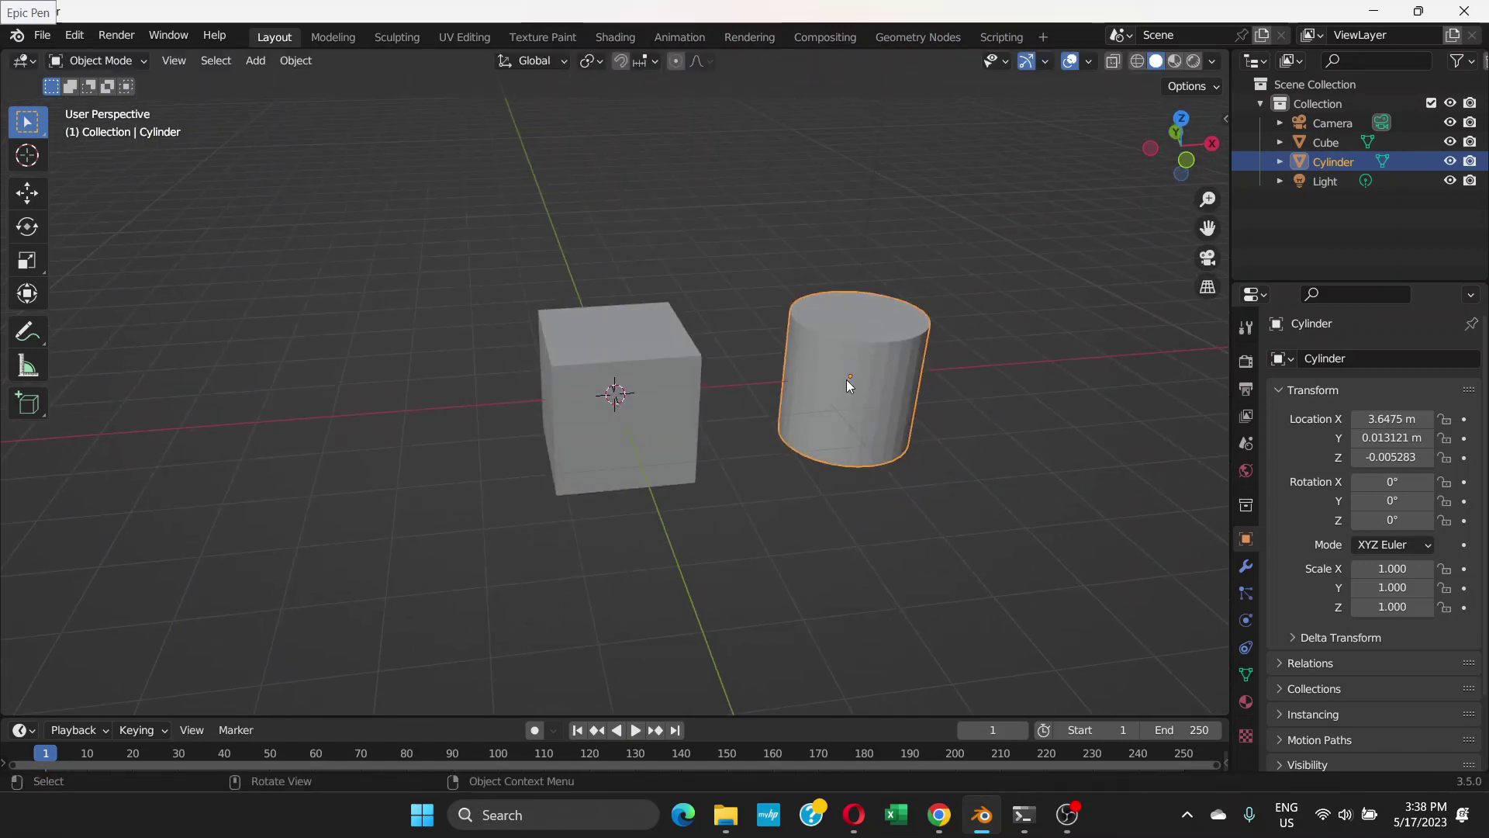
pyautogui.click(644, 364)
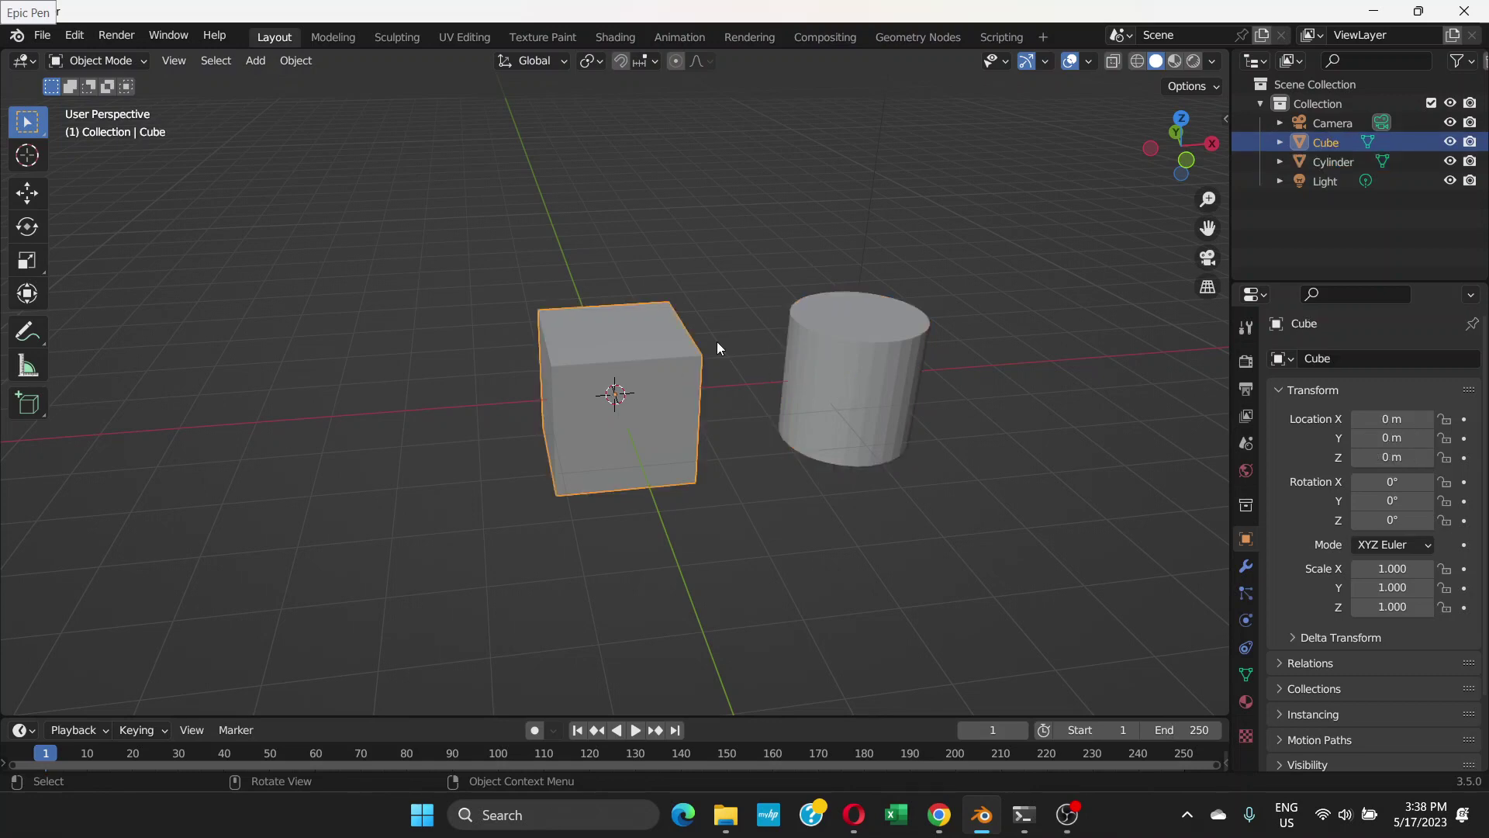
pyautogui.moveTo(717, 341); pyautogui.dragTo(749, 366, button='middle')
pyautogui.click(882, 393)
pyautogui.moveTo(864, 402); pyautogui.dragTo(904, 405, button='middle')
pyautogui.click(639, 402)
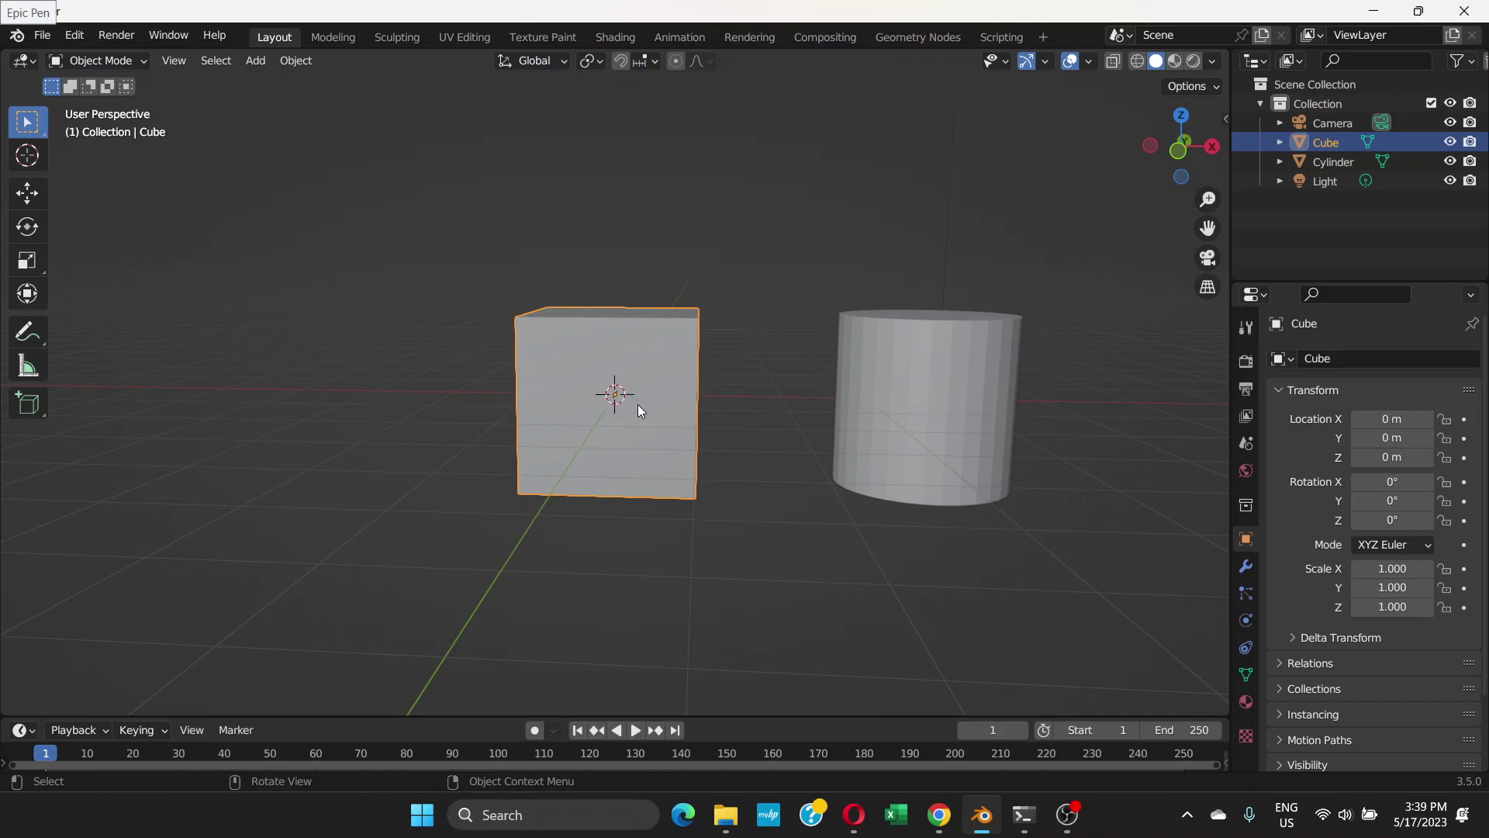
pyautogui.press('g')
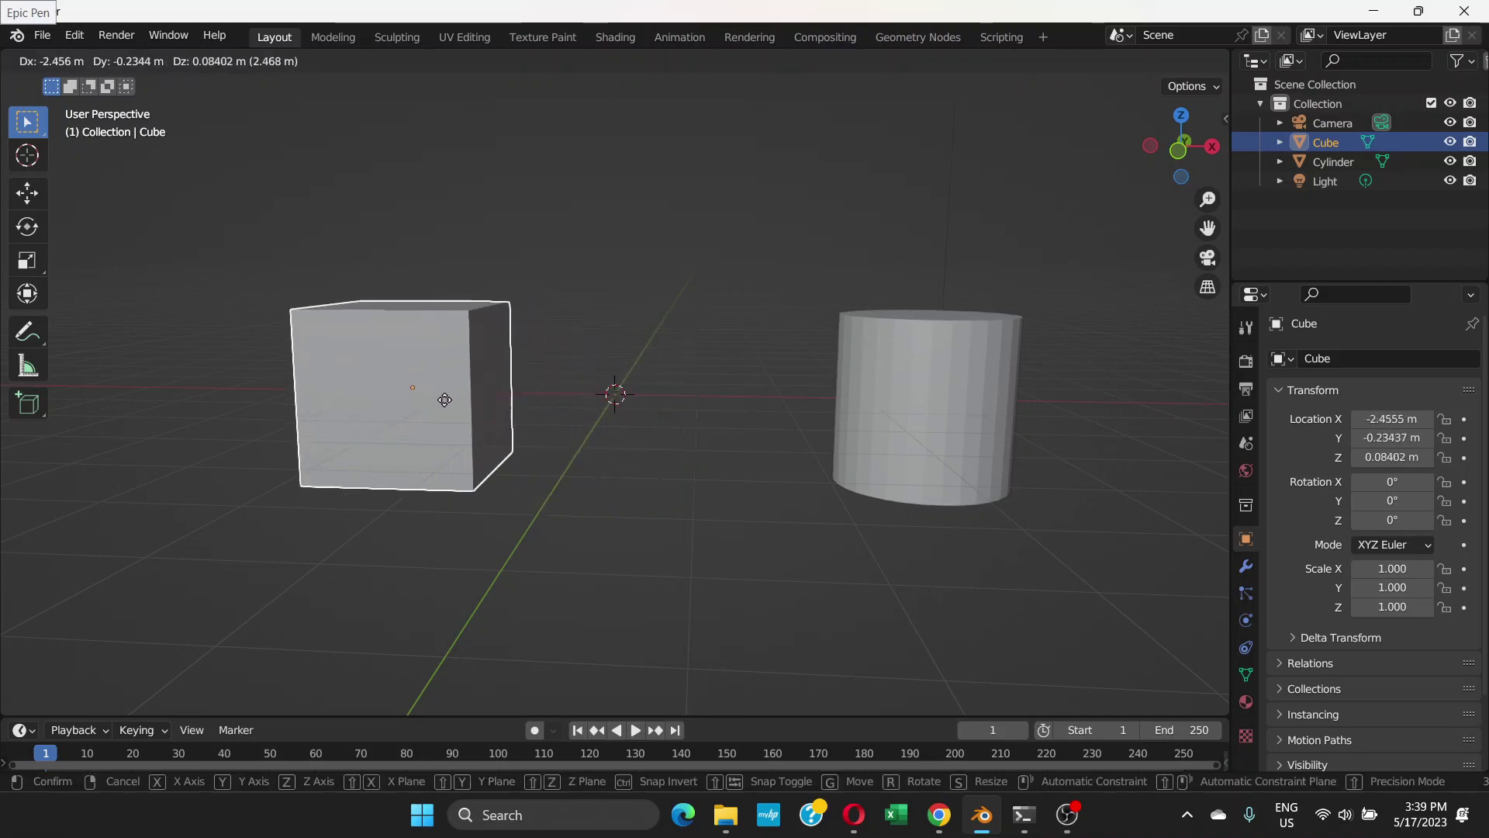
pyautogui.click(302, 396)
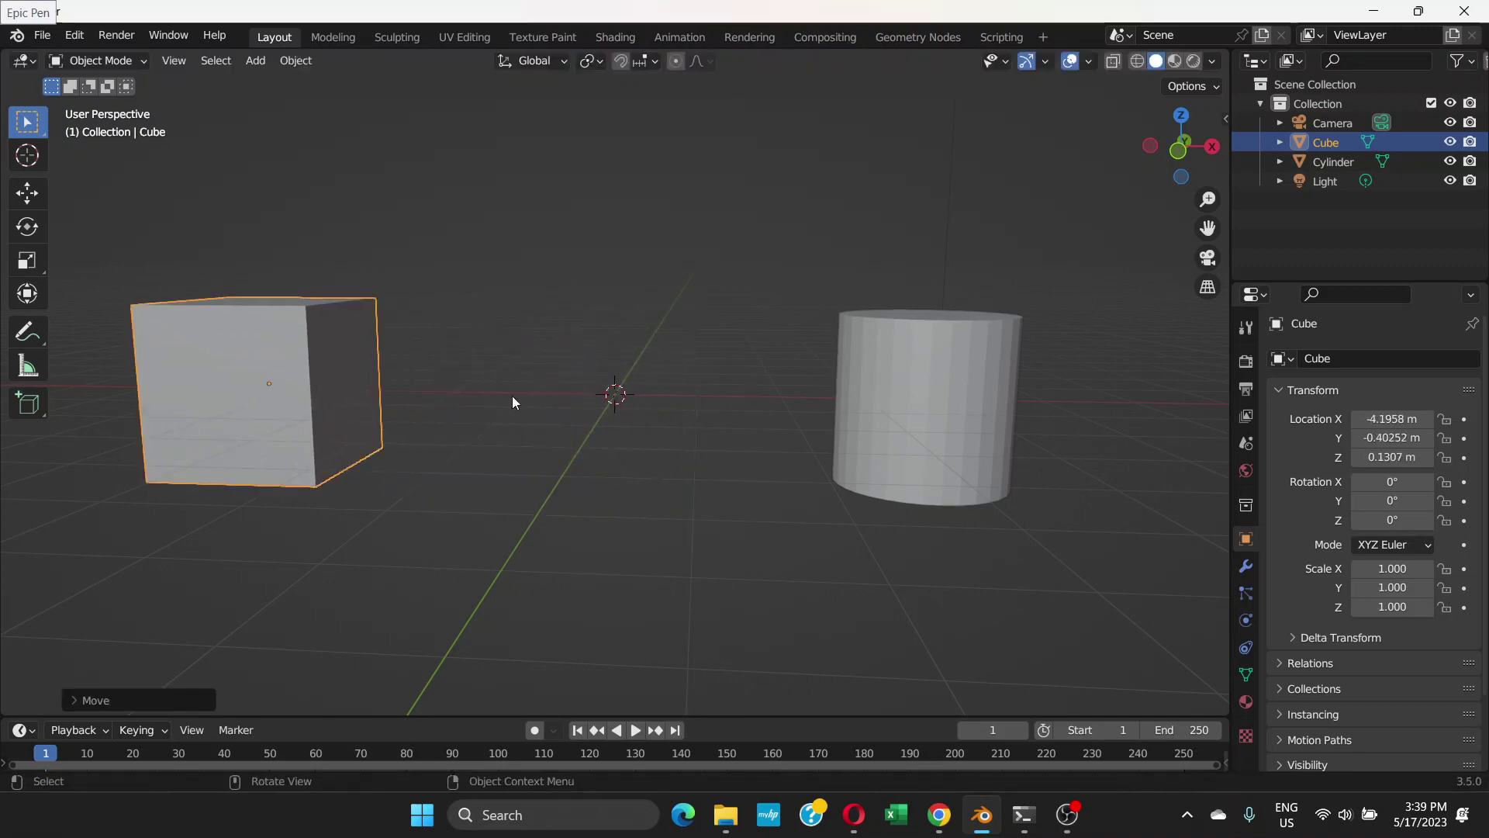
# Try rotating the moved cube around its own origin in the perspective view.
pyautogui.moveTo(630, 400); pyautogui.dragTo(589, 423, button='middle')
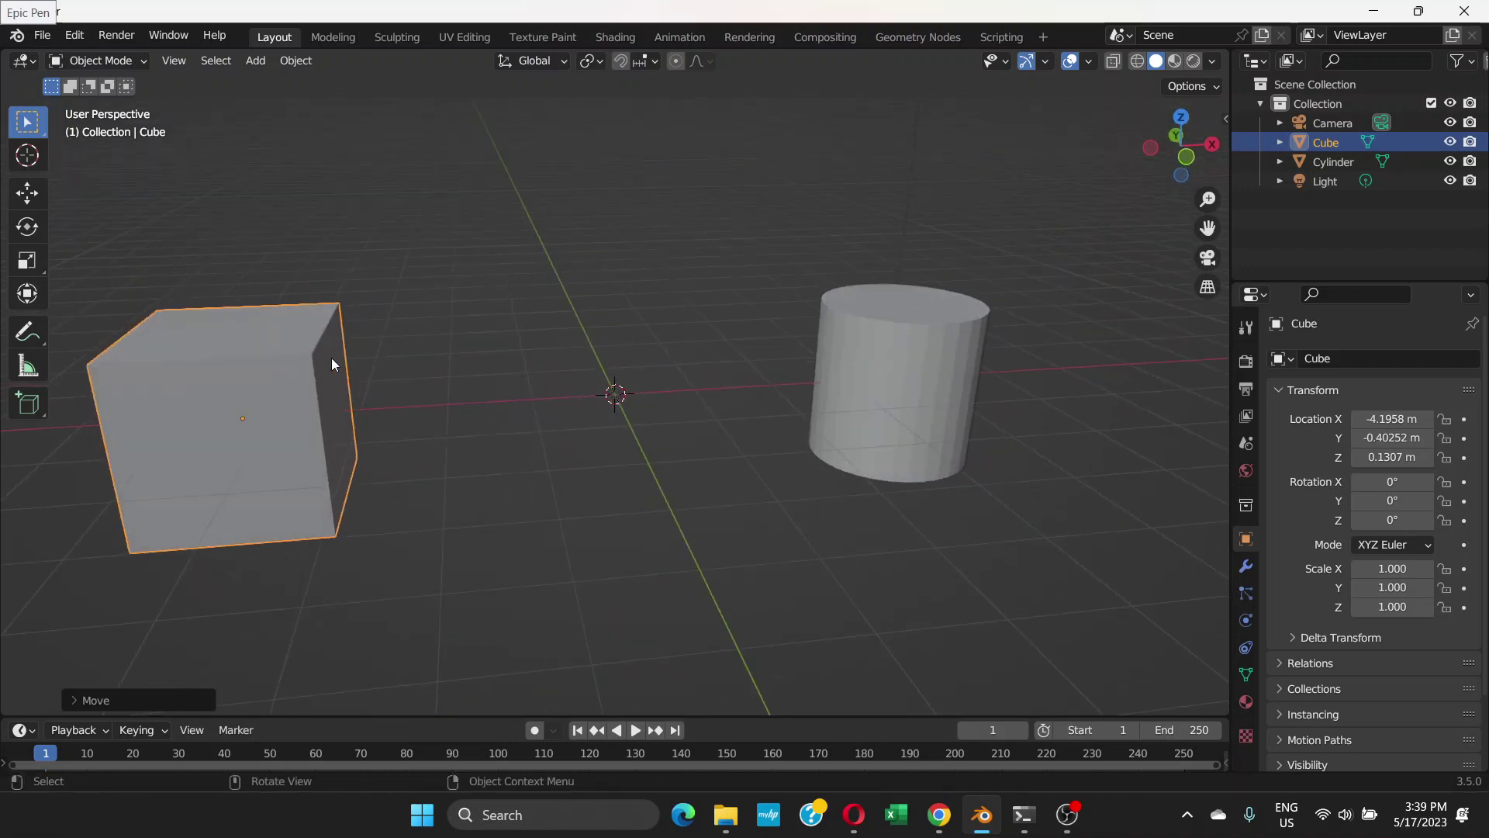
pyautogui.moveTo(332, 362); pyautogui.dragTo(555, 326, button='middle')
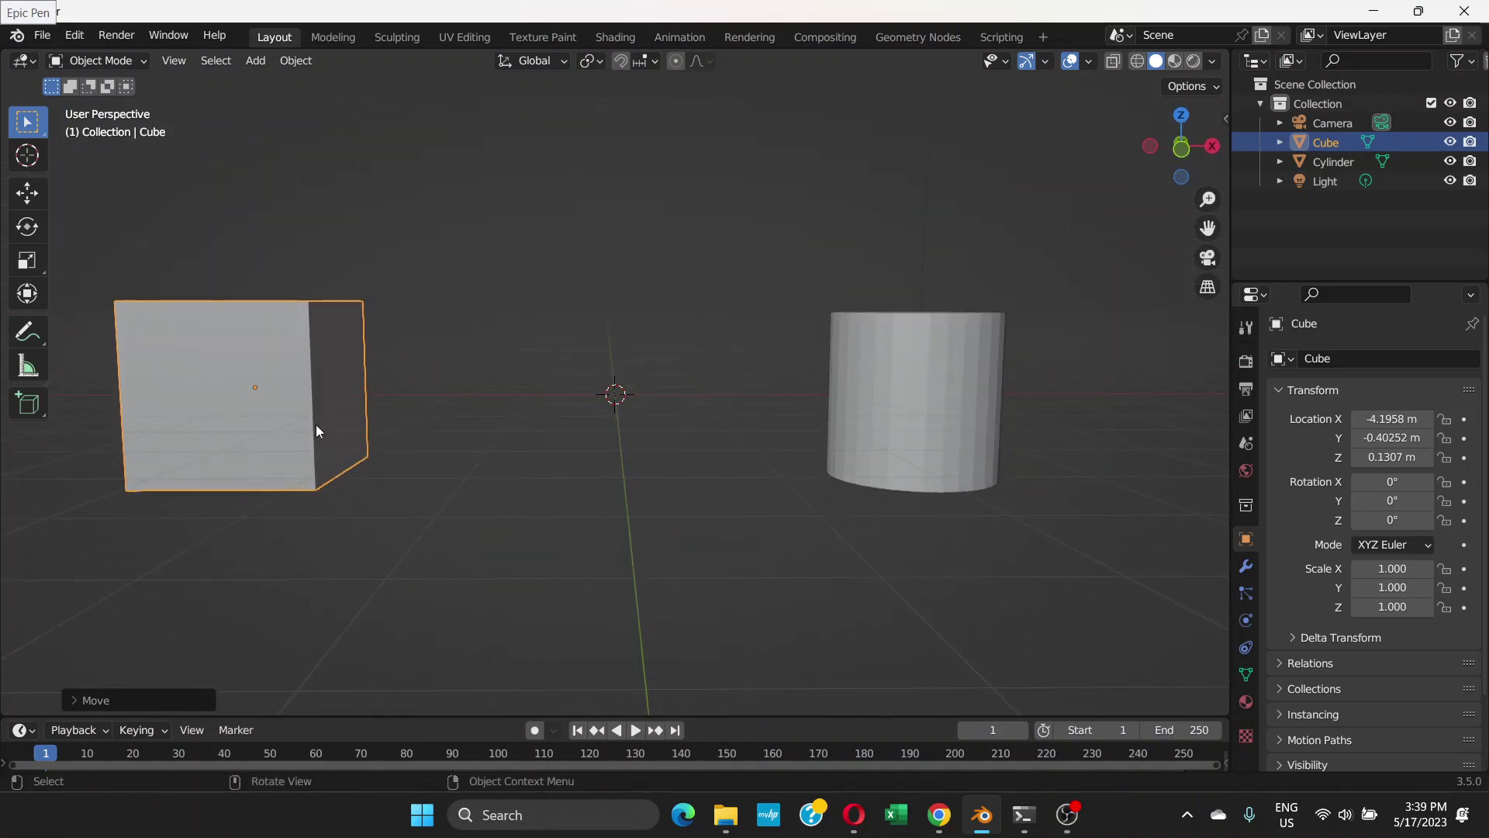
pyautogui.press('r')
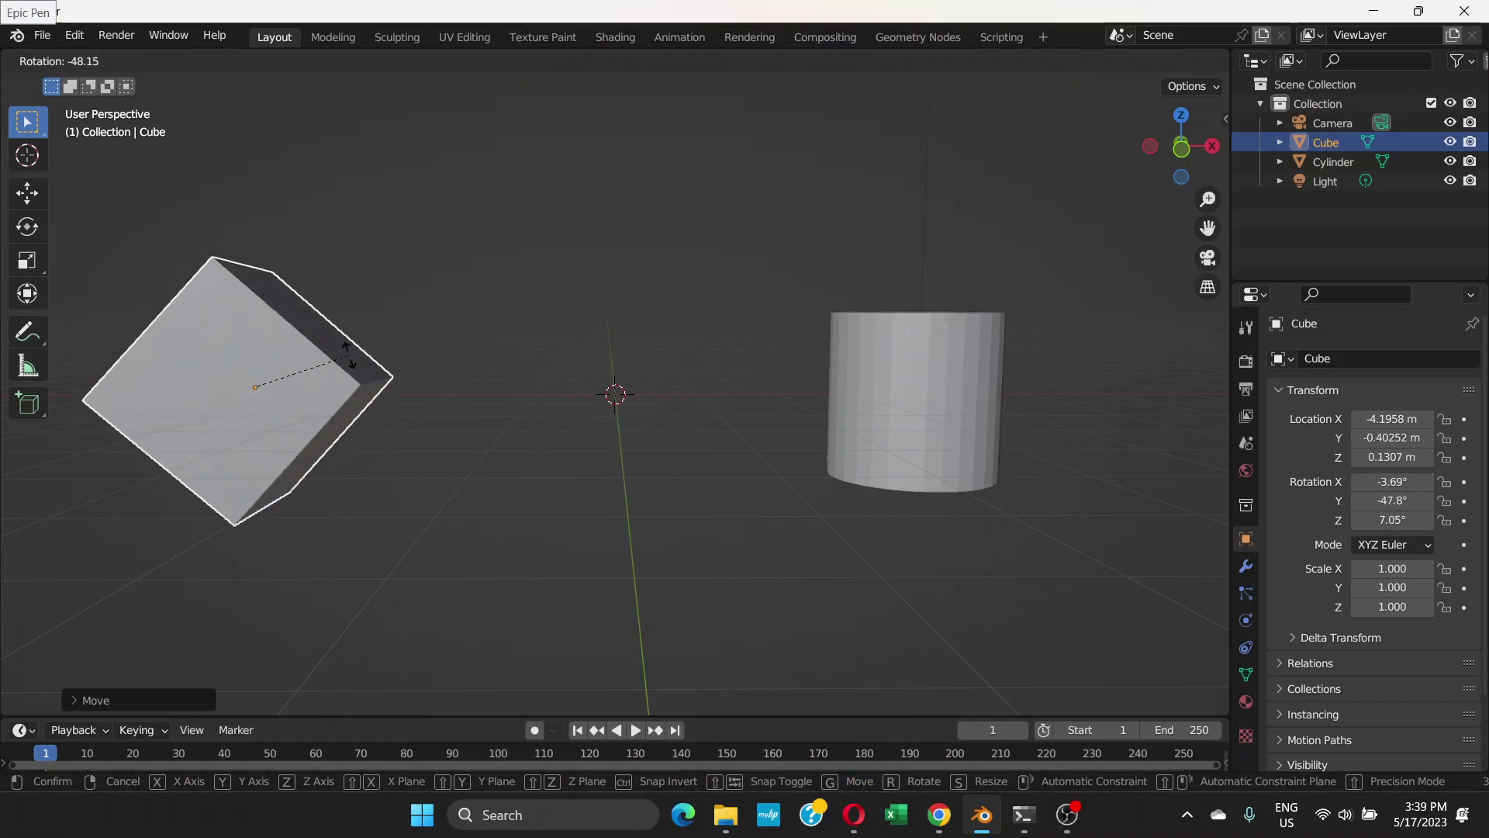
pyautogui.rightClick(398, 388)
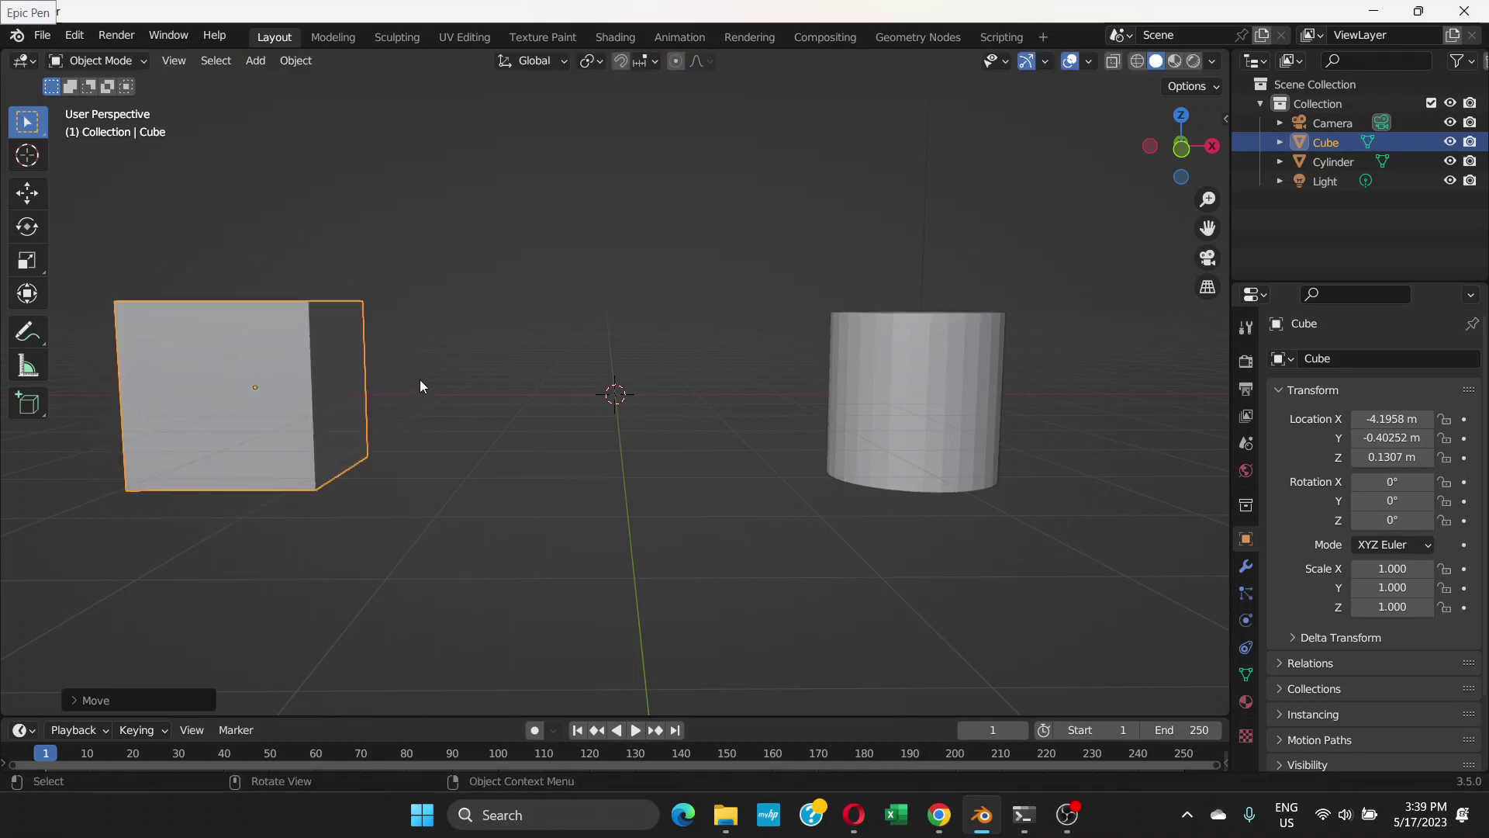
# In the front view, set the cube's origin to the 3D cursor.
pyautogui.press('KP_1')
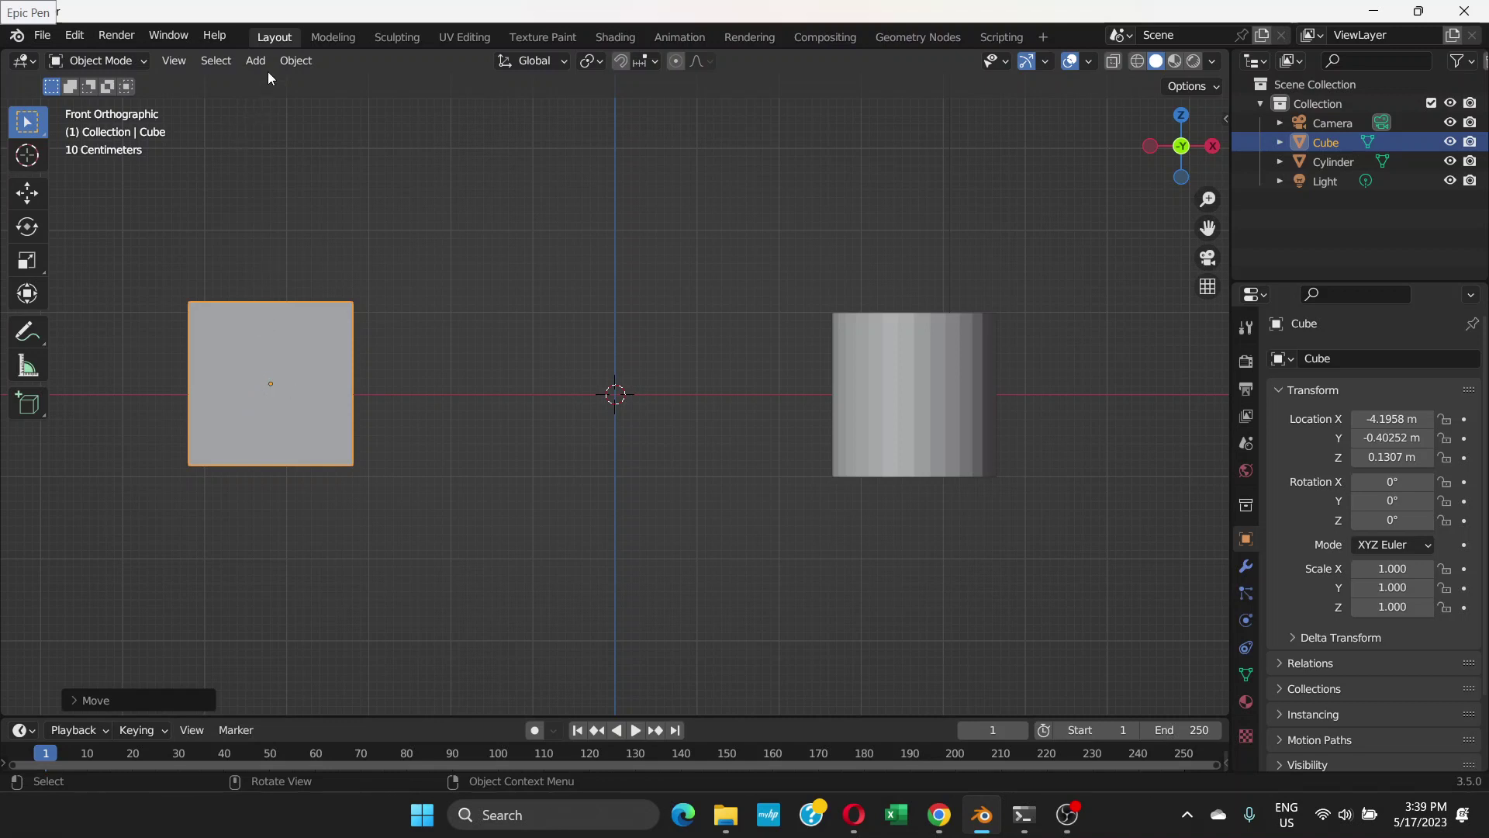
pyautogui.click(291, 63)
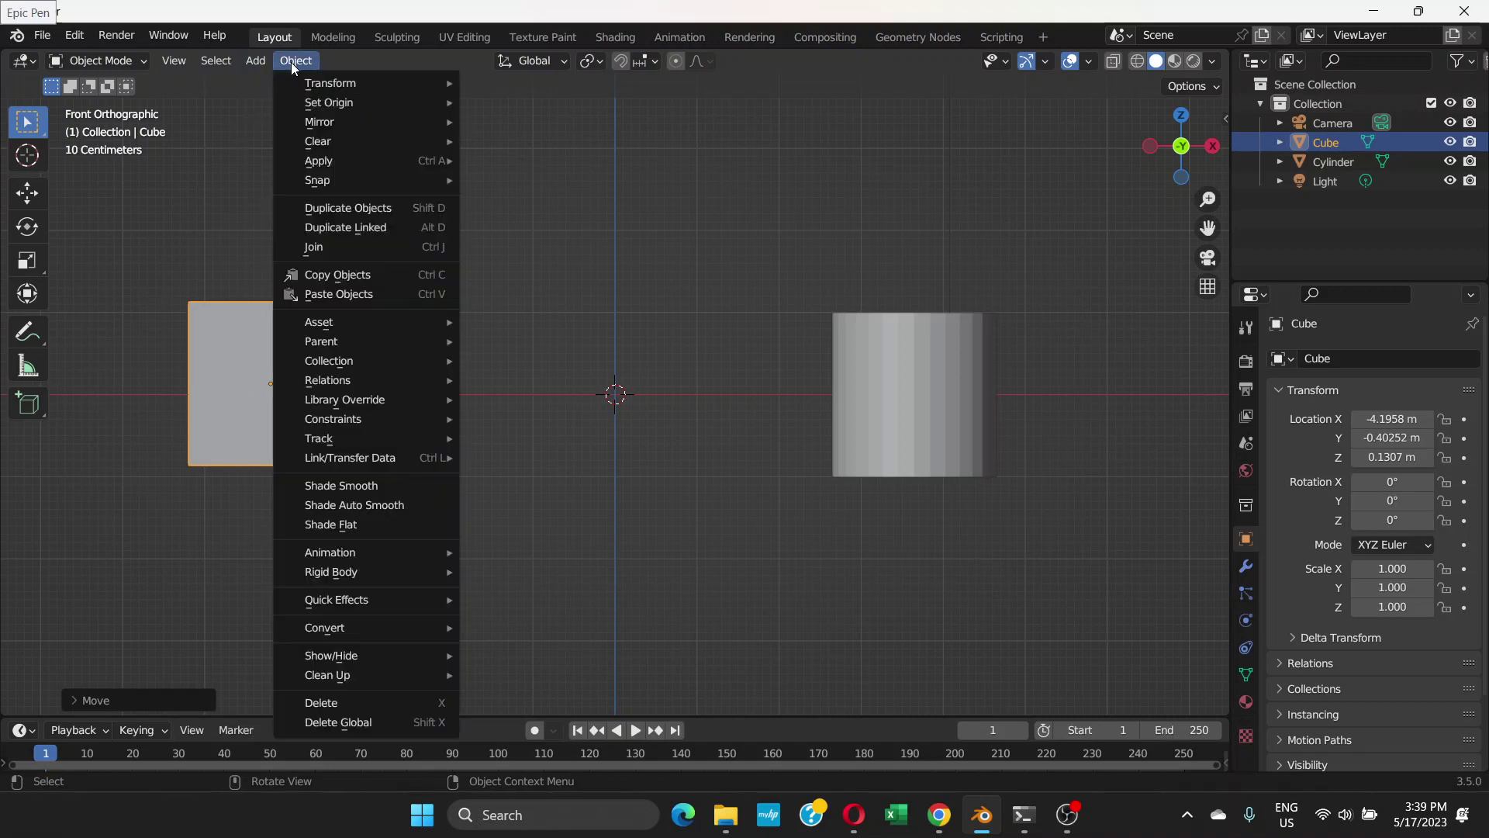
pyautogui.moveTo(363, 103)
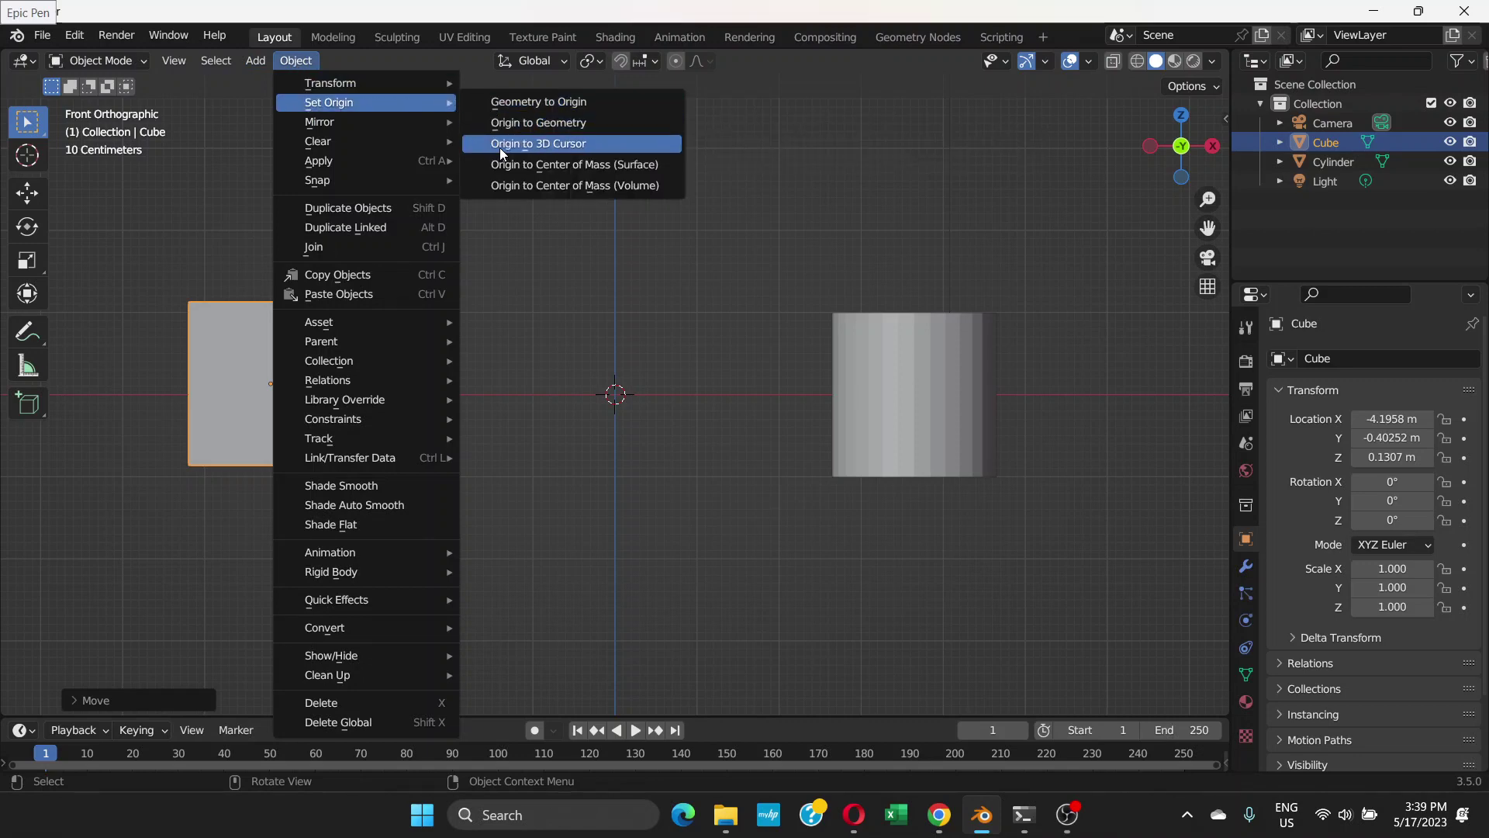
pyautogui.click(552, 145)
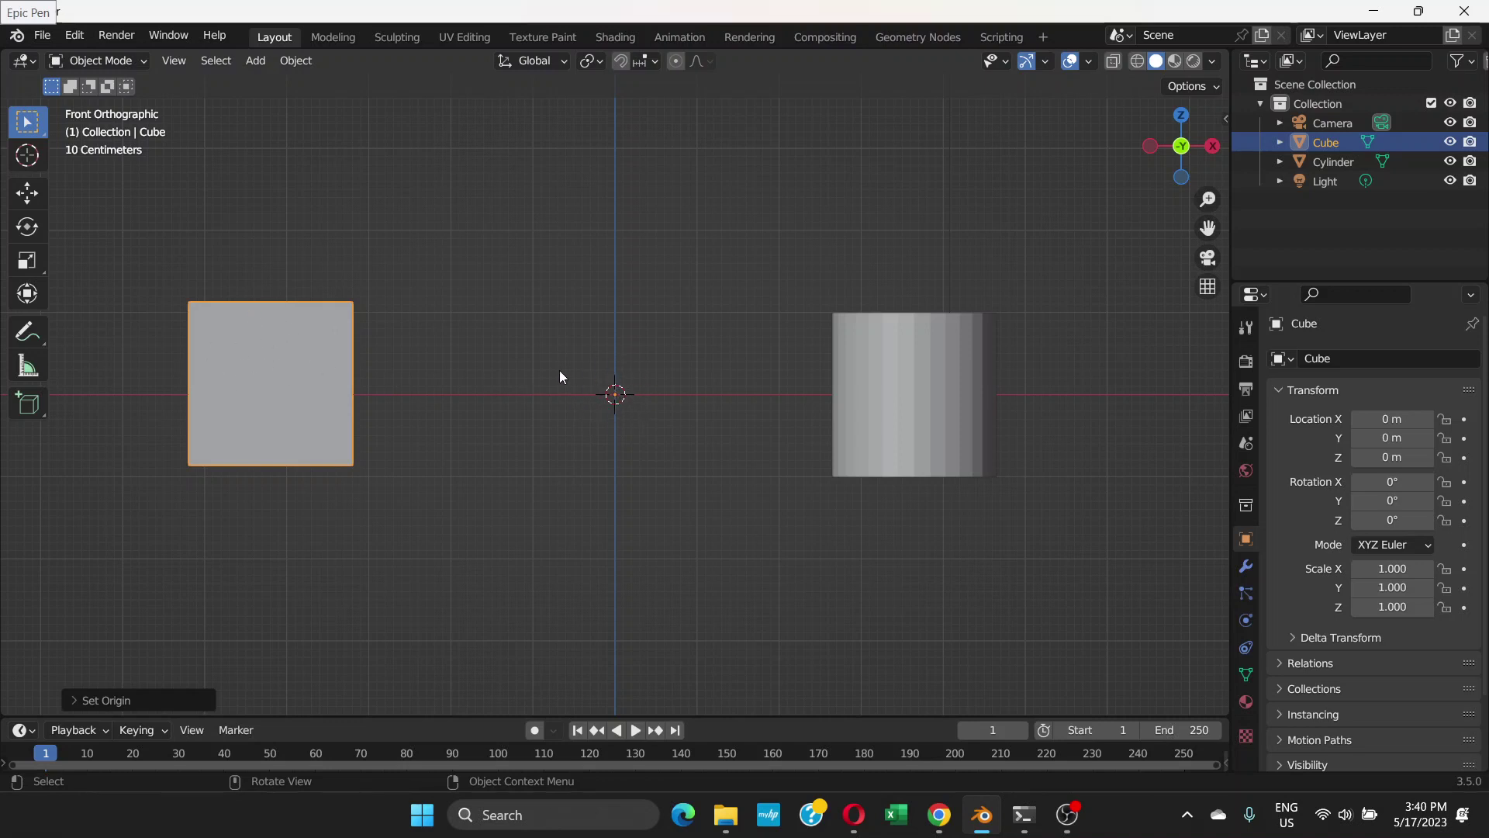
# Try rotating the cube around the 3D cursor, and undo the cube's origin change.
pyautogui.press('r')
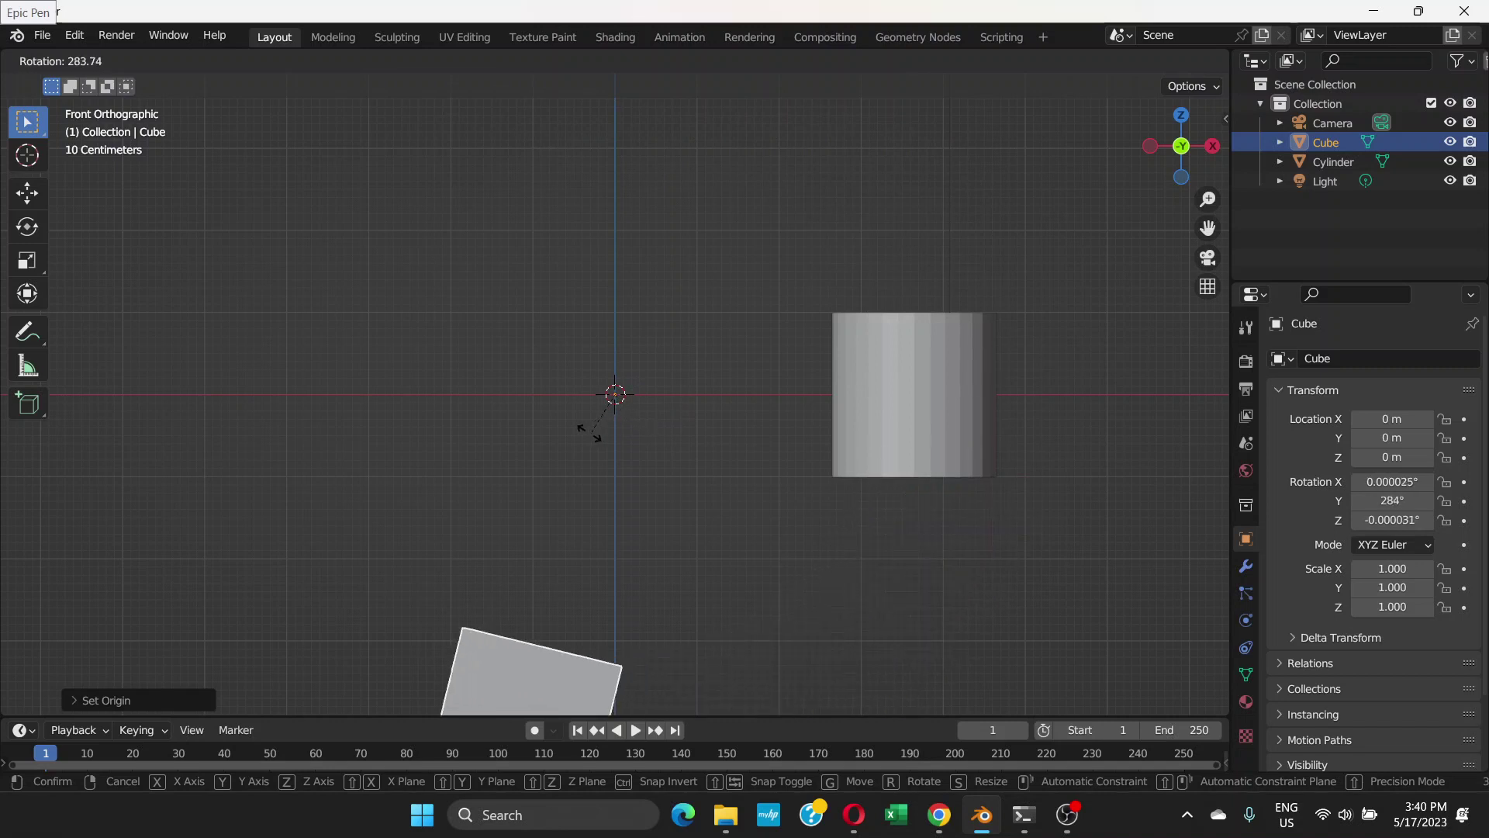
pyautogui.click(584, 366)
pyautogui.hotkey('alt', 'r')
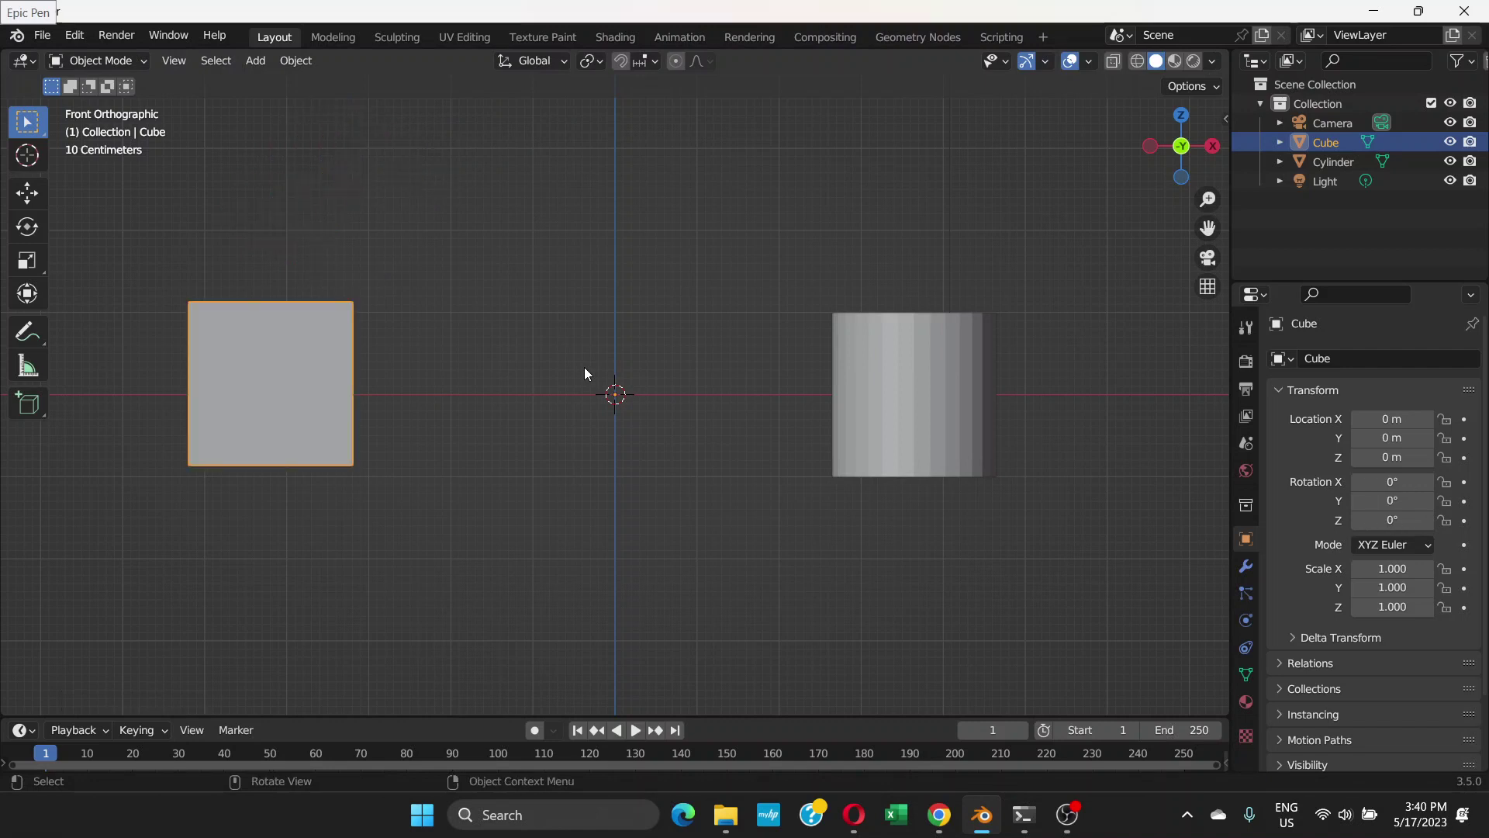
pyautogui.hotkey('ctrl', 'z')
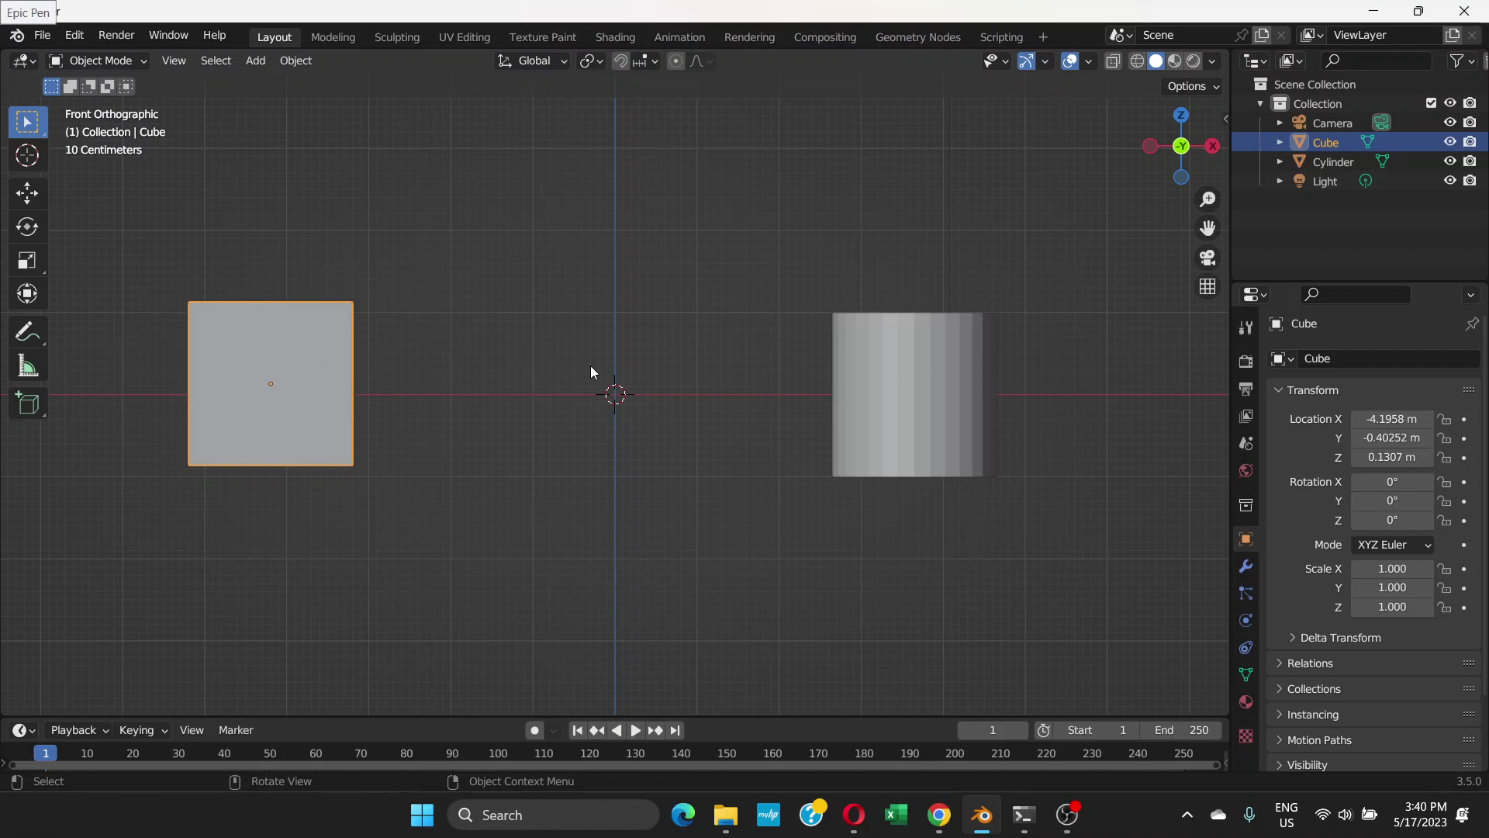
# Select the cylinder and try rotating it around its own center in the front view.
pyautogui.click(903, 378)
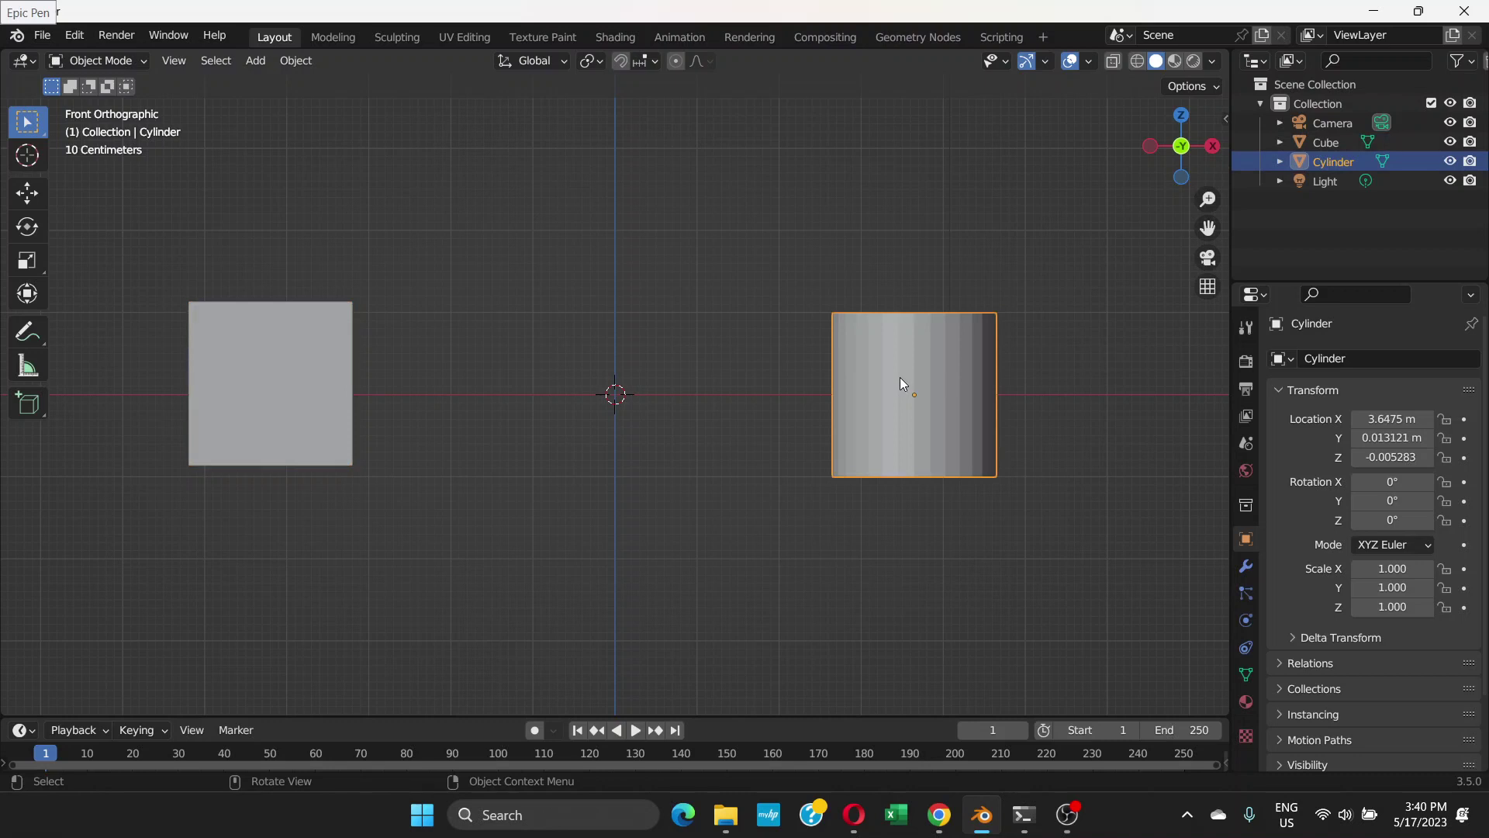
pyautogui.press('r')
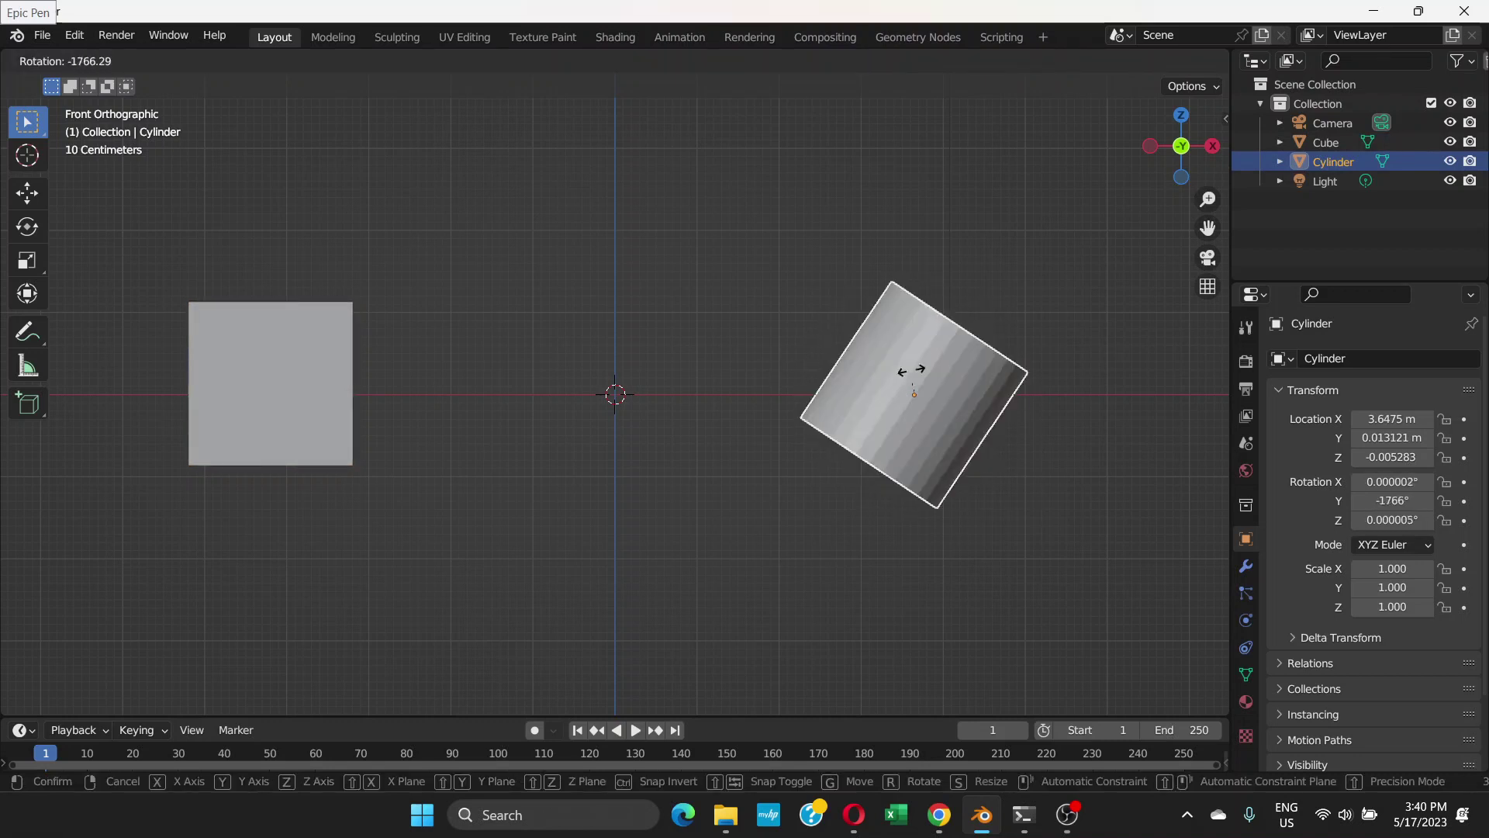
pyautogui.rightClick(886, 383)
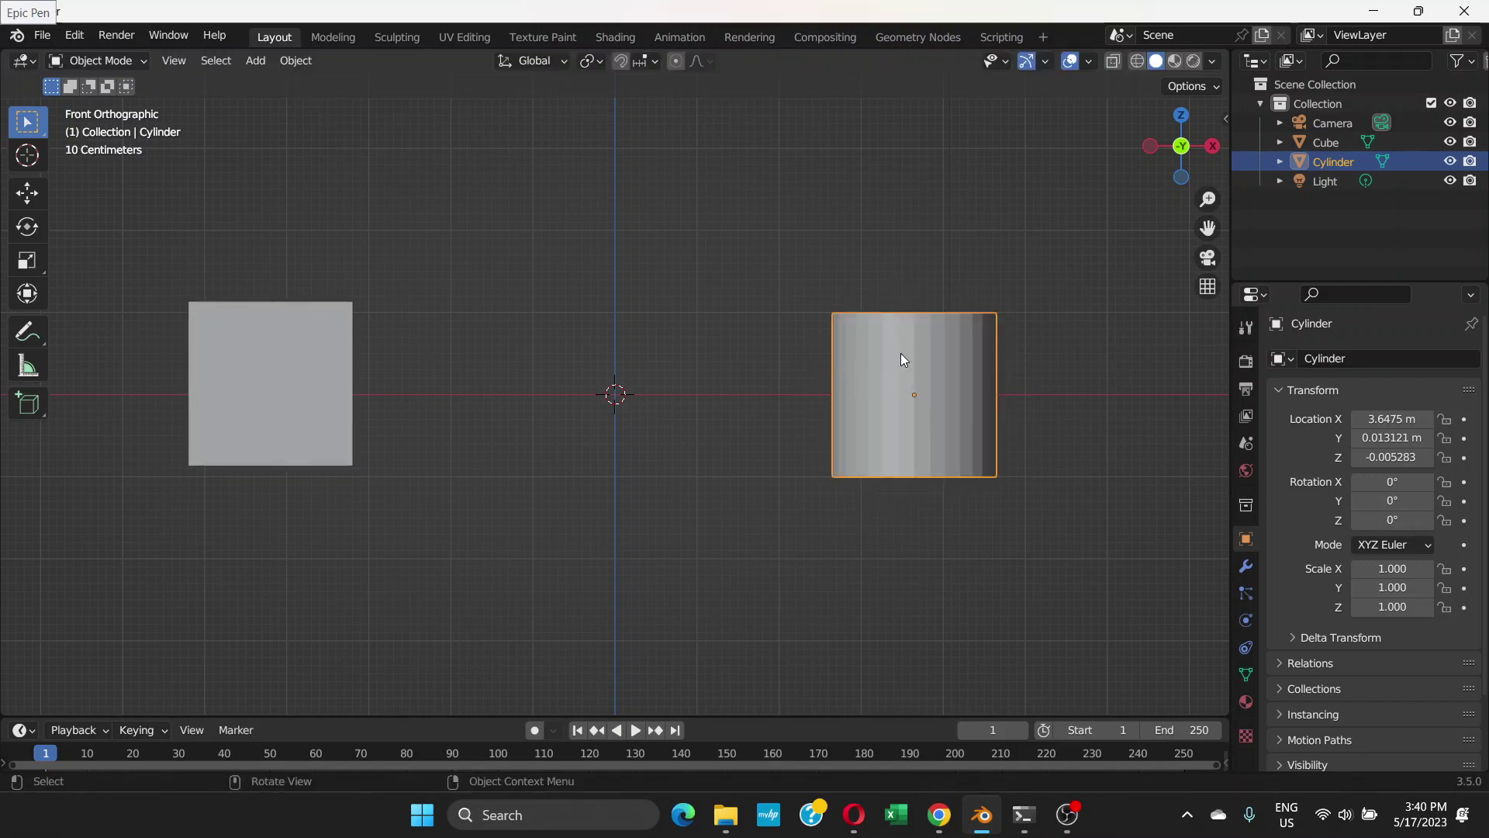
# Set the cylinder's origin to the 3D cursor and try rotating it around that point.
pyautogui.click(295, 61)
pyautogui.moveTo(332, 103)
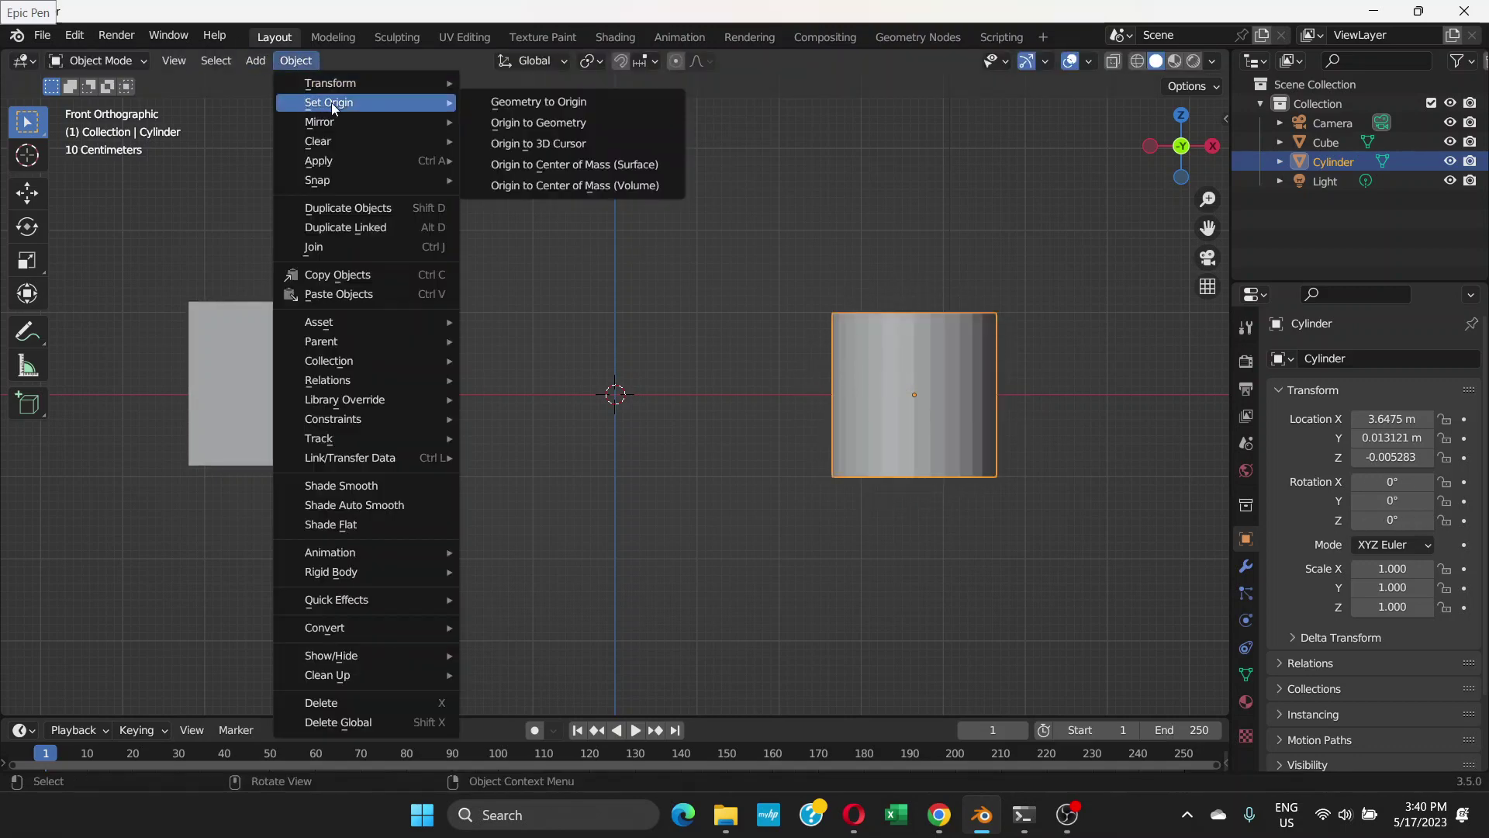
pyautogui.click(523, 141)
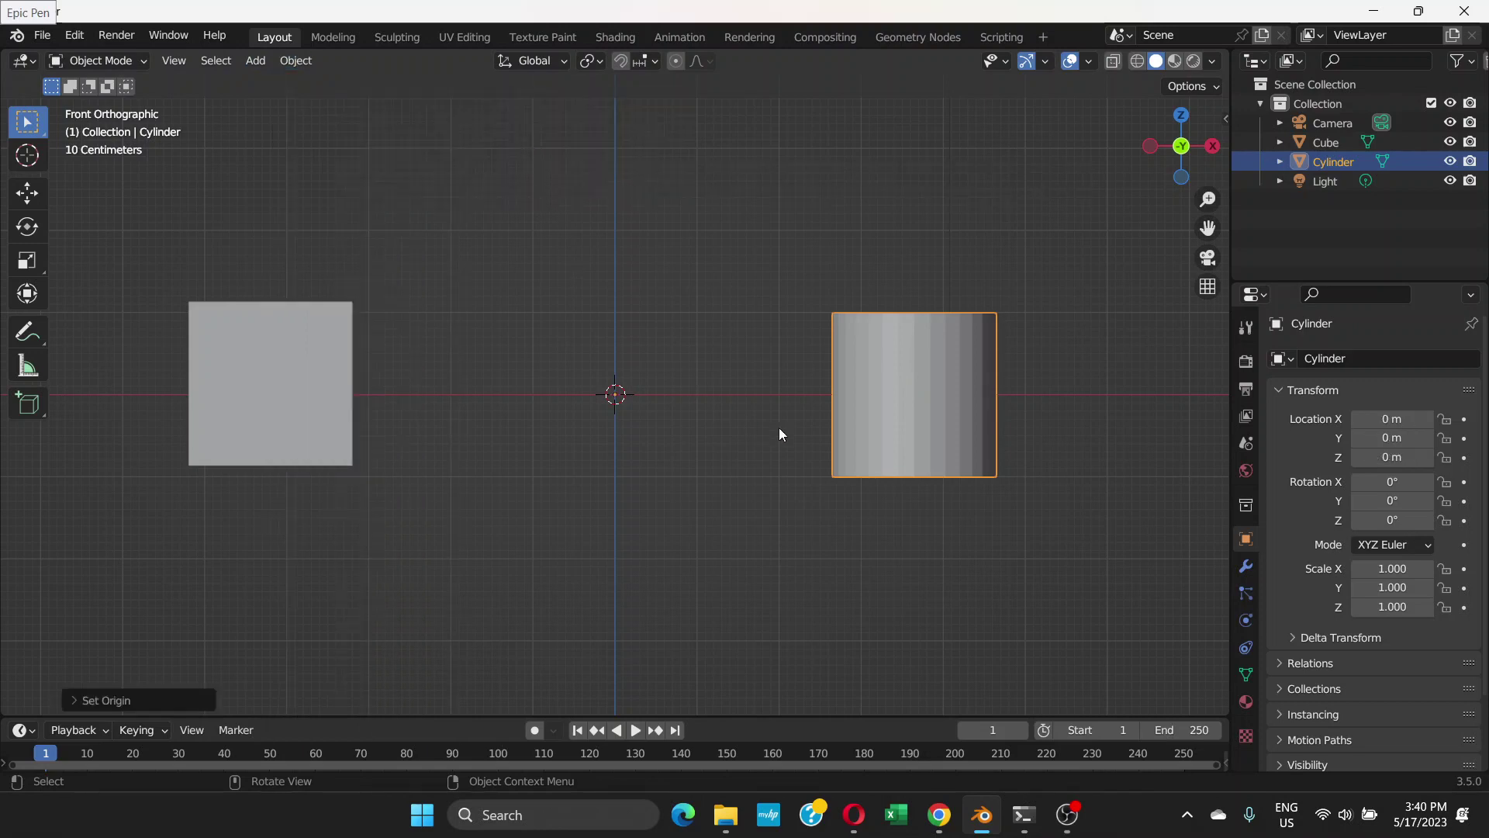
pyautogui.press('r')
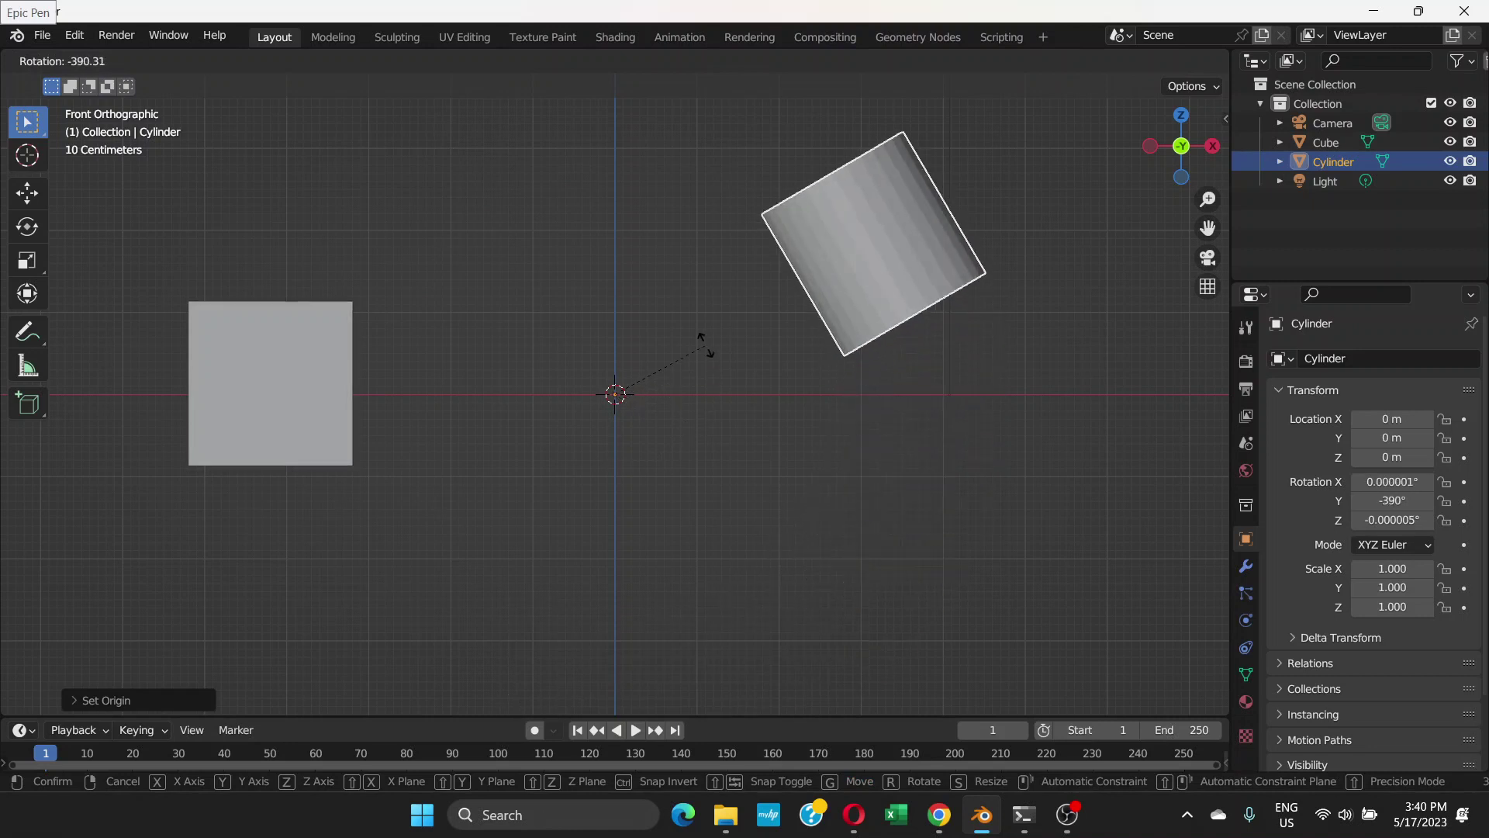
pyautogui.rightClick(704, 362)
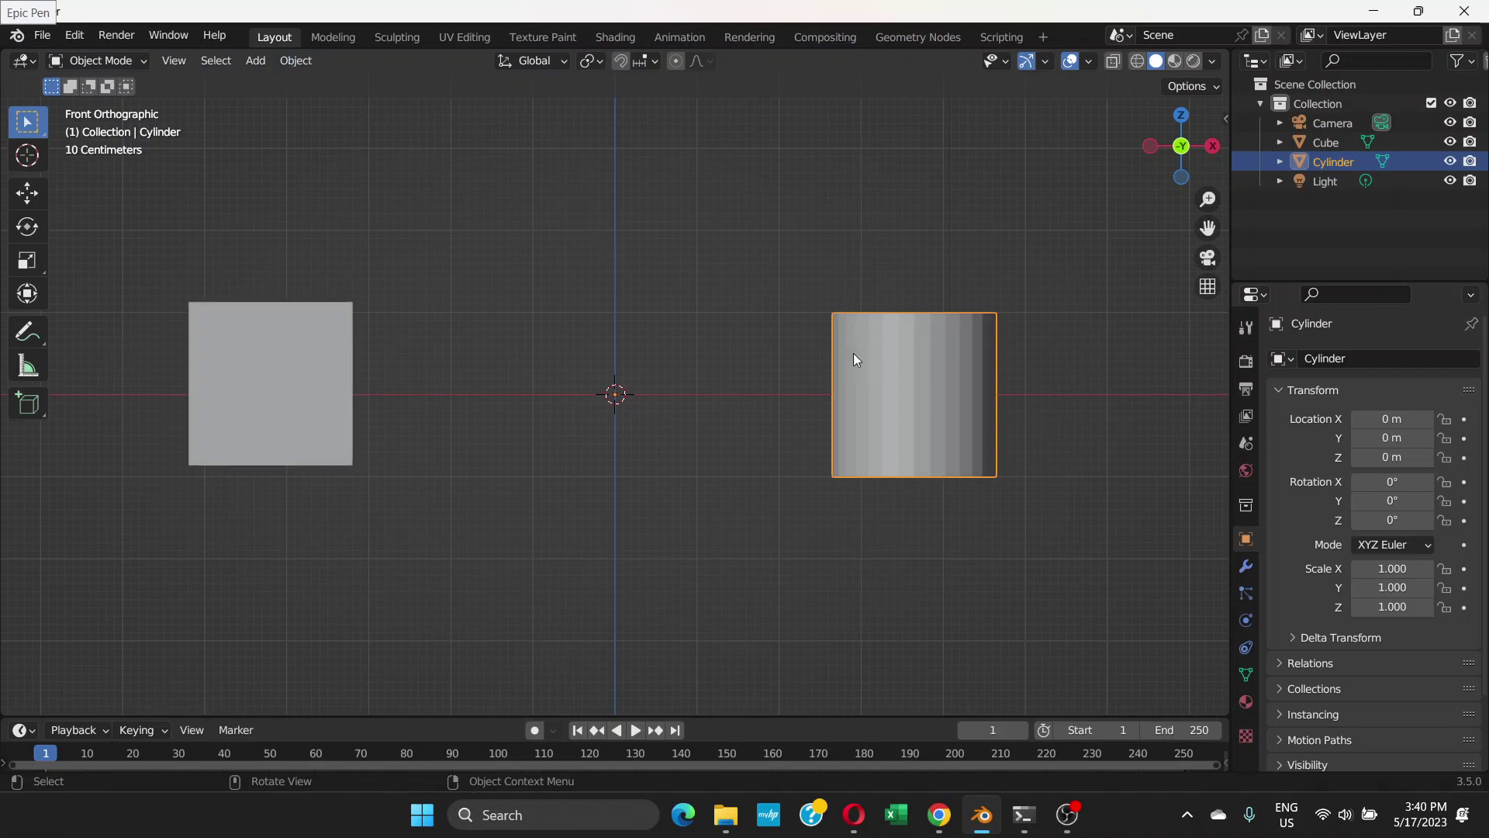
# Set the cylinder's origin to its geometry and try rotating it around its own center.
pyautogui.click(308, 64)
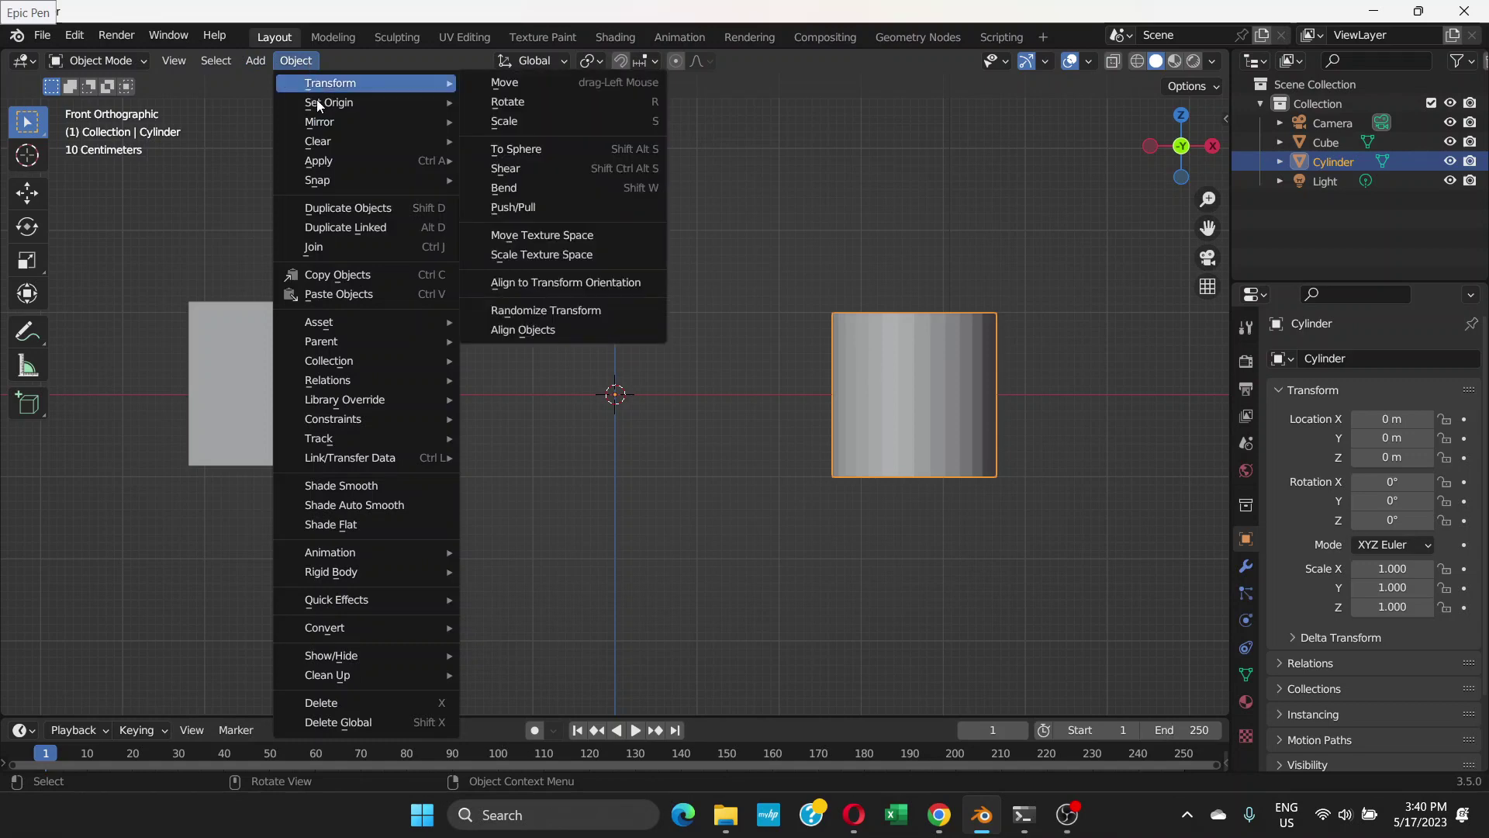
pyautogui.moveTo(329, 104)
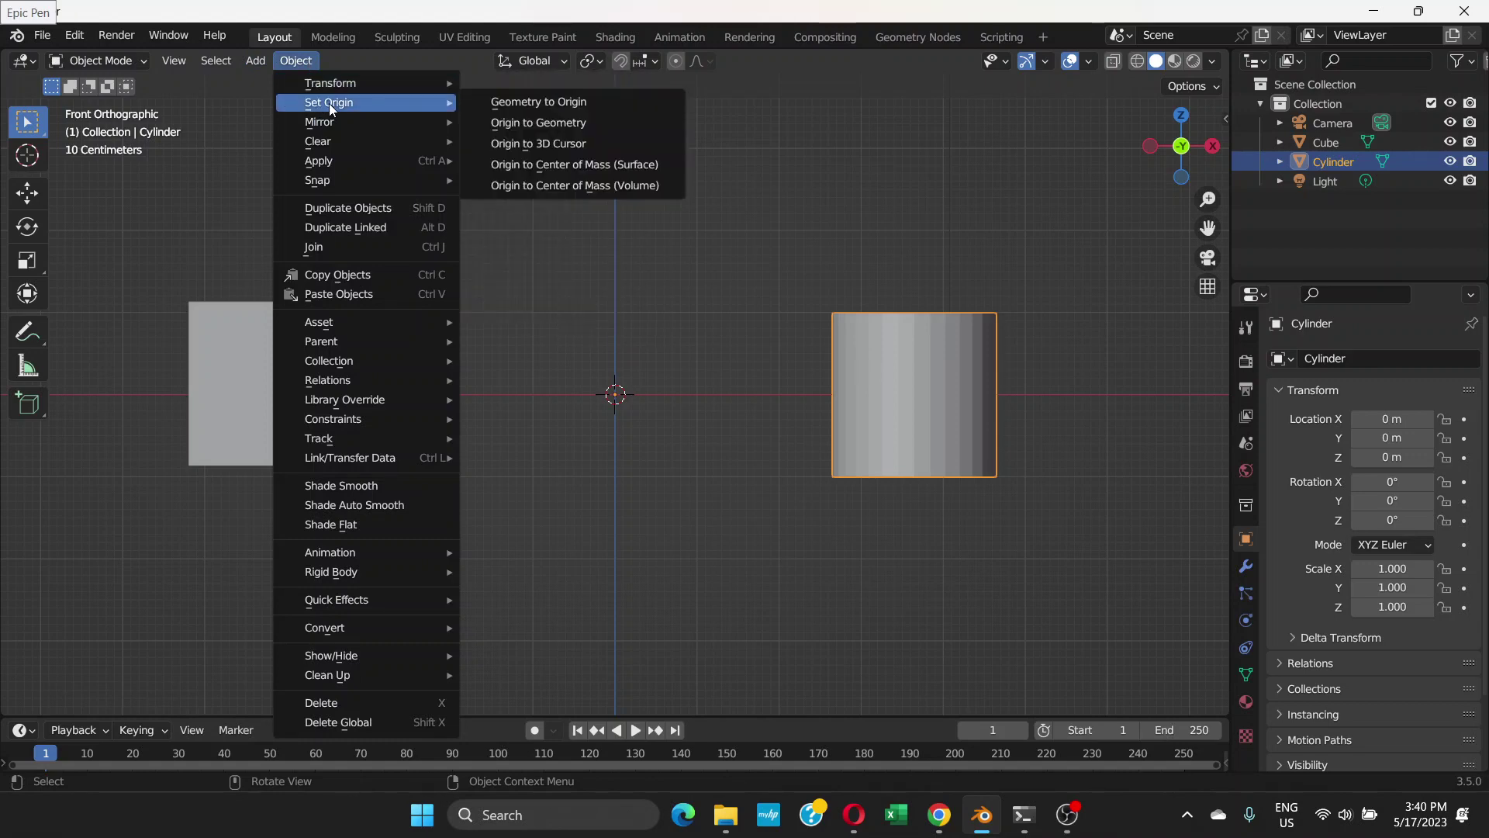
pyautogui.click(535, 123)
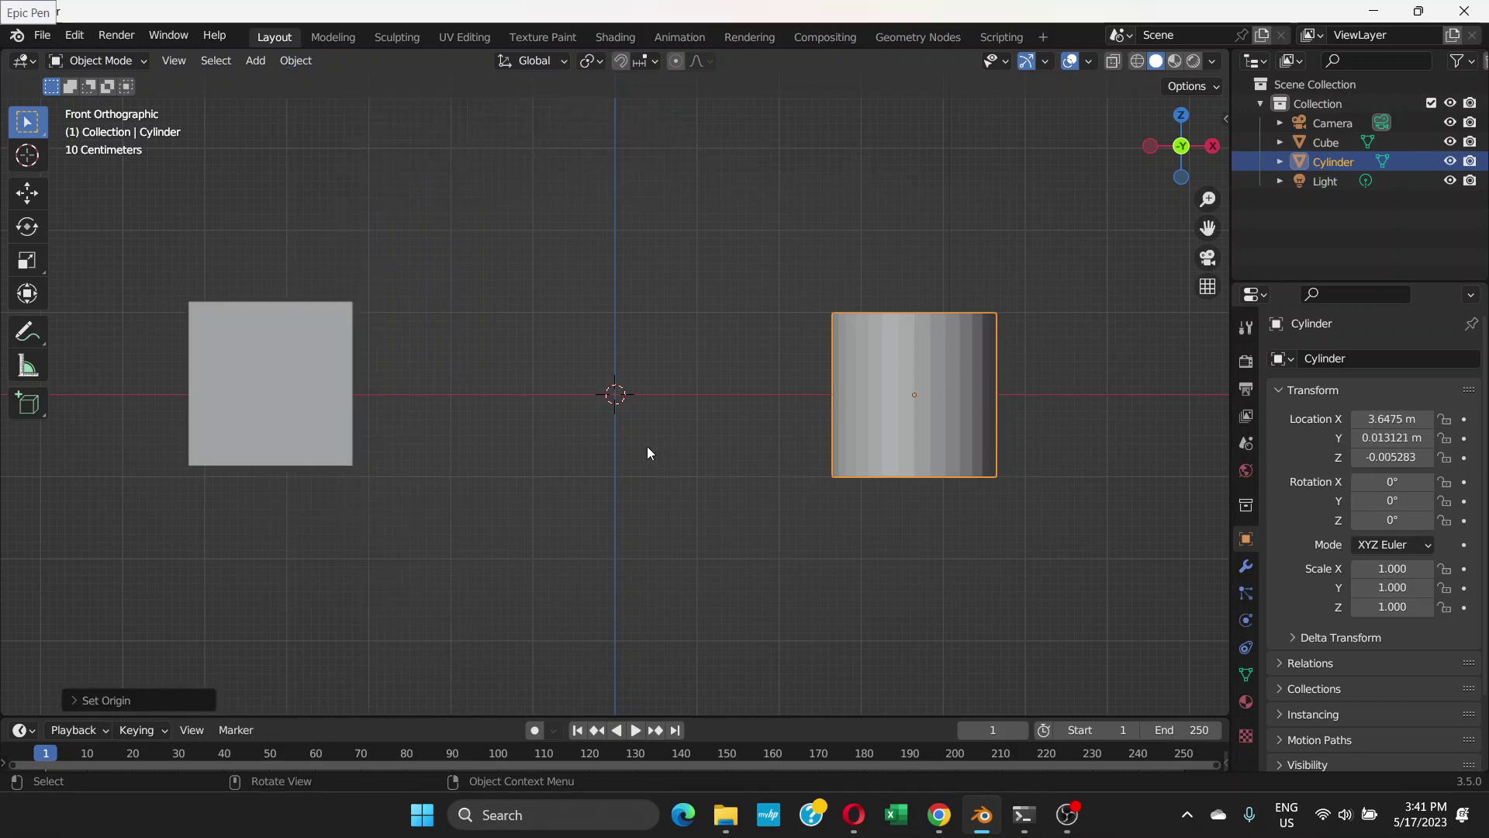
pyautogui.press('r')
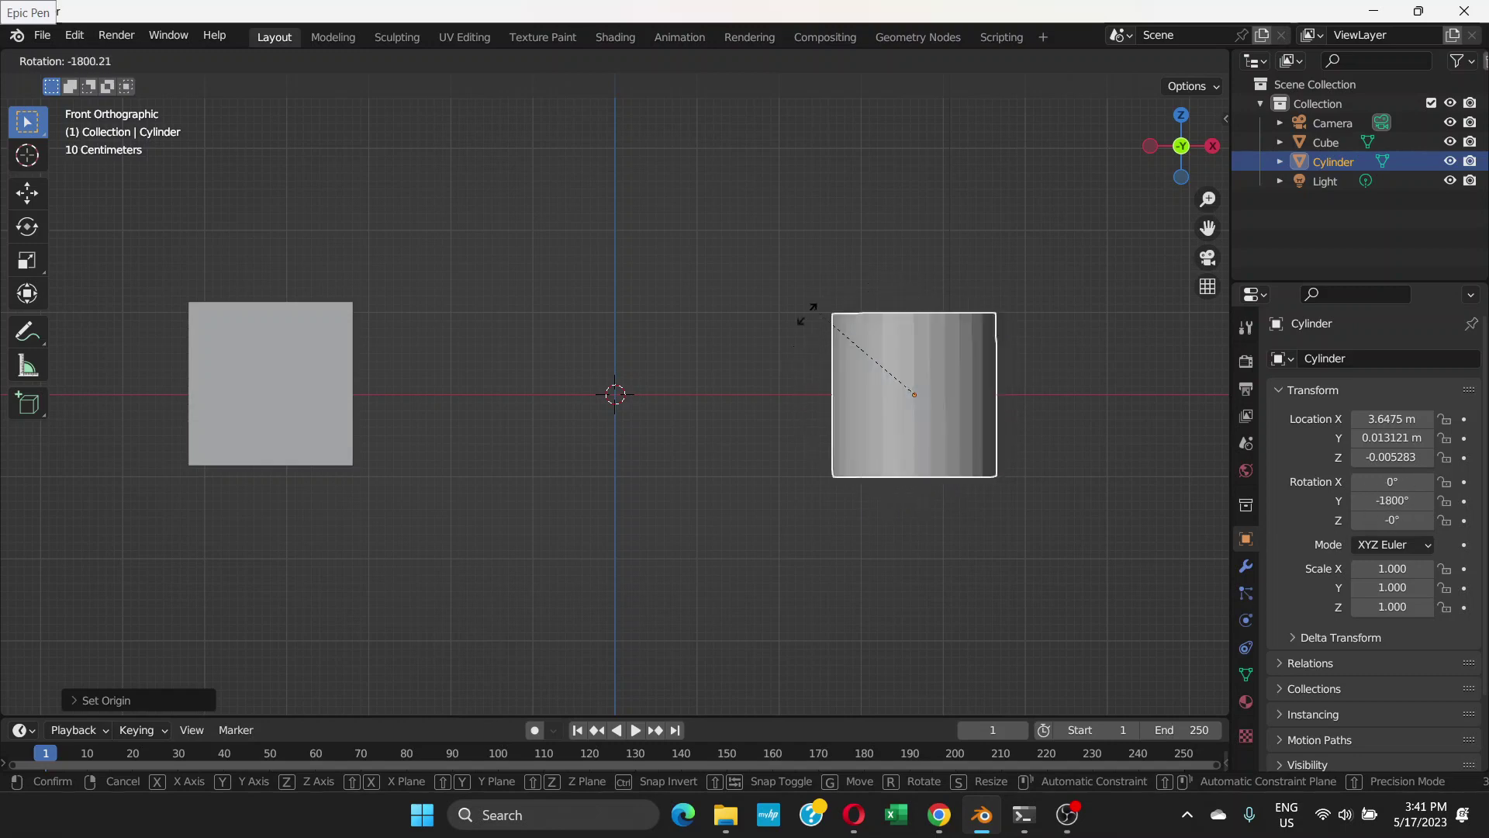
pyautogui.press('Escape')
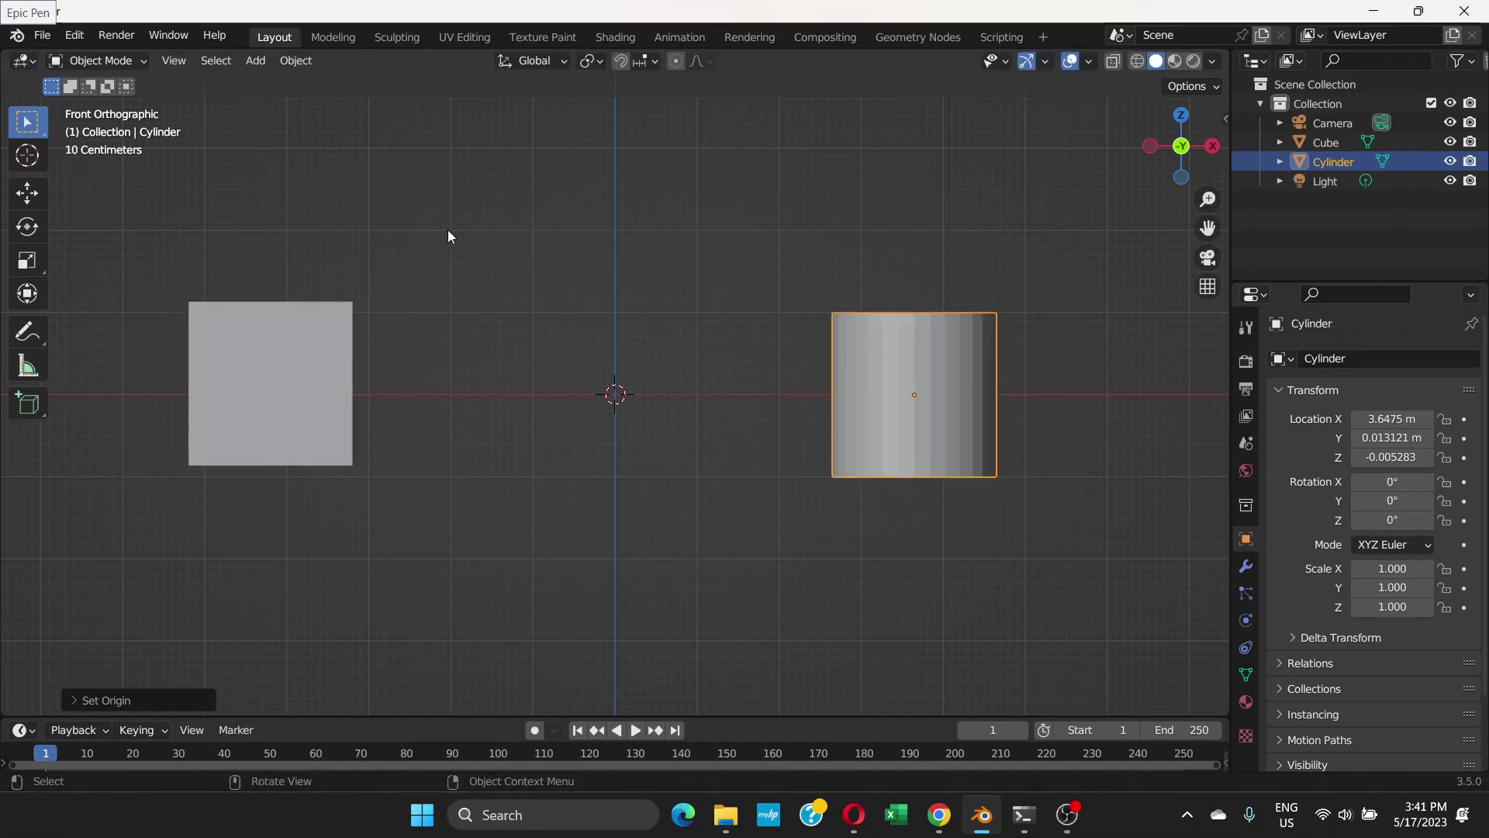
pyautogui.click(277, 355)
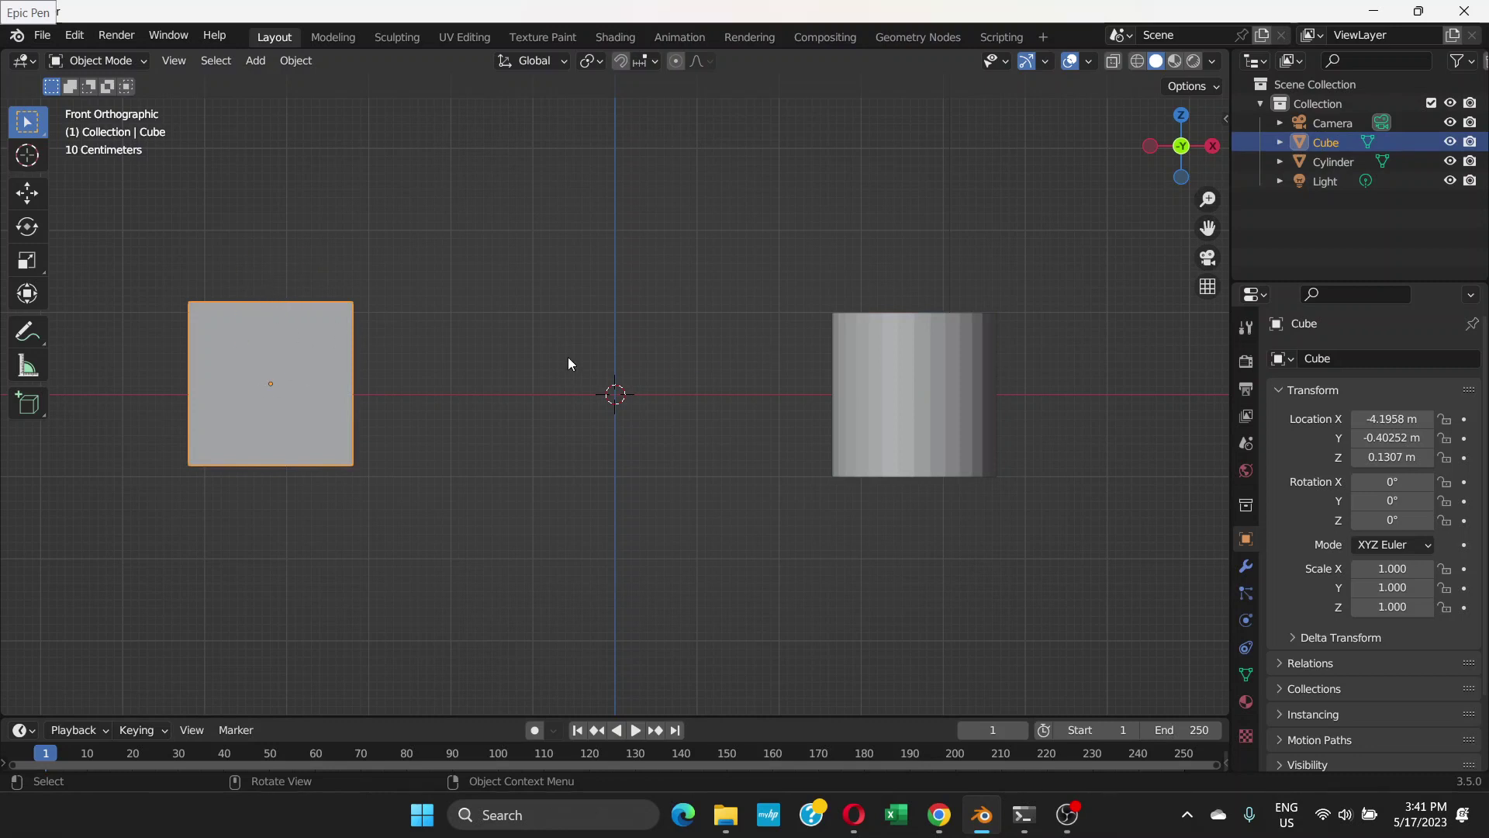
pyautogui.click(299, 62)
pyautogui.moveTo(329, 103)
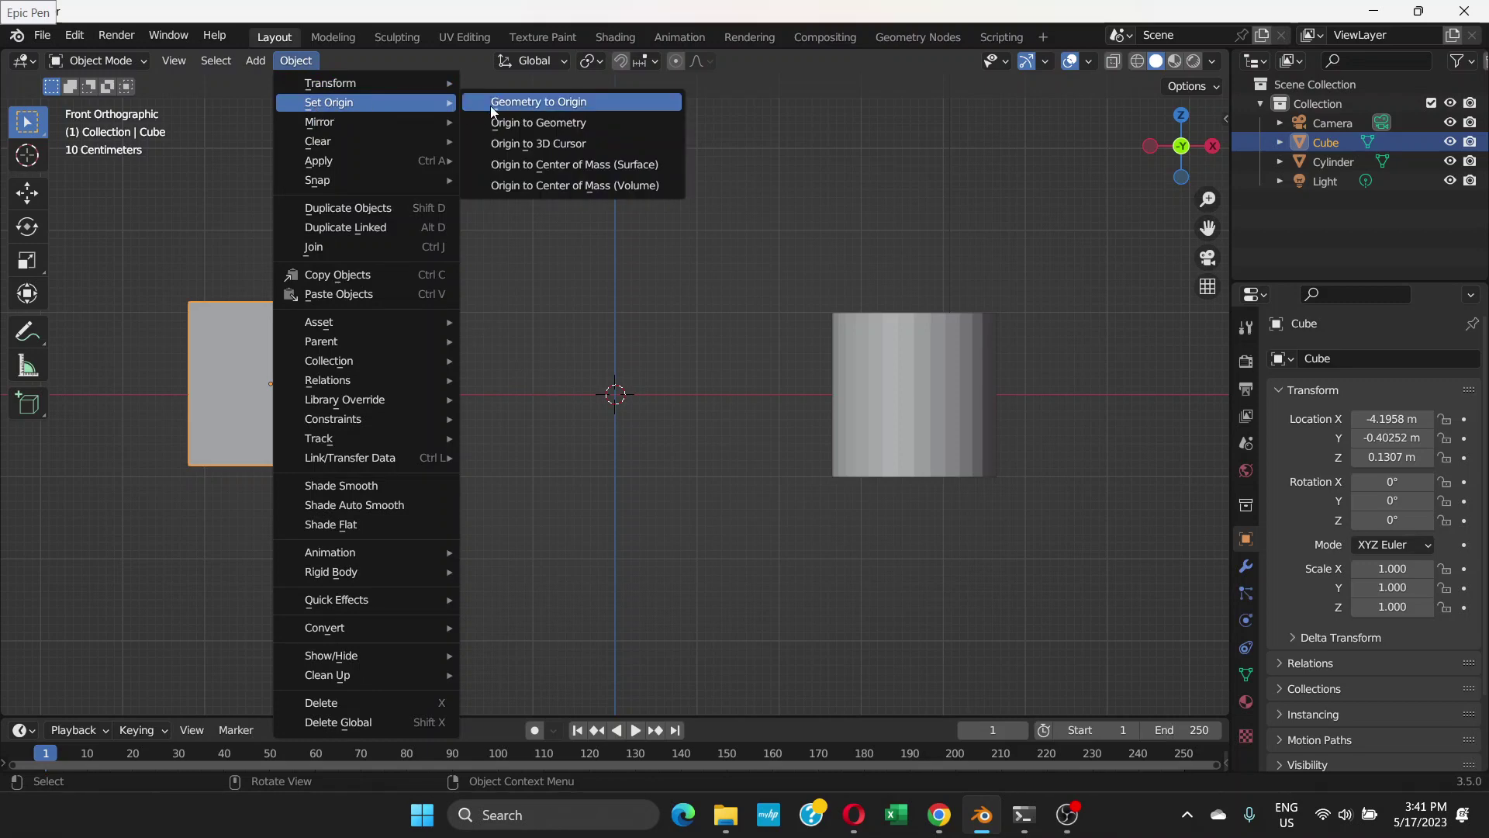
# Select the cylinder, set its origin to the 3D cursor and try rotating it around the cursor.
pyautogui.click(891, 384)
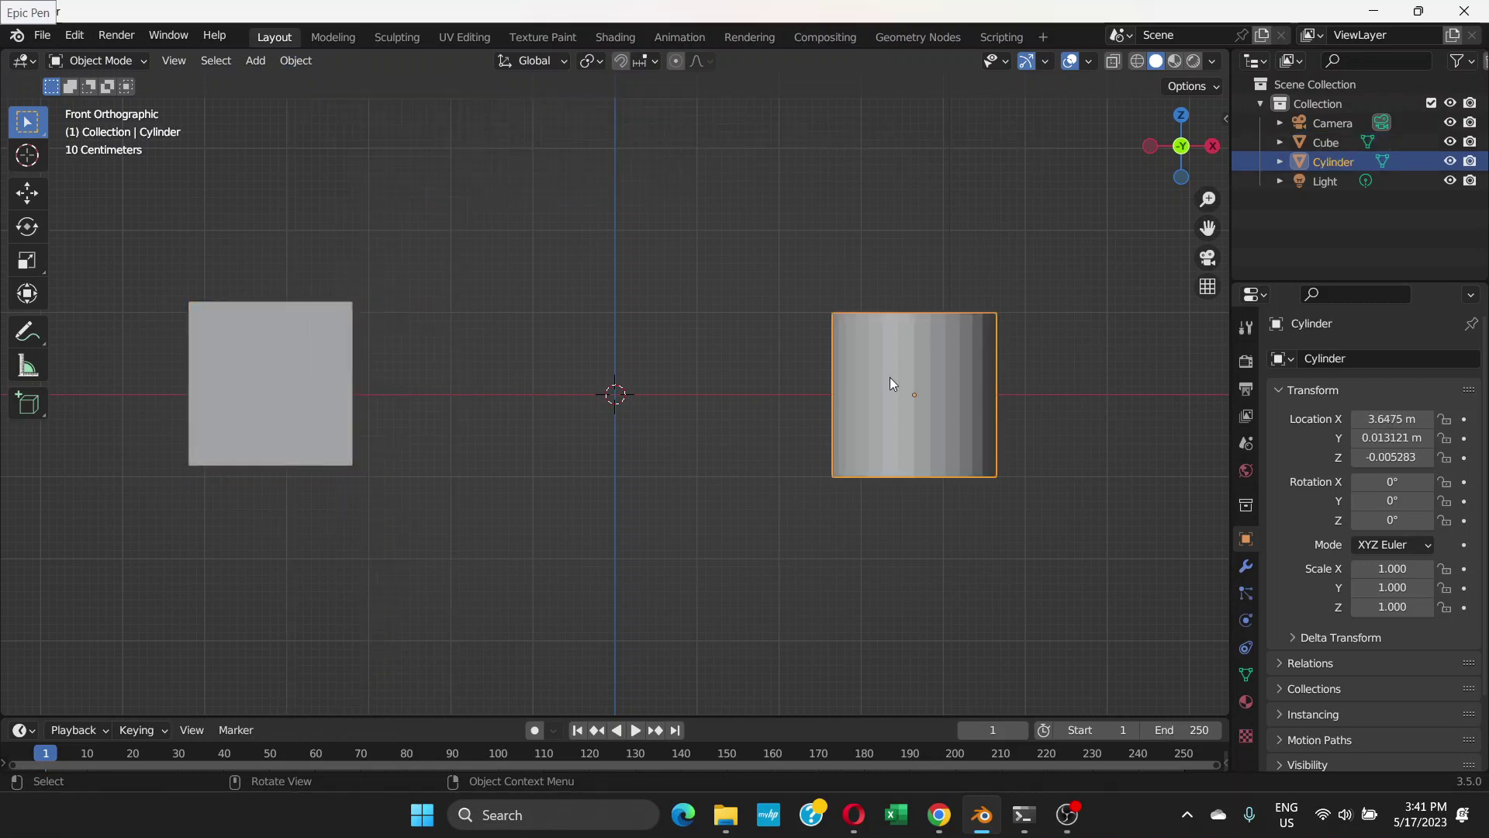
pyautogui.click(295, 62)
pyautogui.moveTo(346, 104)
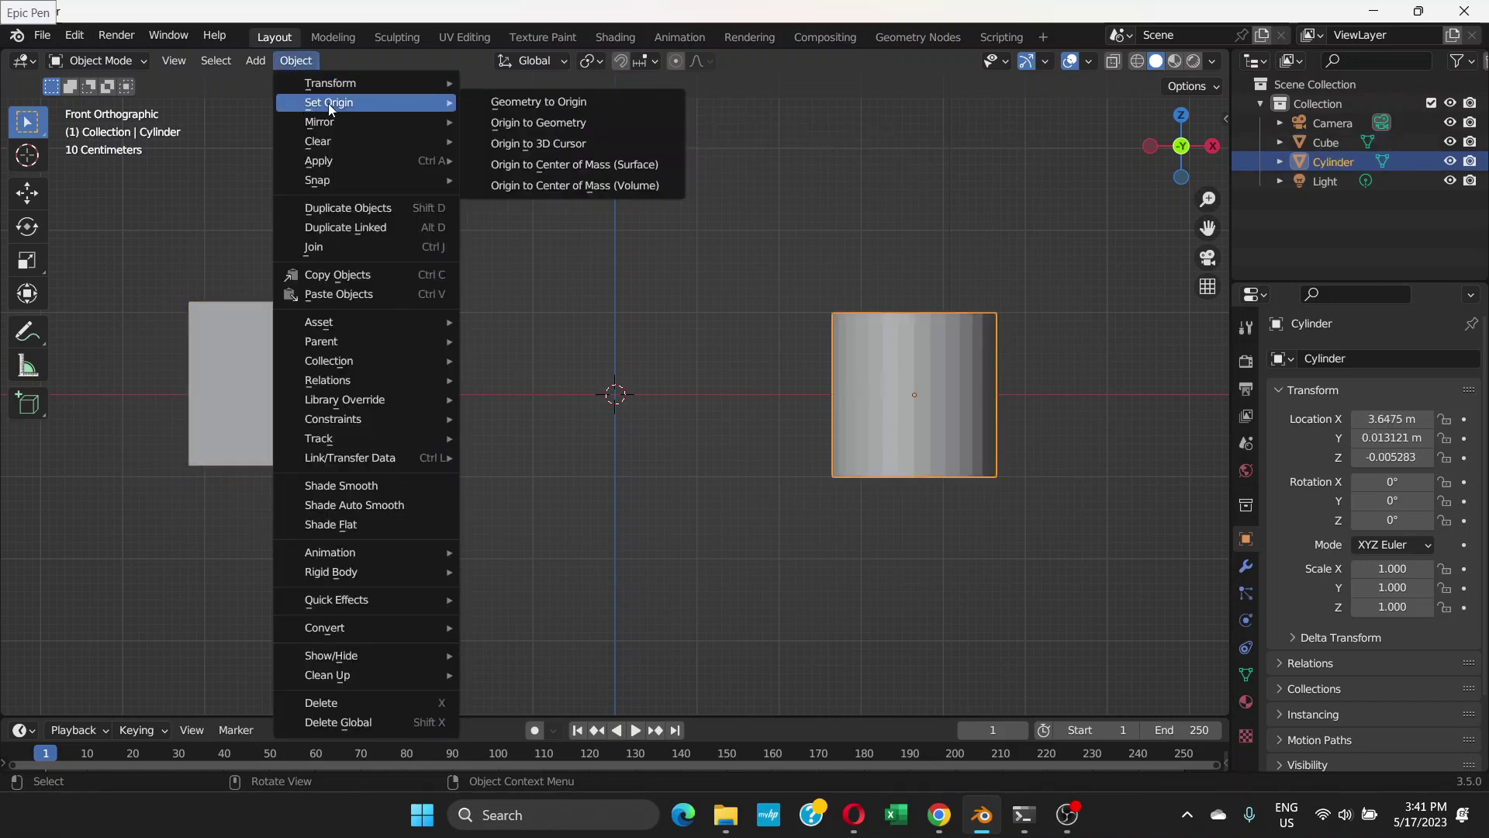
pyautogui.click(499, 142)
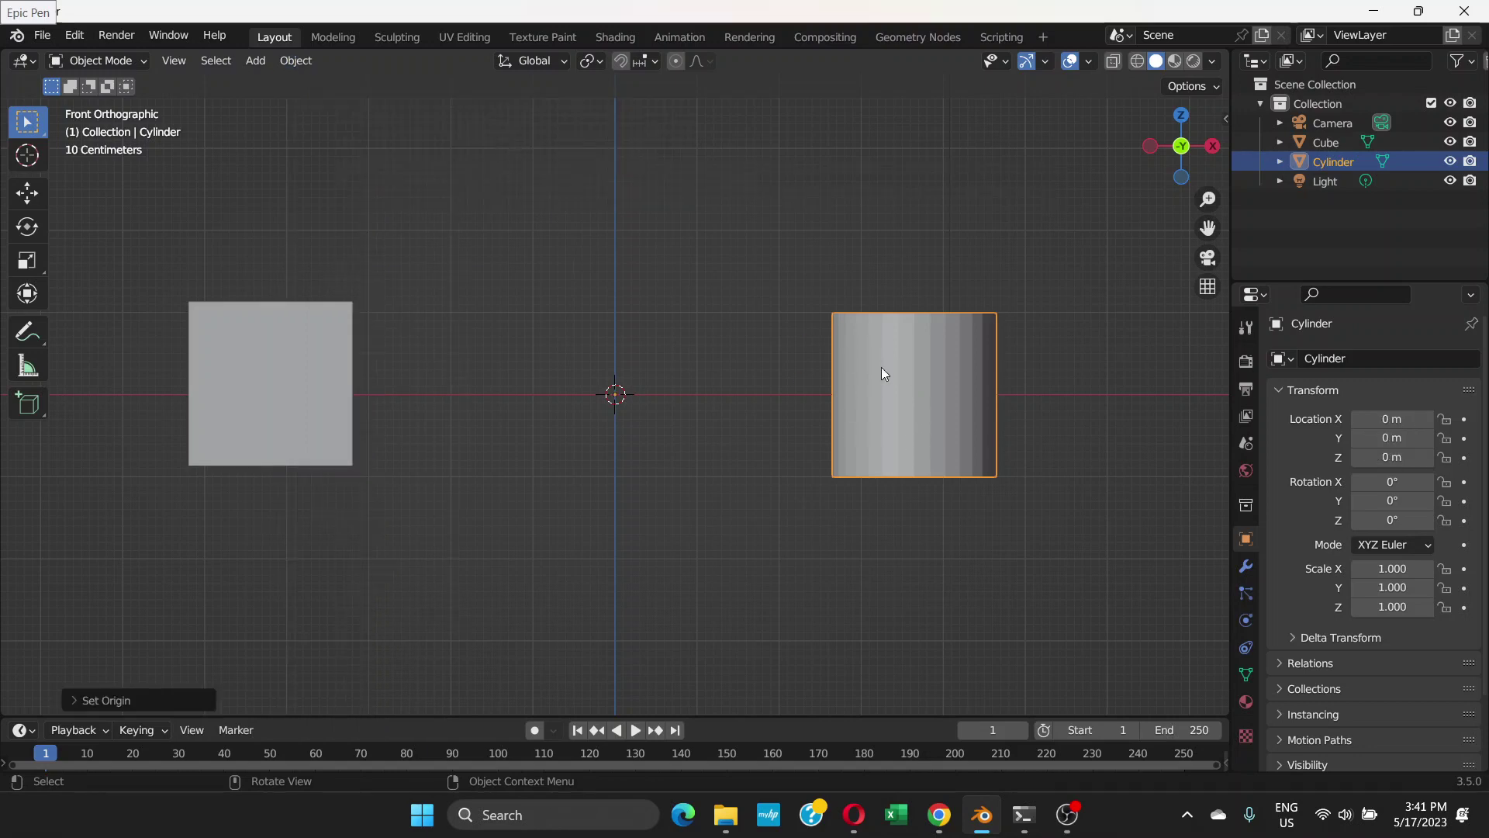
pyautogui.press('t')
pyautogui.click(923, 374)
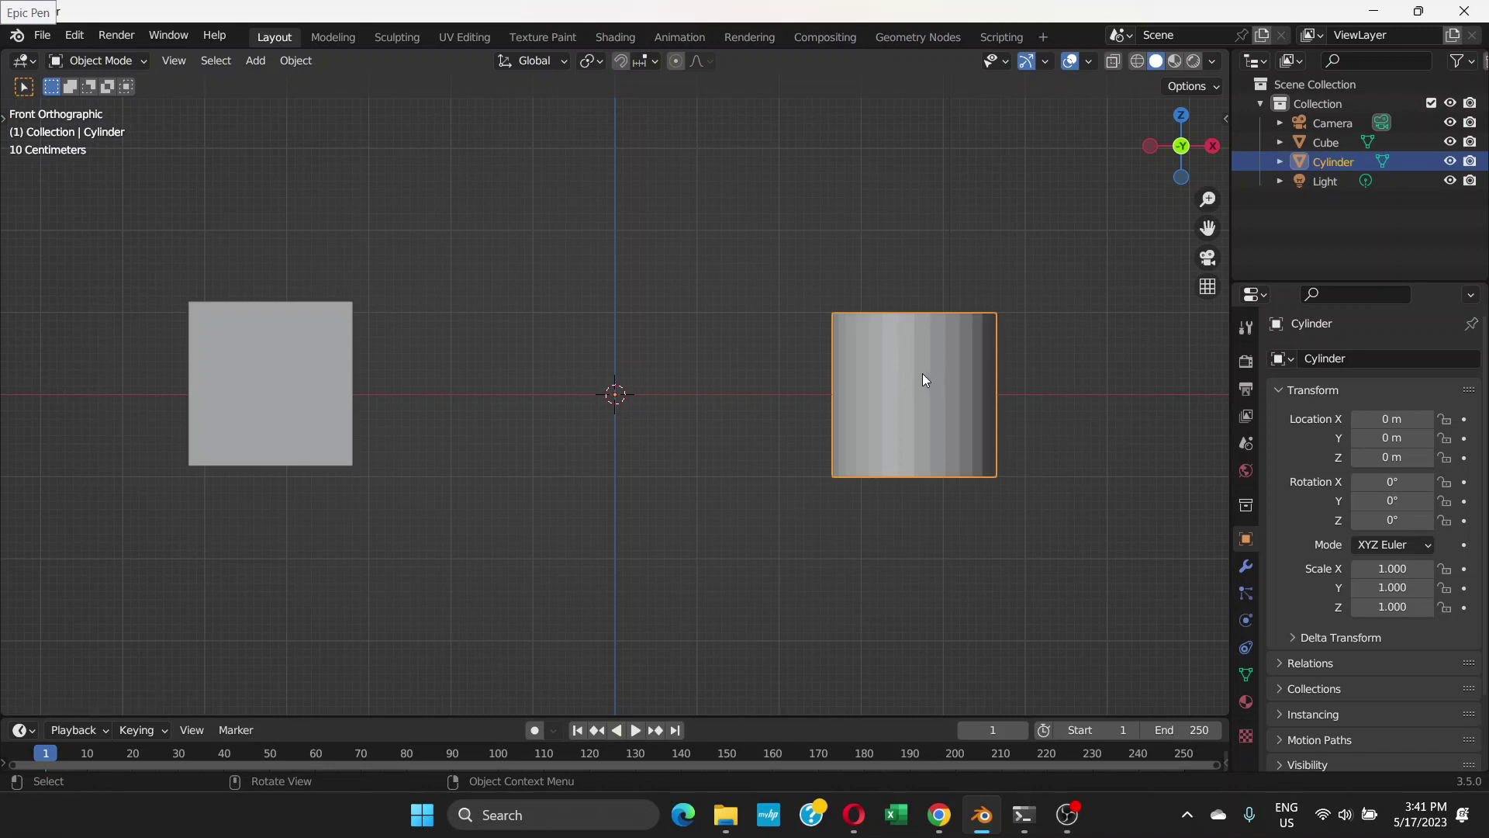
pyautogui.press('t')
pyautogui.press('r')
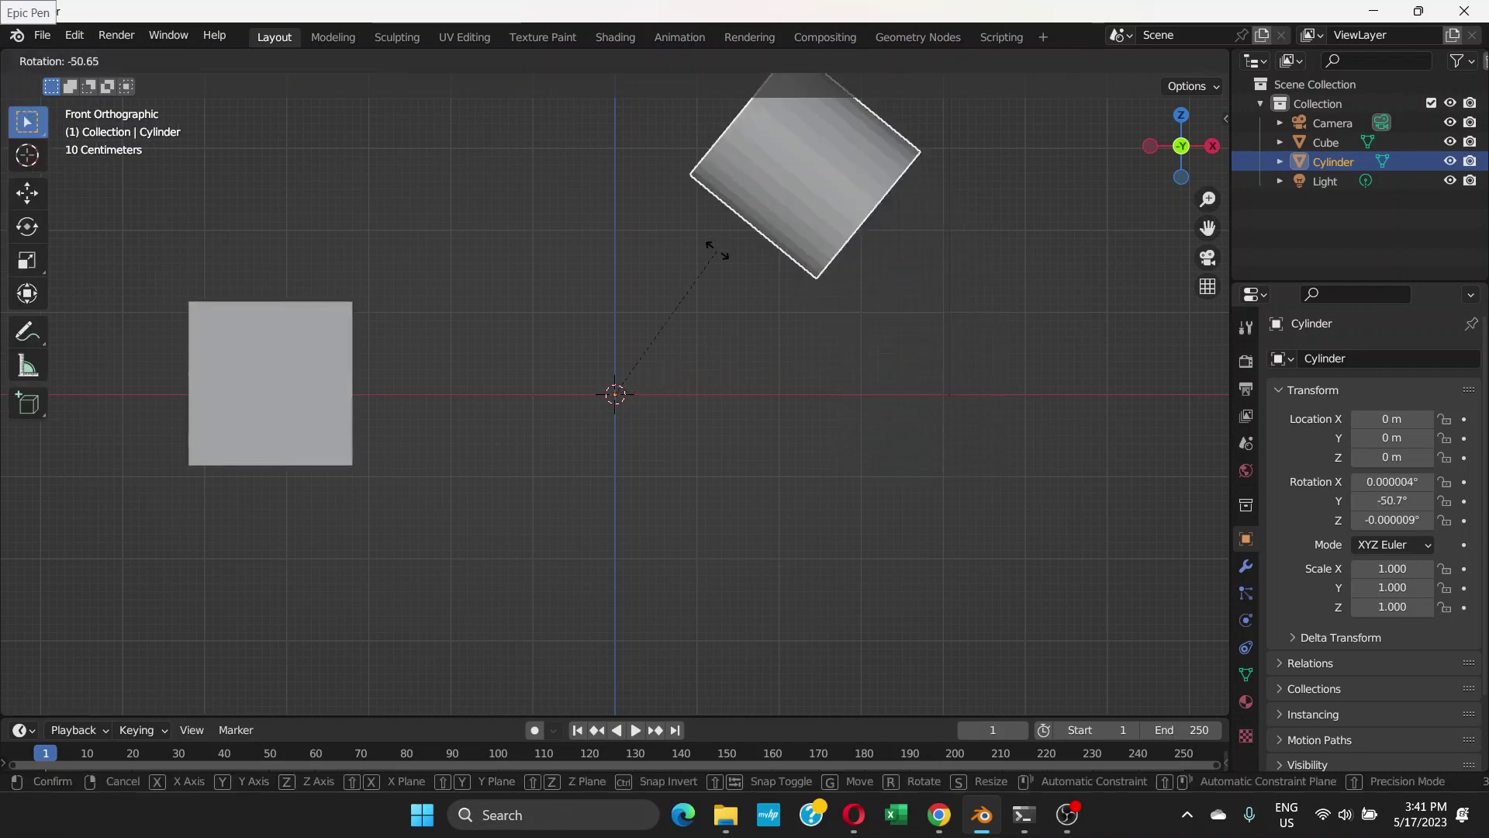
pyautogui.press('Escape')
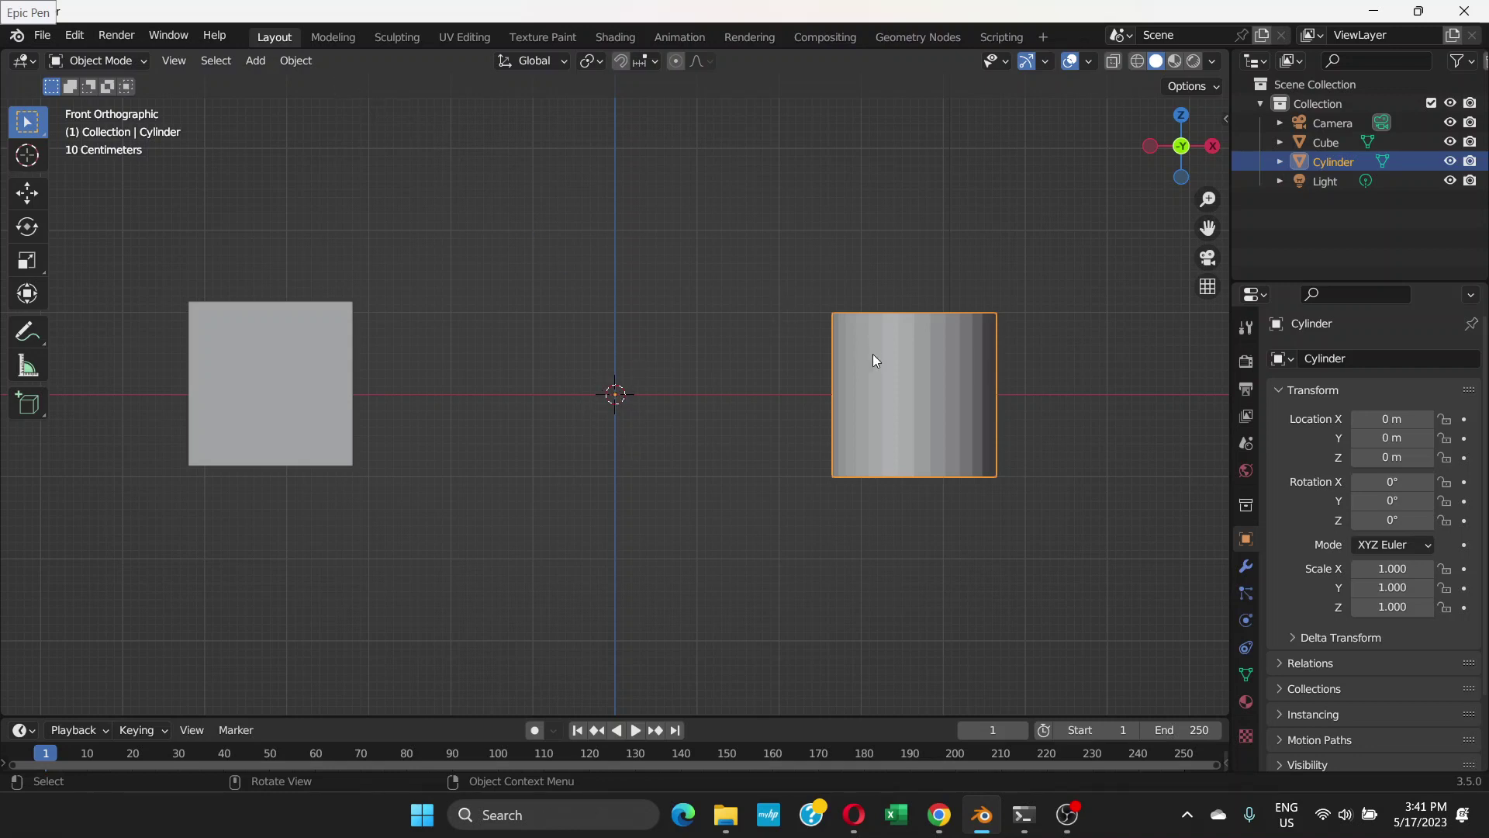
# Move the cylinder's geometry to its origin at the 3D cursor and try rotating it there.
pyautogui.click(294, 61)
pyautogui.moveTo(364, 107)
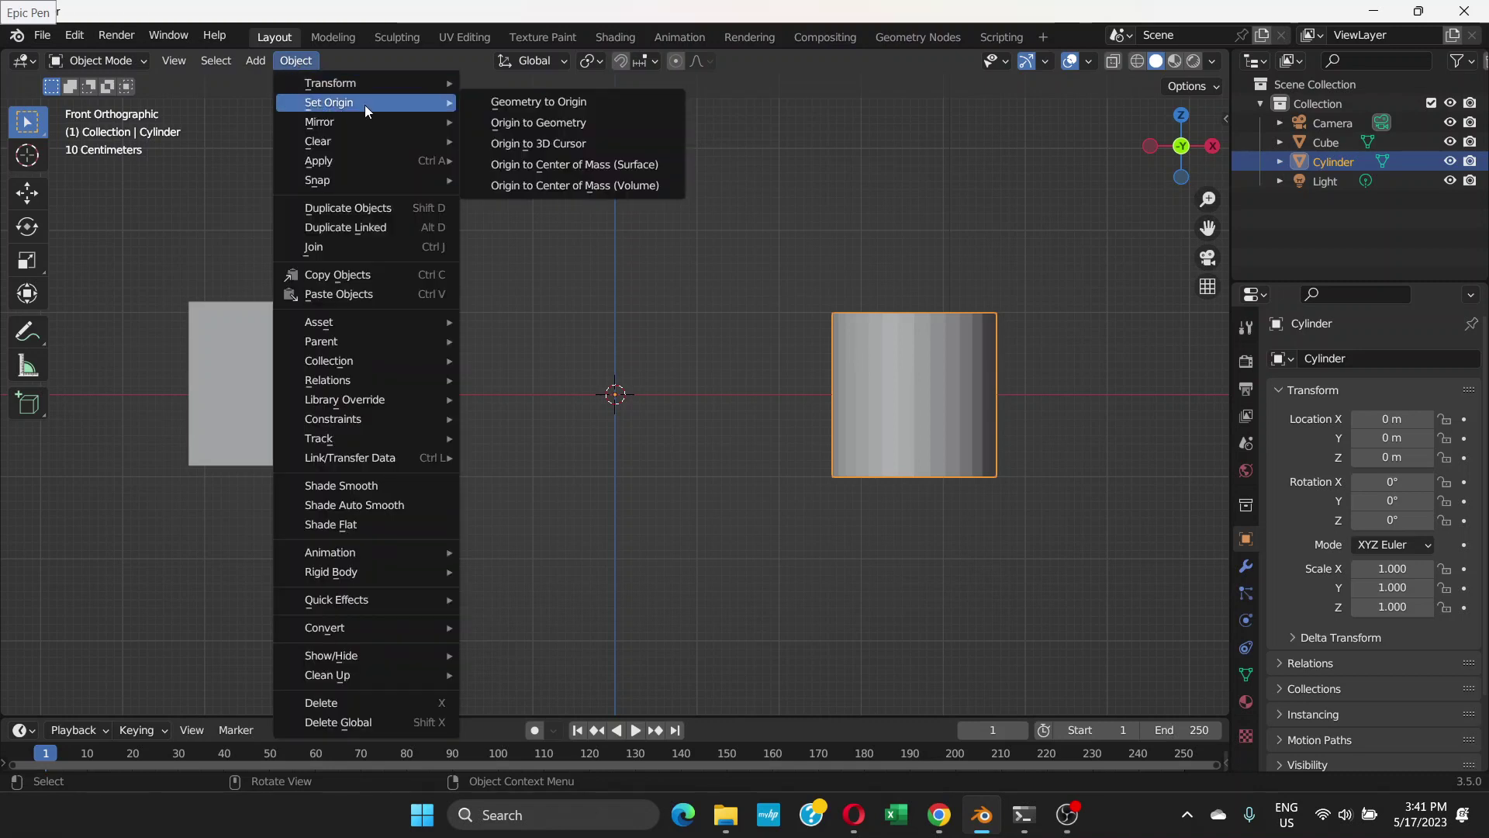
pyautogui.click(492, 109)
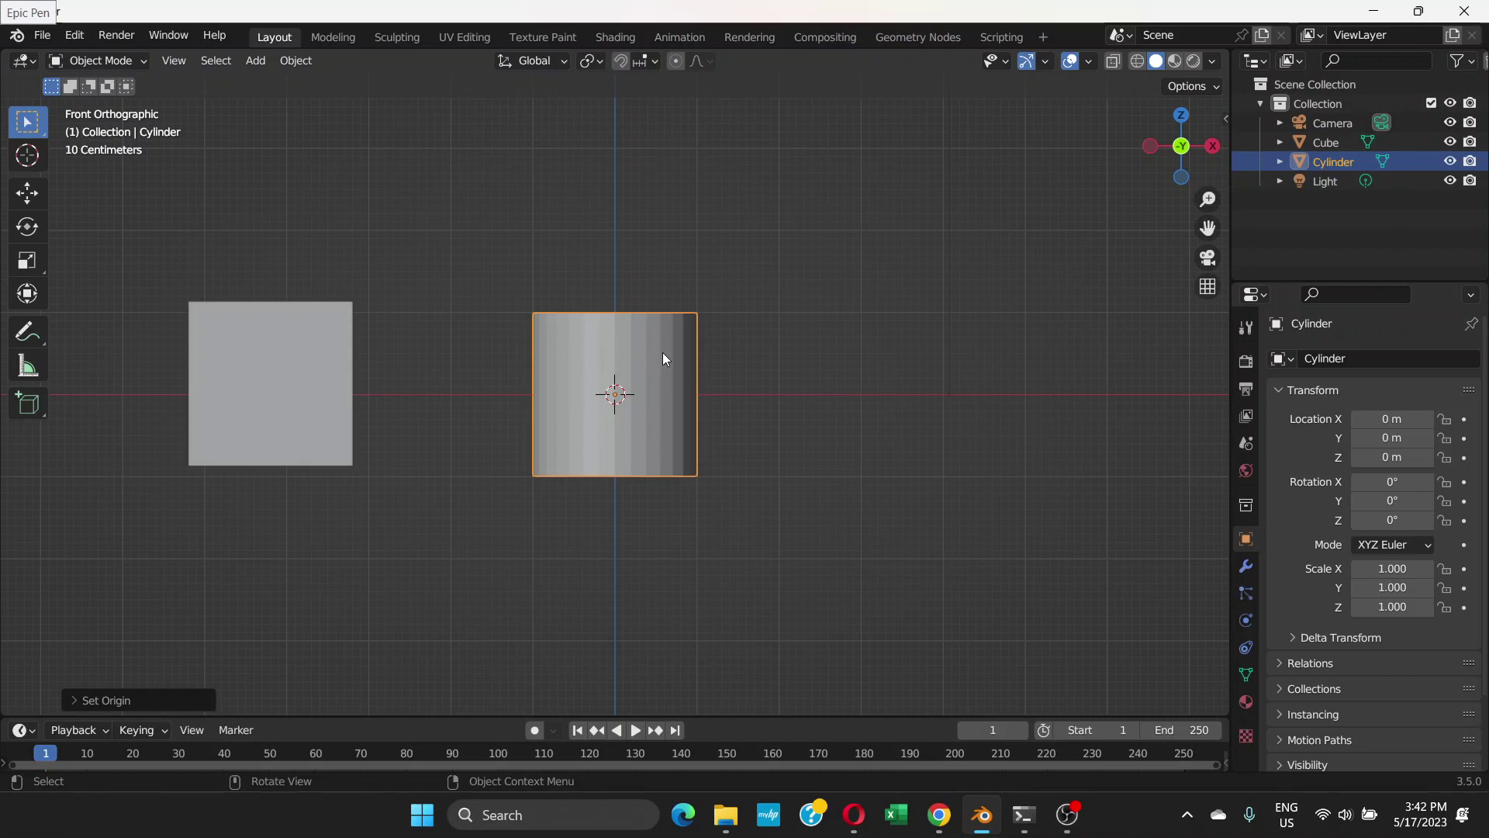
pyautogui.press('r')
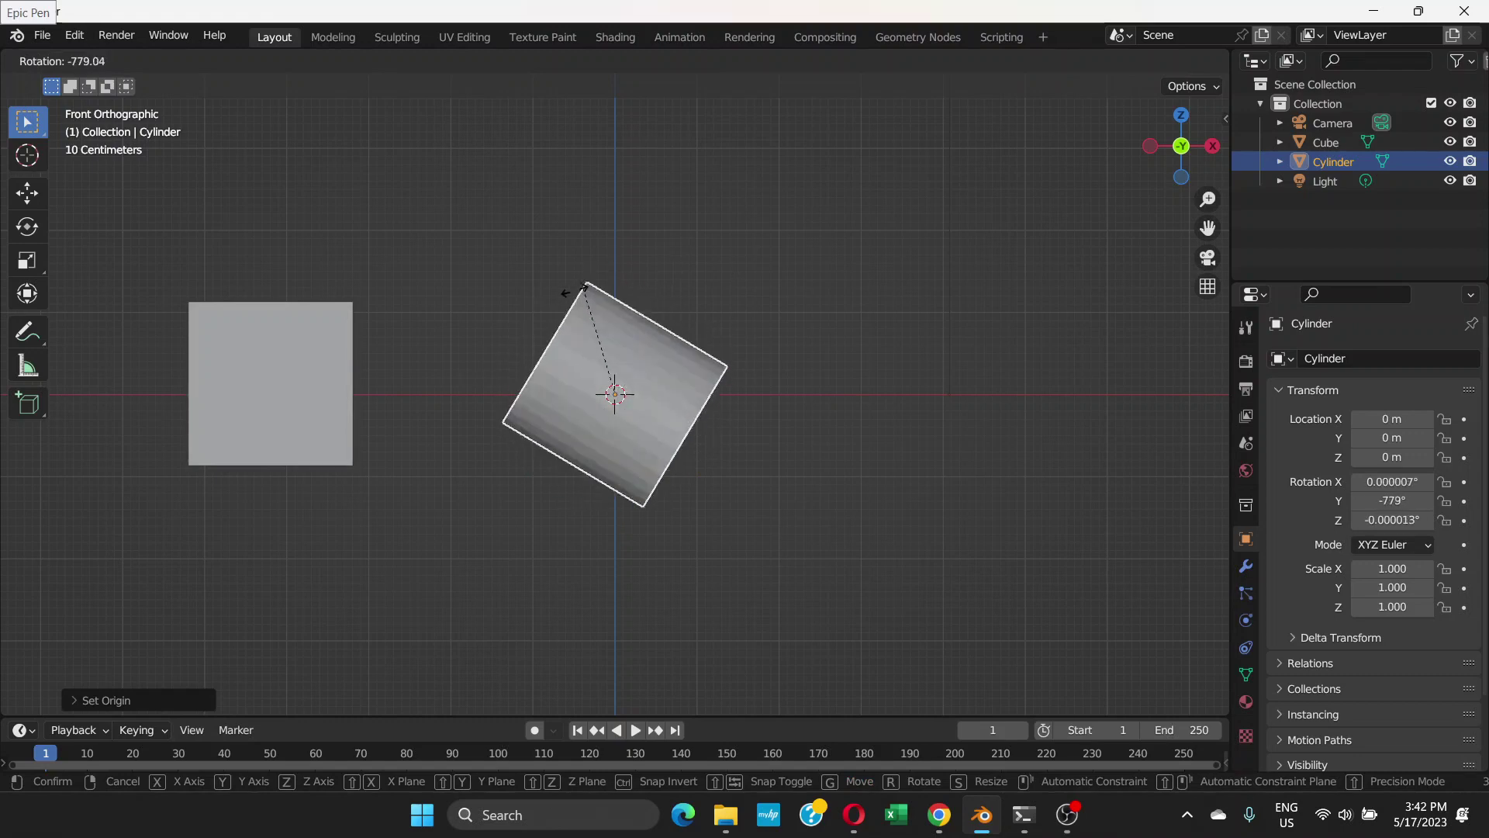
pyautogui.press('Escape')
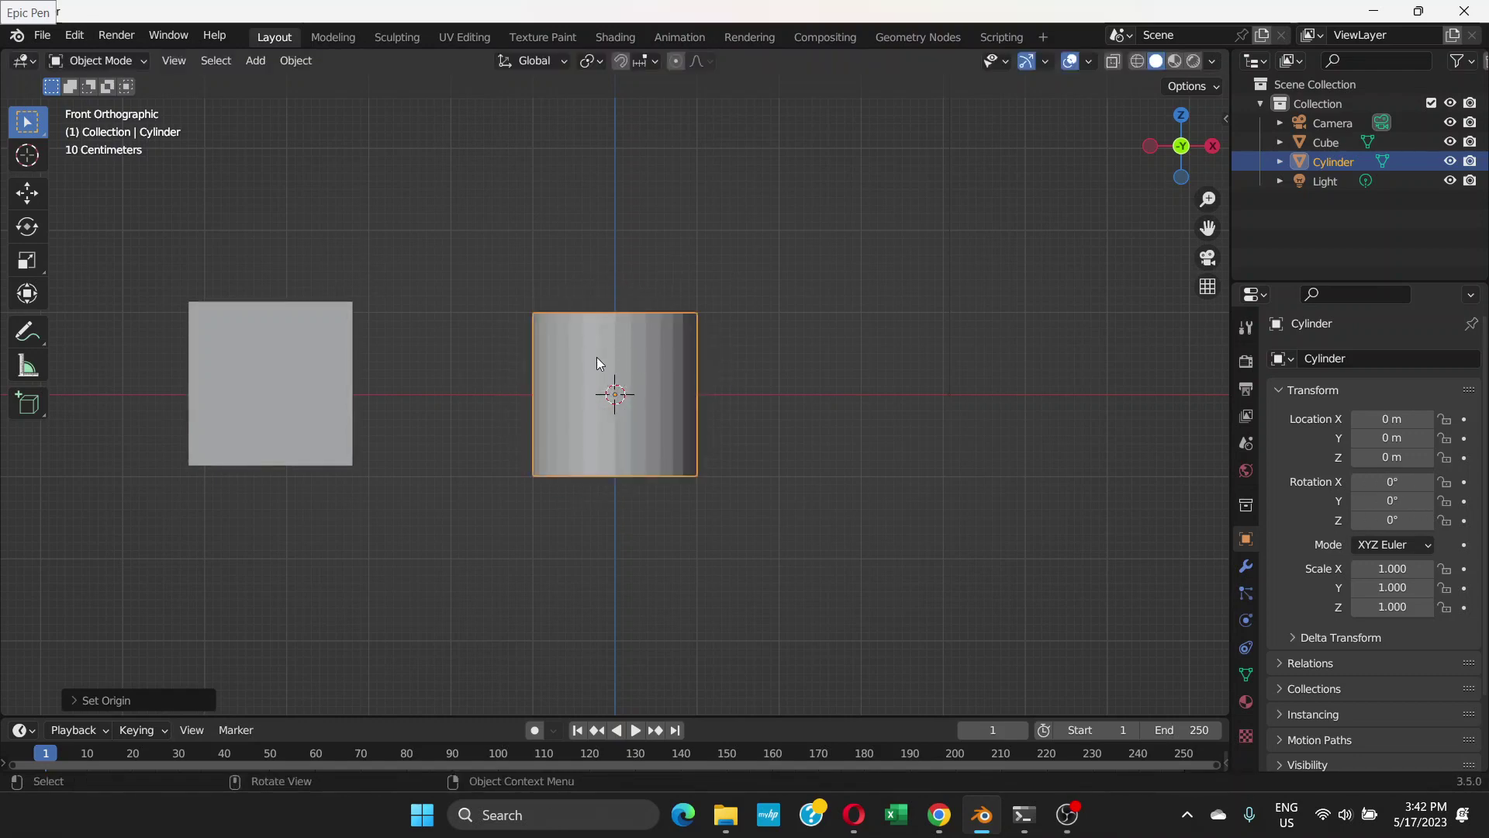
# Move the cylinder to about X 4.32 m, Z 0.10 m and try rotating it with its origin set to the 3D cursor.
pyautogui.press('g')
pyautogui.click(968, 372)
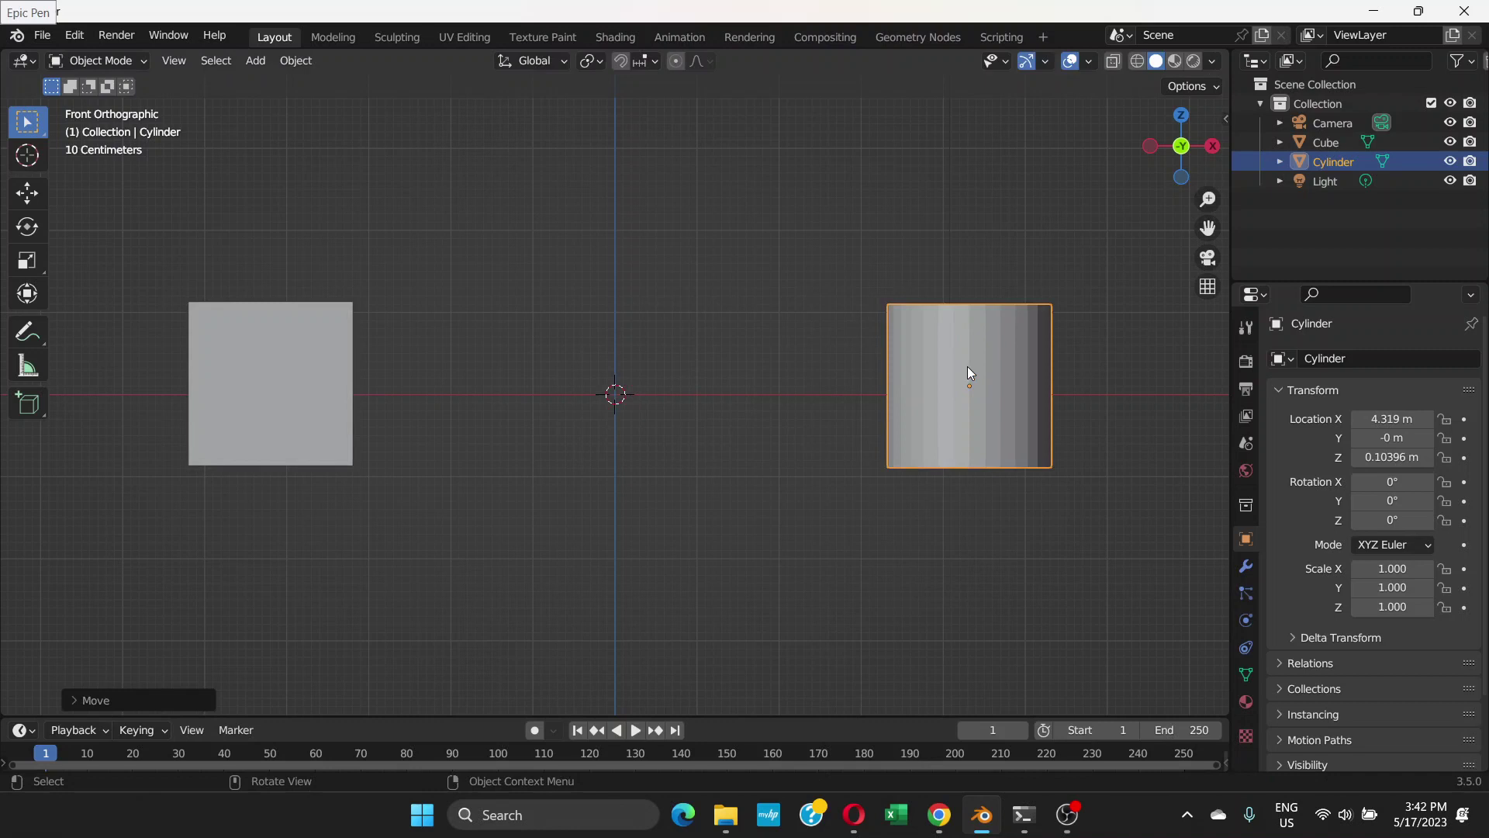
pyautogui.click(288, 62)
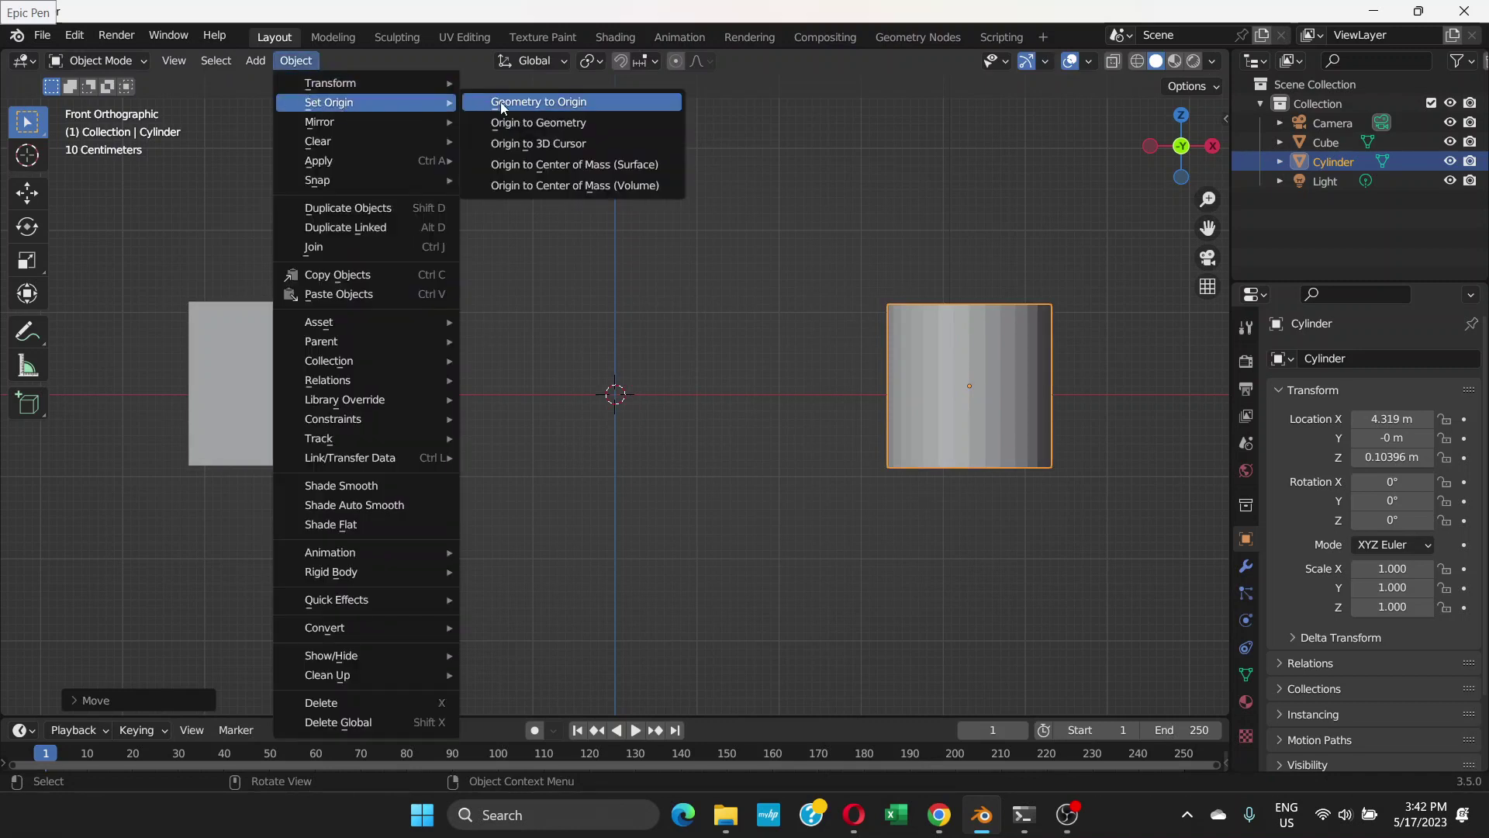
pyautogui.click(540, 145)
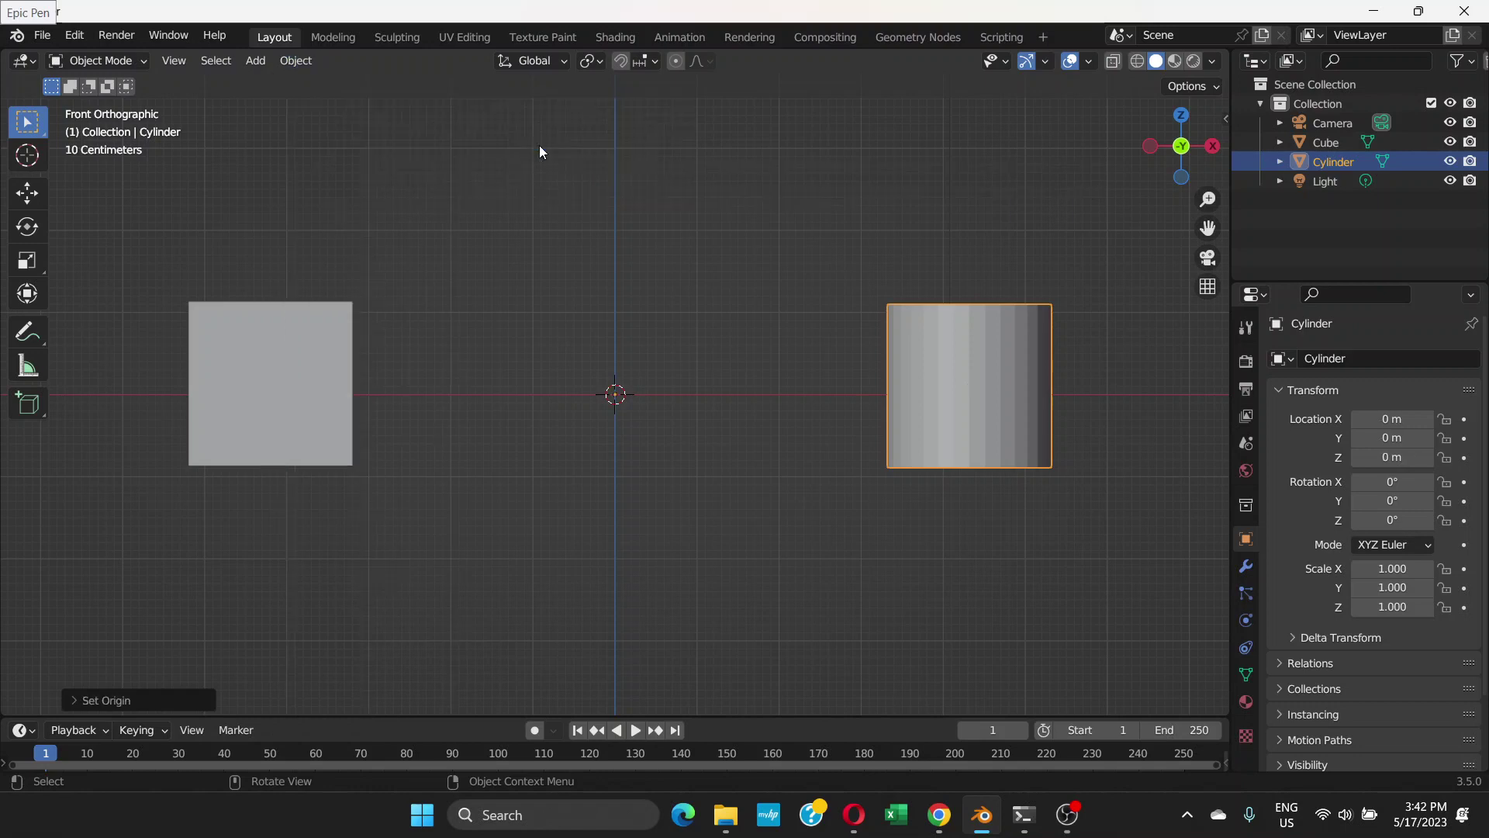
pyautogui.press('r')
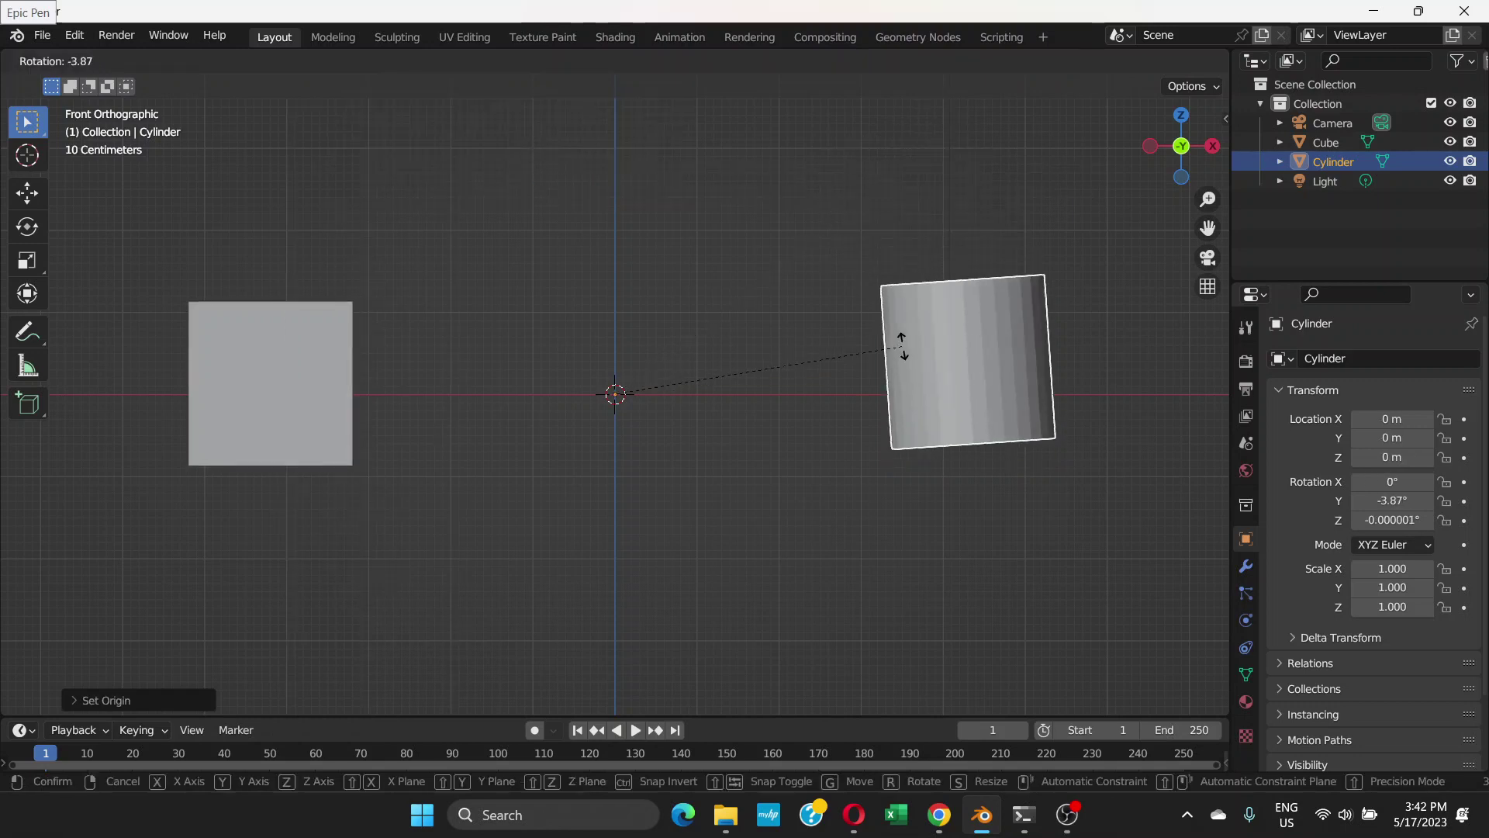
pyautogui.press('Escape')
# Snap the cylinder's geometry to its origin and move the cylinder away to about X 4.36 m, Z 0.06 m.
pyautogui.click(295, 60)
pyautogui.moveTo(321, 105)
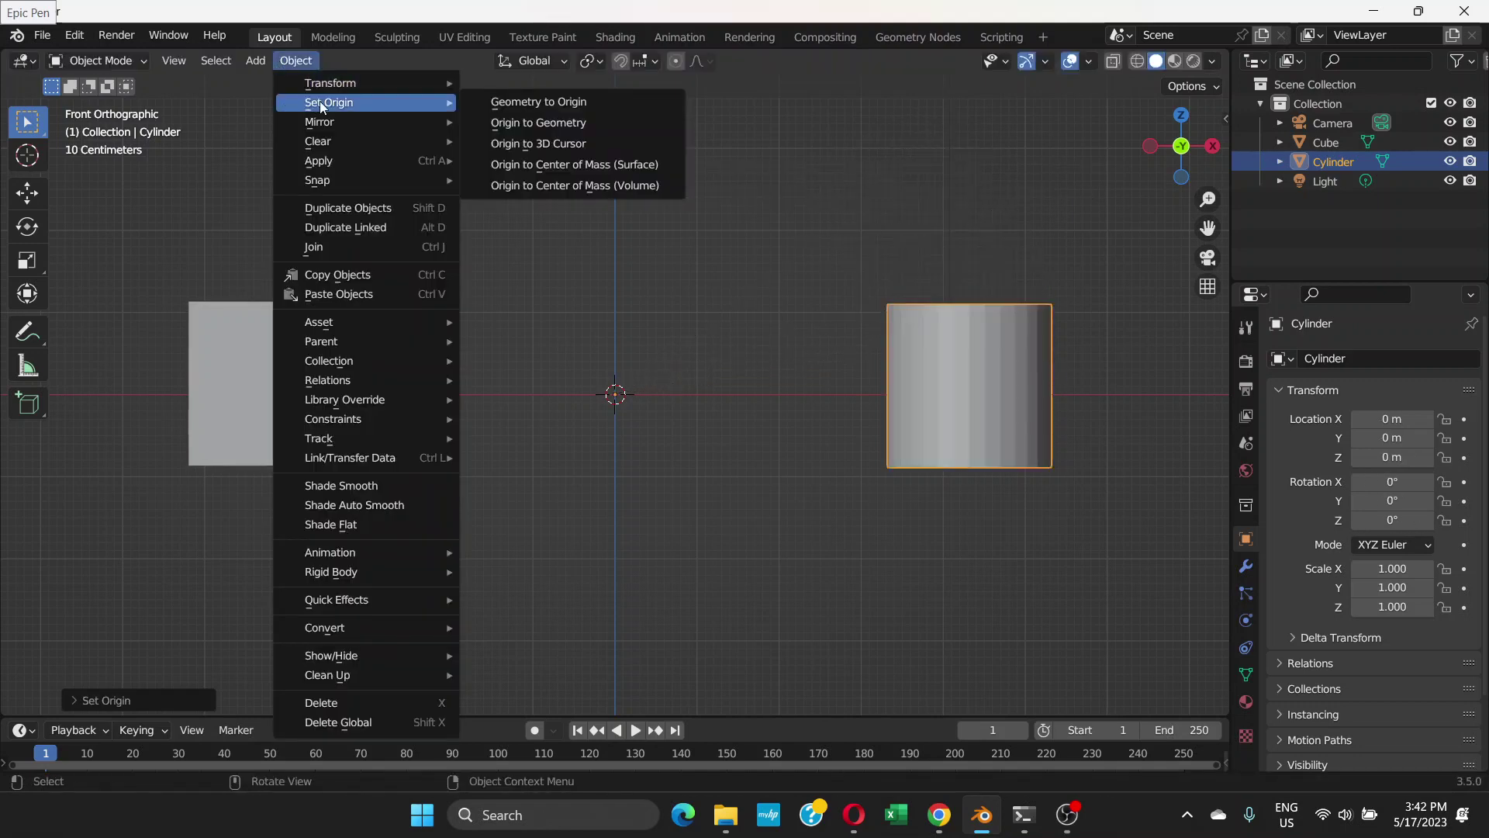
pyautogui.click(512, 102)
pyautogui.moveTo(580, 413); pyautogui.dragTo(939, 408)
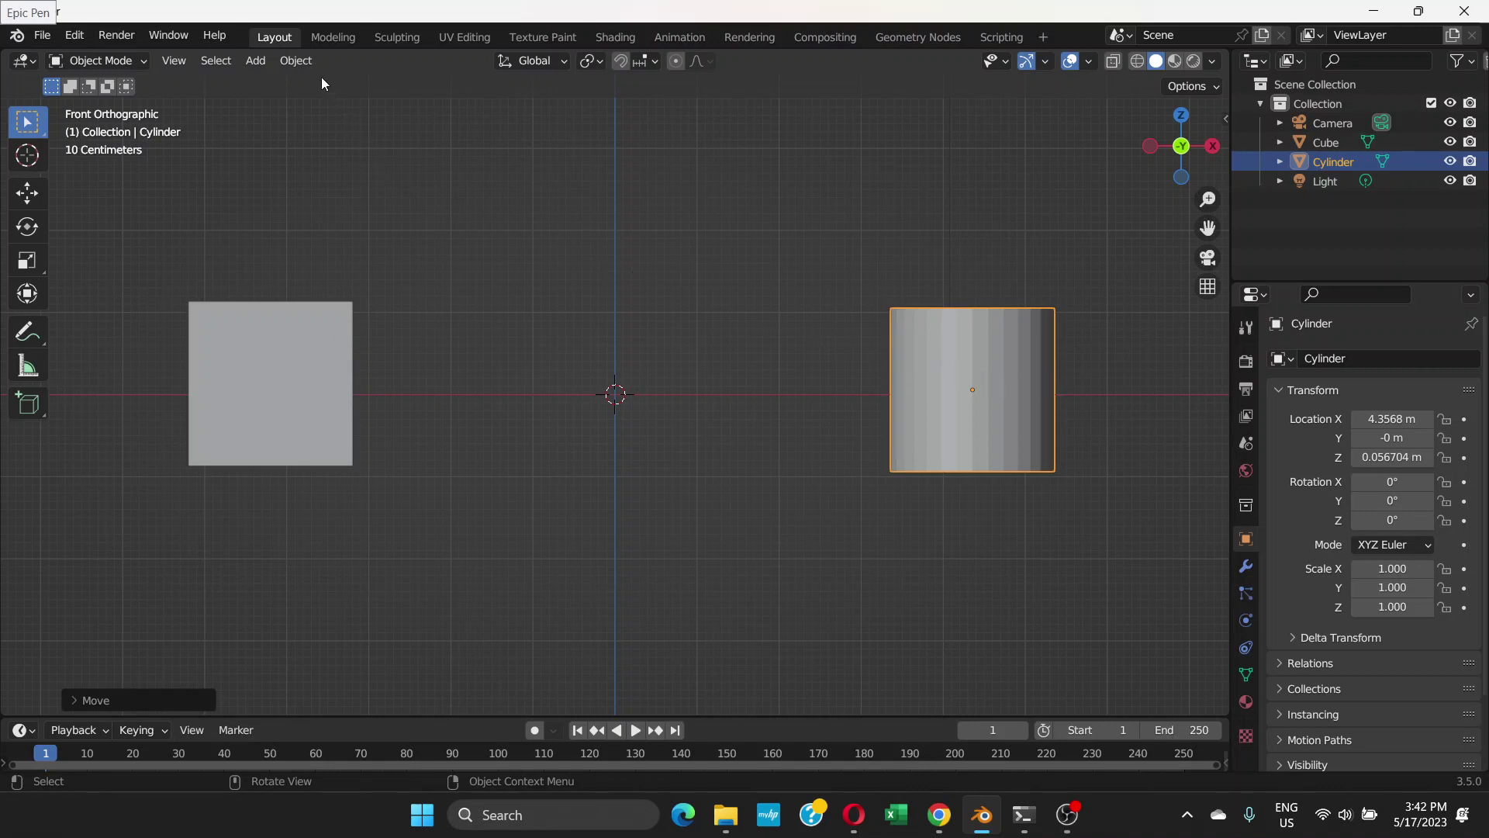
pyautogui.click(296, 63)
pyautogui.moveTo(315, 105)
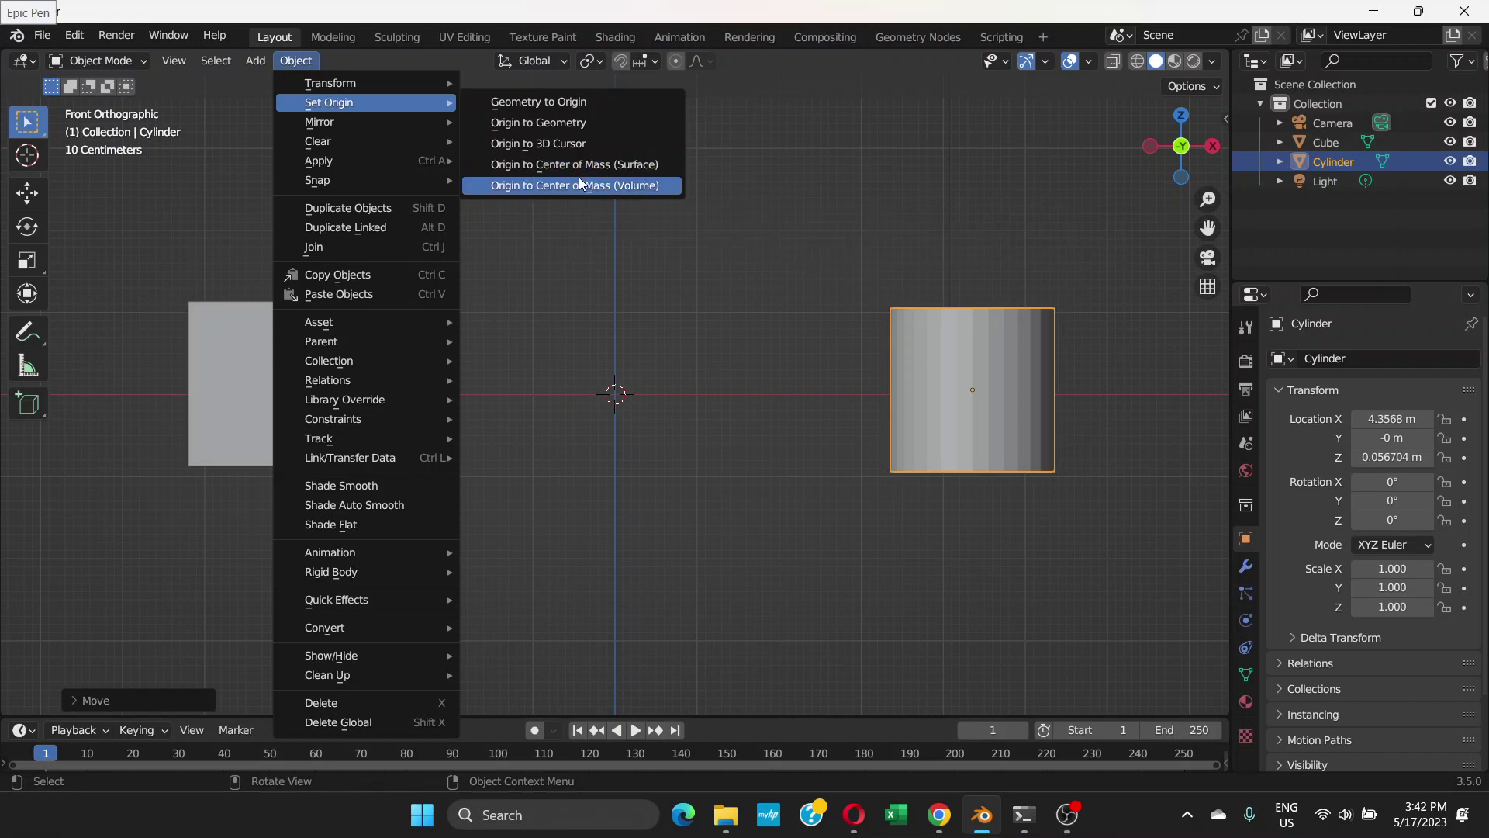
pyautogui.click(584, 267)
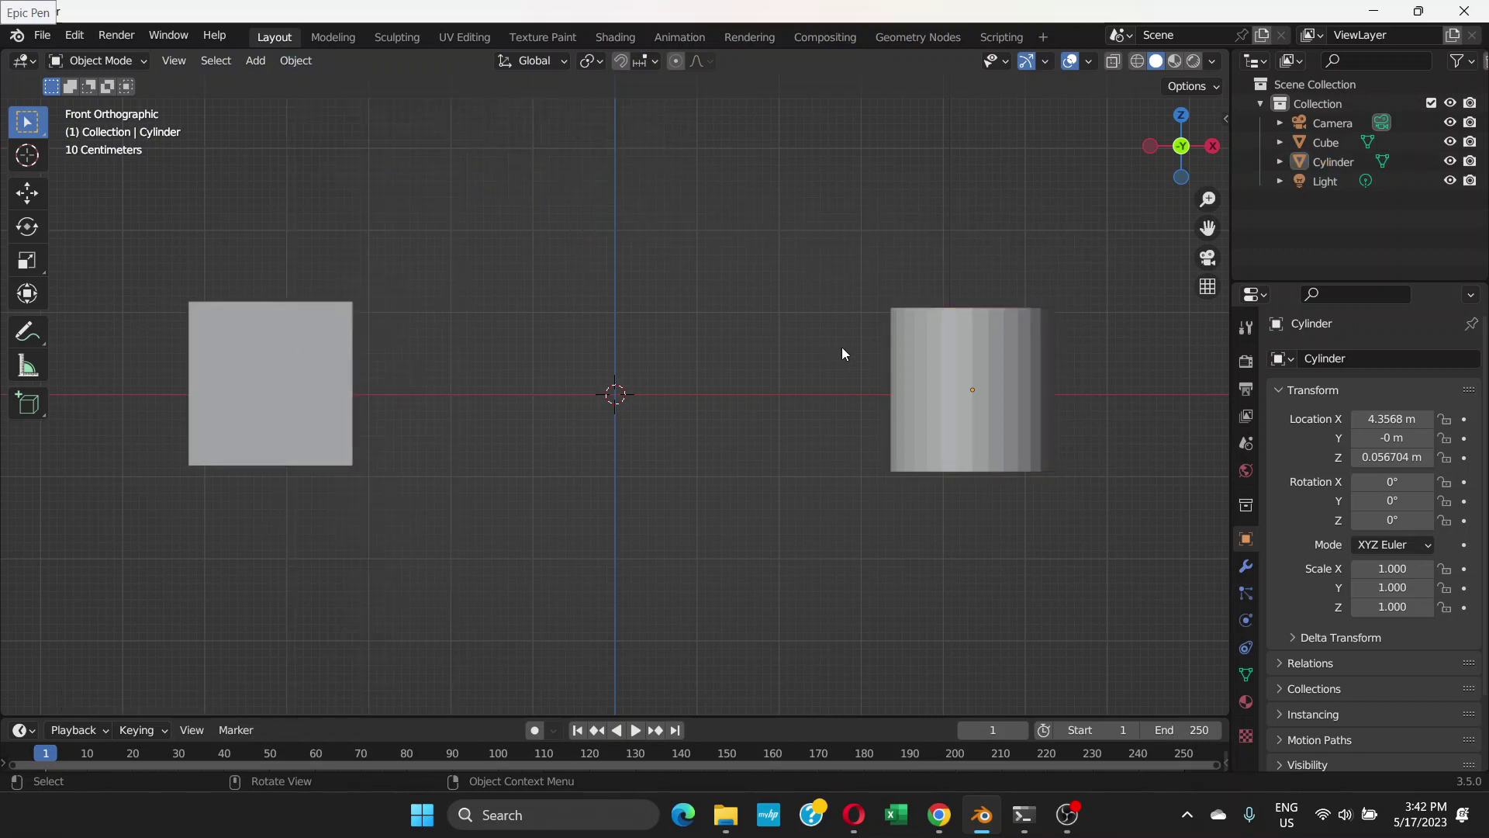
# Move the cube toward the 3D cursor, to about X -1.91 m, Z 0.04 m.
pyautogui.click(315, 374)
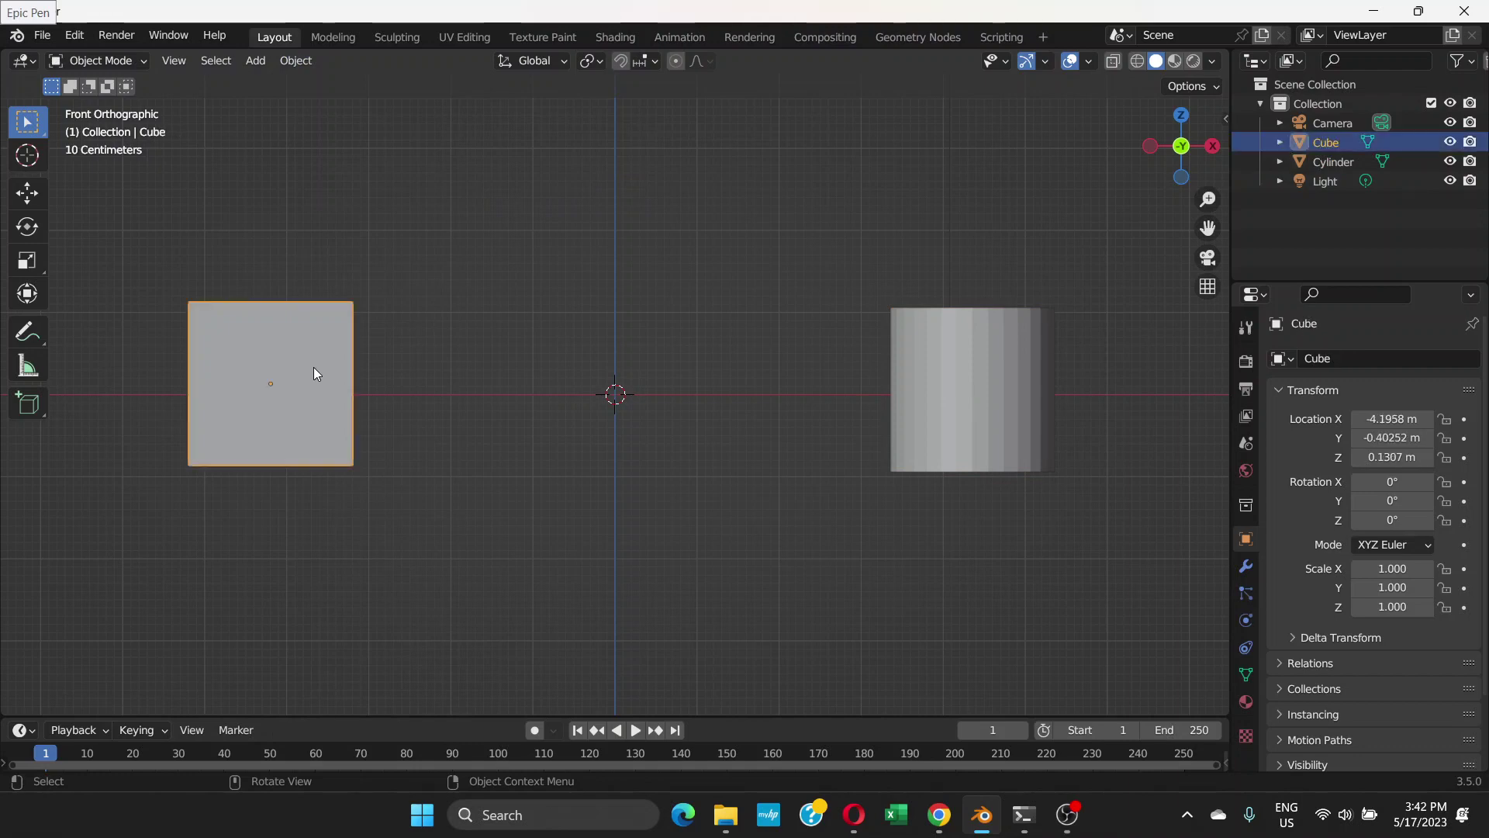
pyautogui.moveTo(316, 368); pyautogui.dragTo(504, 376)
pyautogui.moveTo(472, 353); pyautogui.dragTo(511, 423, button='middle')
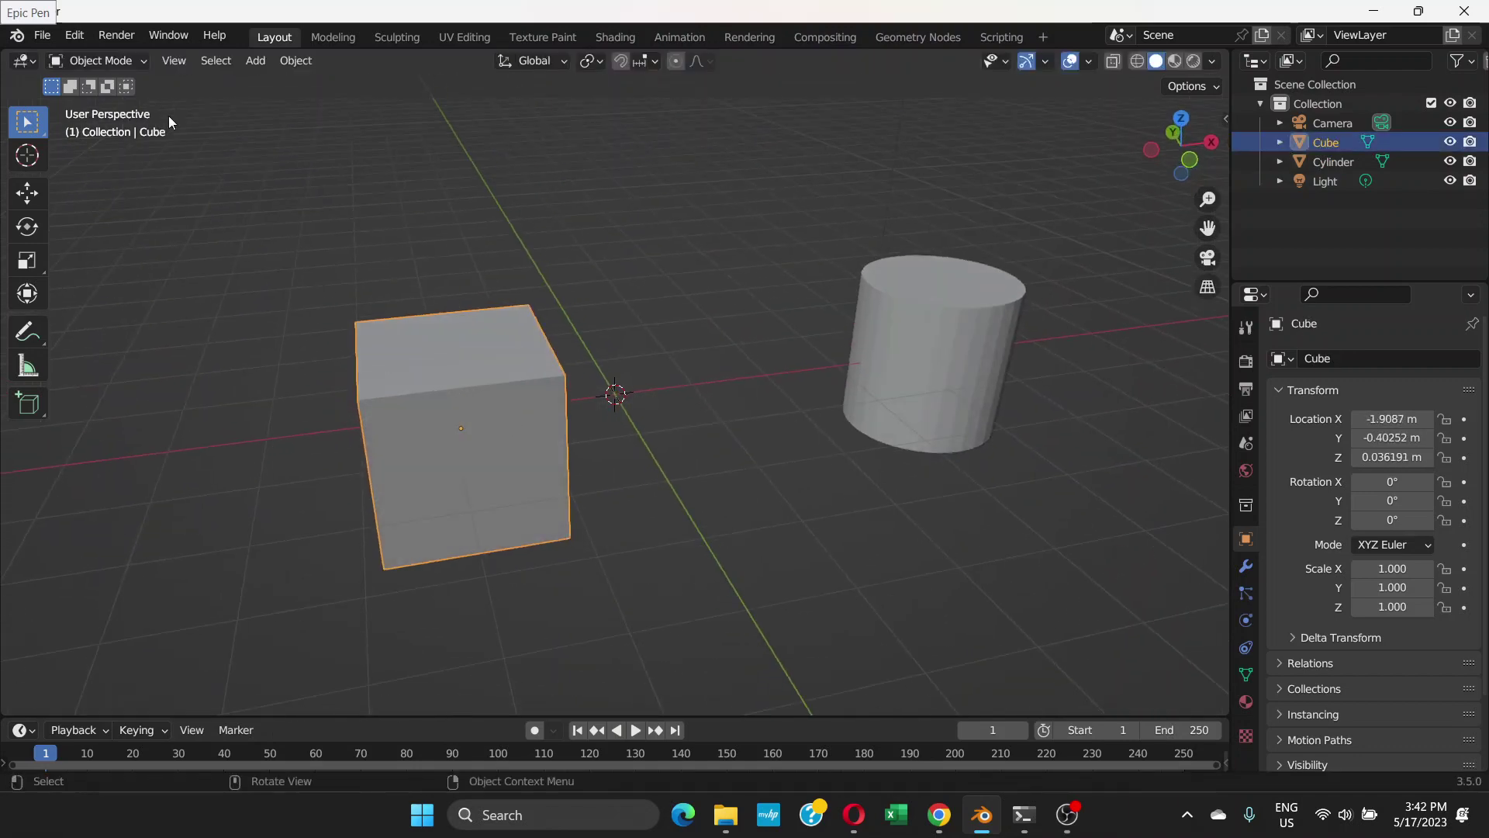
# Enter Edit Mode on the cube and extrude its top face a short distance upward using face selection.
pyautogui.click(137, 62)
pyautogui.click(101, 103)
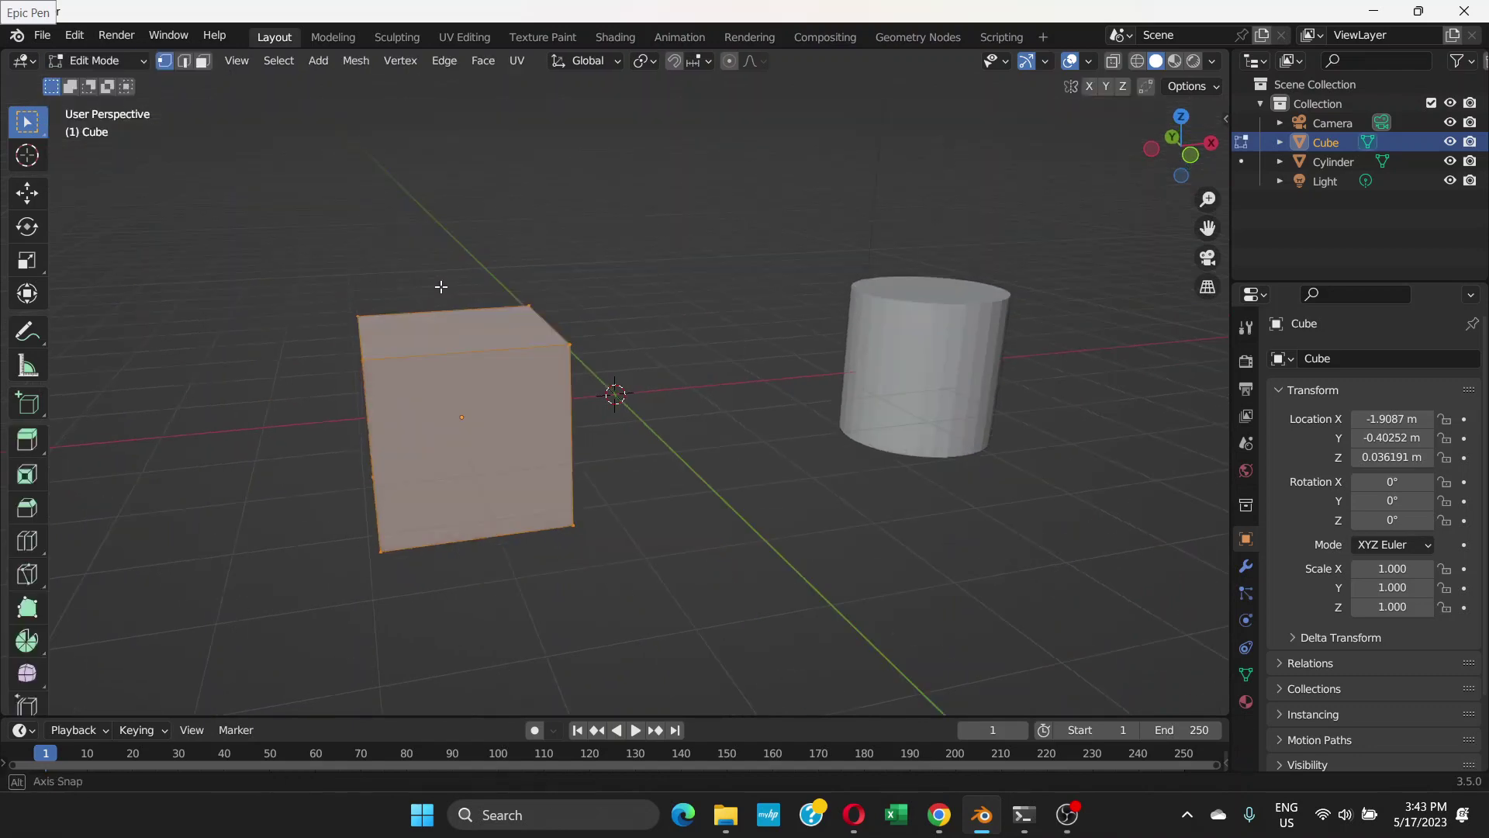
pyautogui.click(201, 61)
pyautogui.click(464, 327)
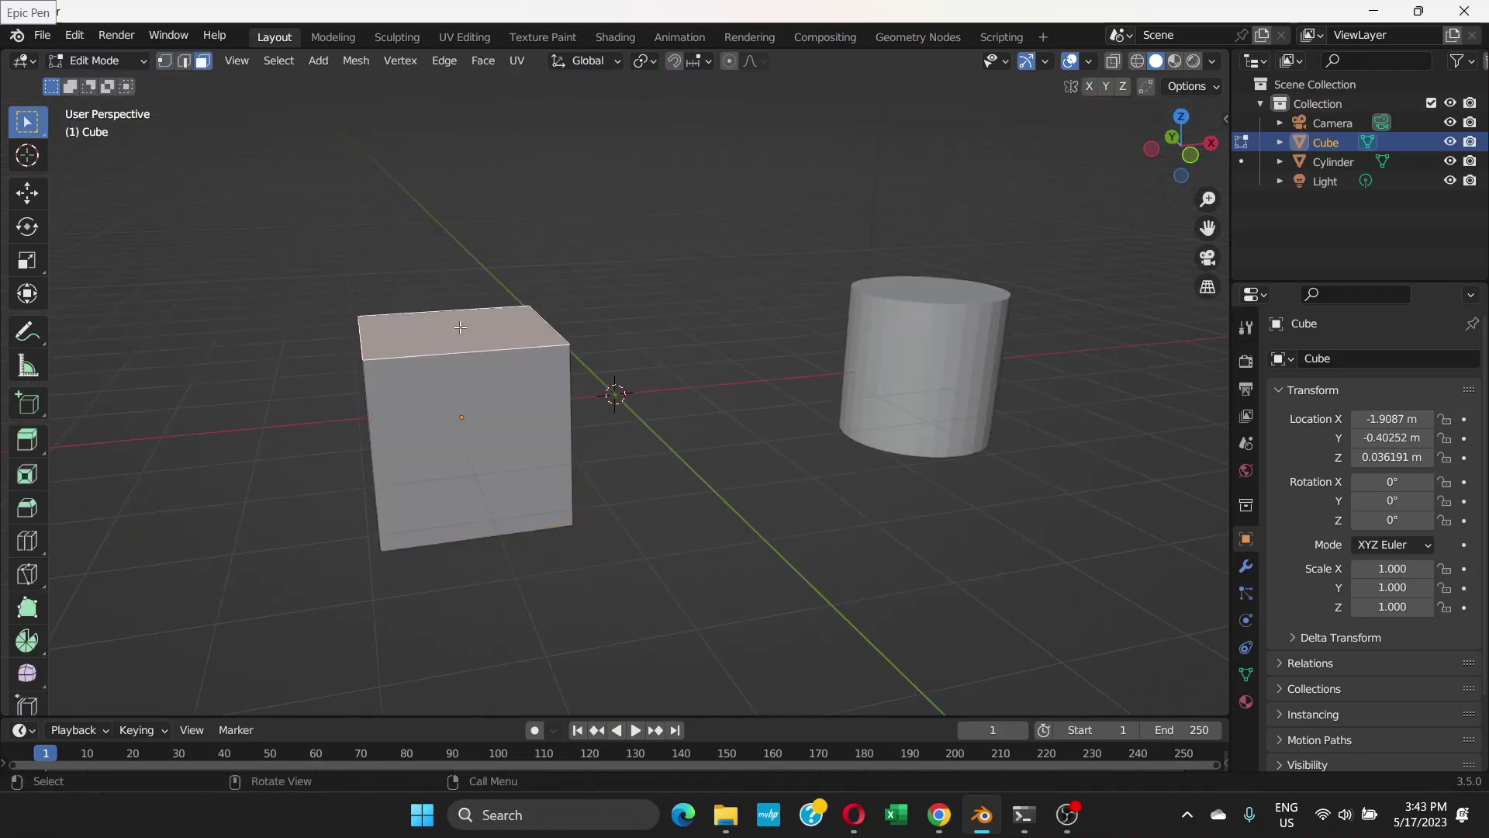
pyautogui.press('g')
pyautogui.press('z')
pyautogui.press('e')
pyautogui.click(474, 276)
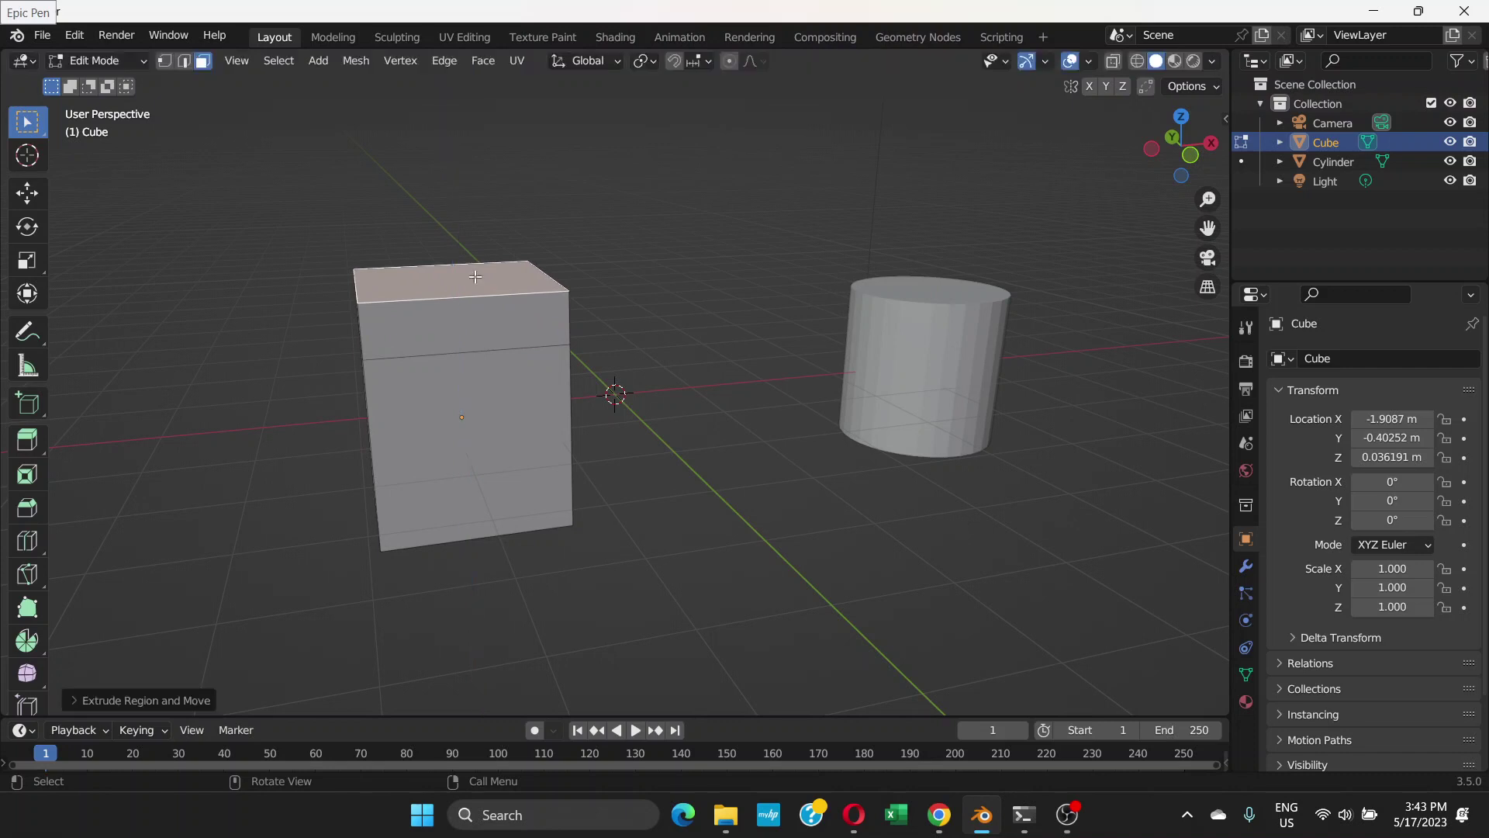
# Rotate the extruded top face so that it slopes down toward the side away from the cylinder.
pyautogui.press('r')
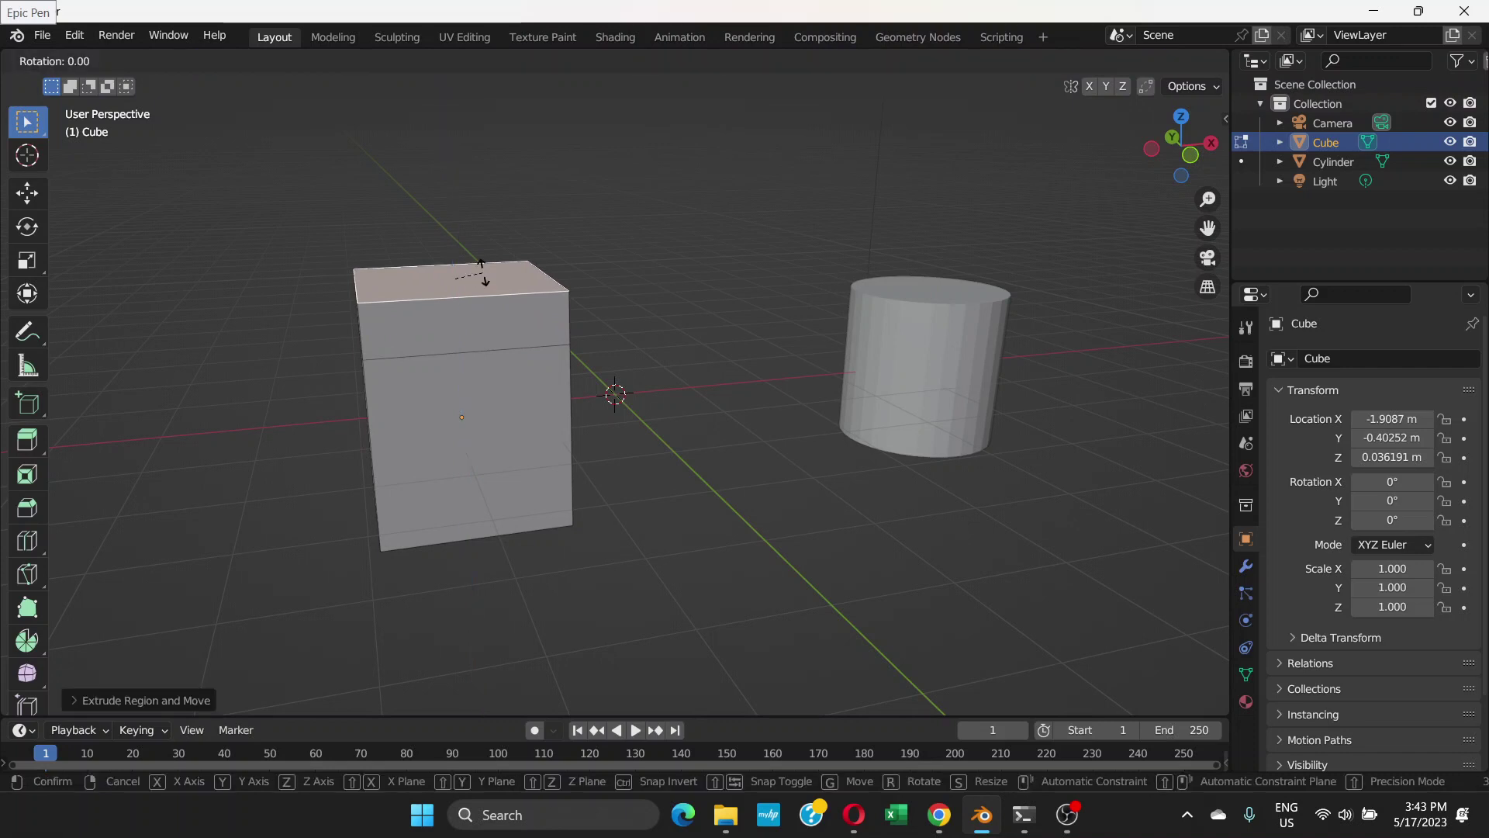
pyautogui.click(481, 262)
pyautogui.press('r')
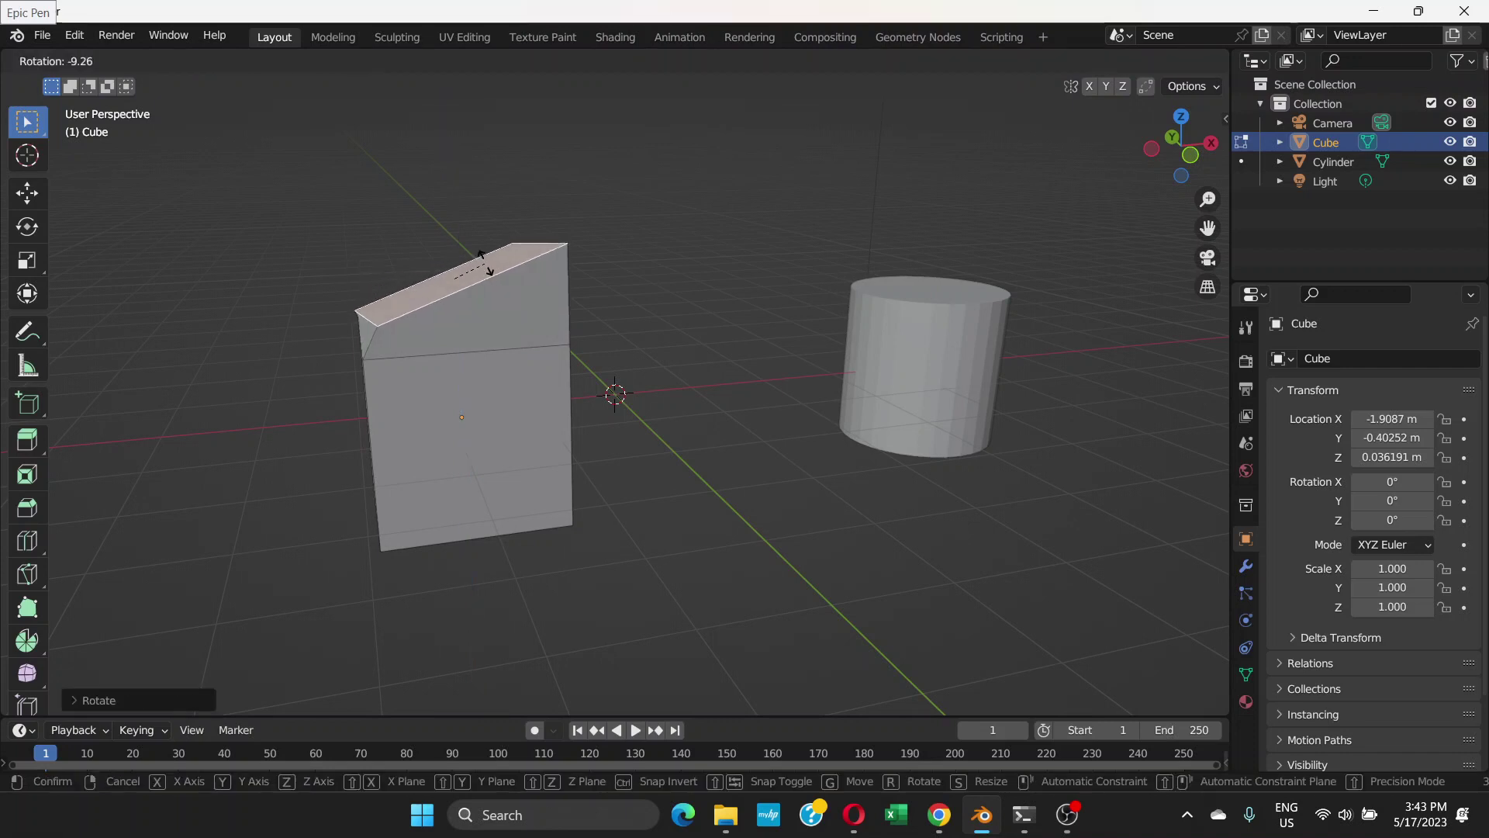
pyautogui.click(482, 263)
# Extrude the sloped top face into a second segment and rotate the new face back toward level.
pyautogui.press('e')
pyautogui.click(475, 225)
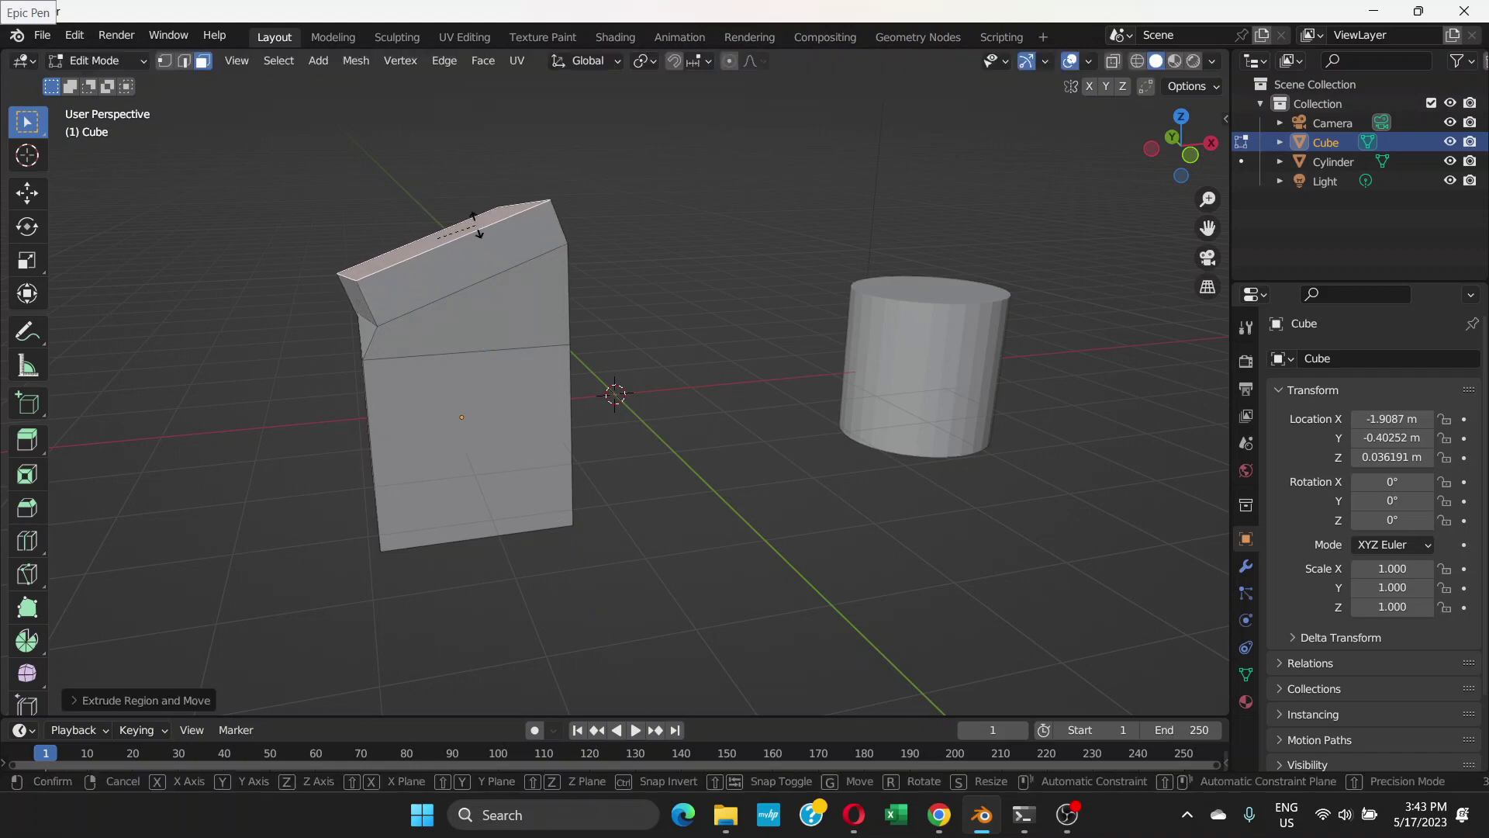
pyautogui.press('r')
pyautogui.click(483, 218)
pyautogui.press('r')
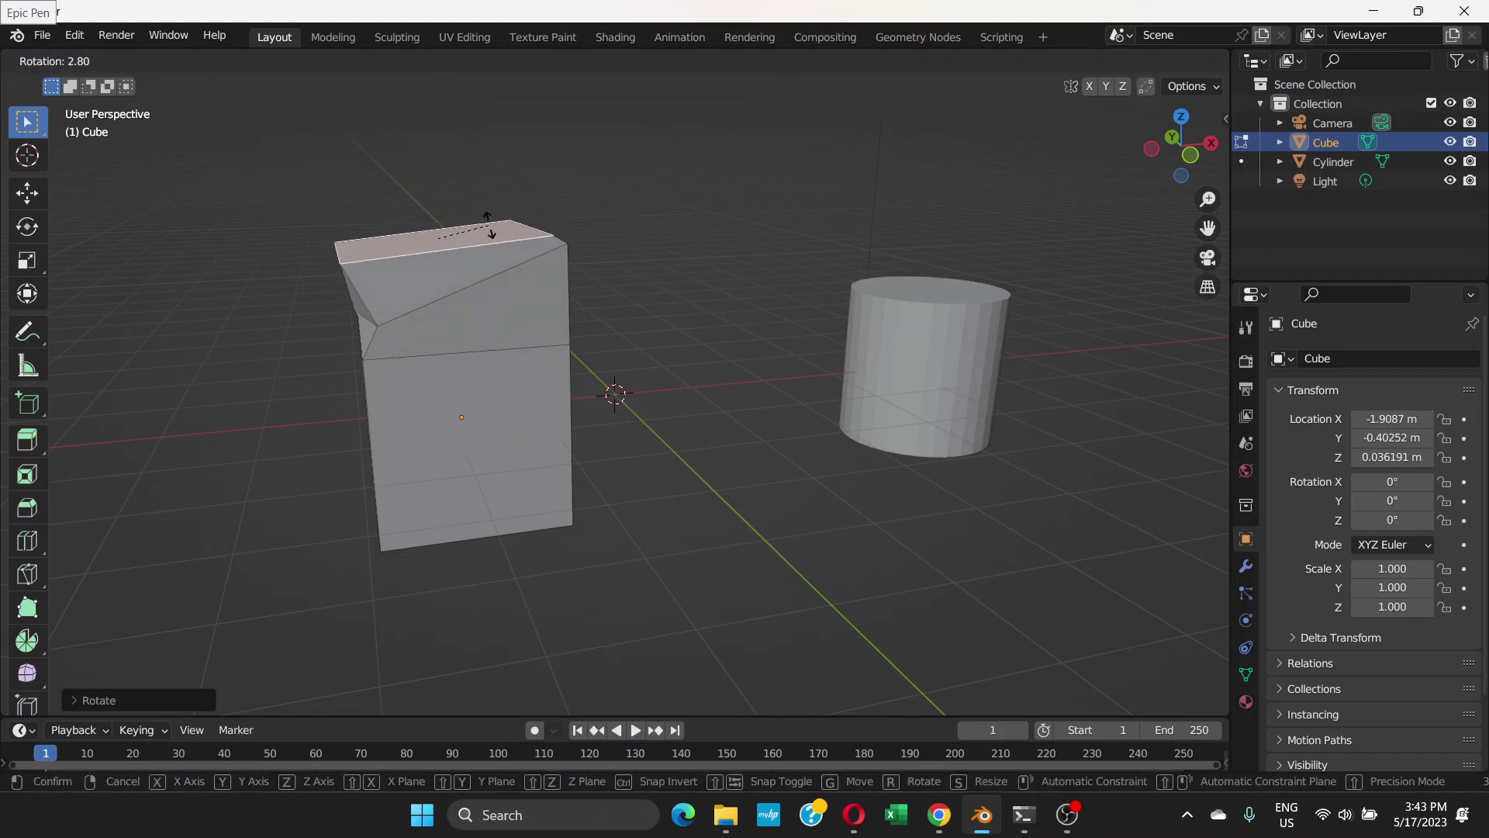
pyautogui.click(486, 225)
# Extrude the cube's top face upward into a third segment and rotate the new face so it slopes down toward the cylinder.
pyautogui.press('e')
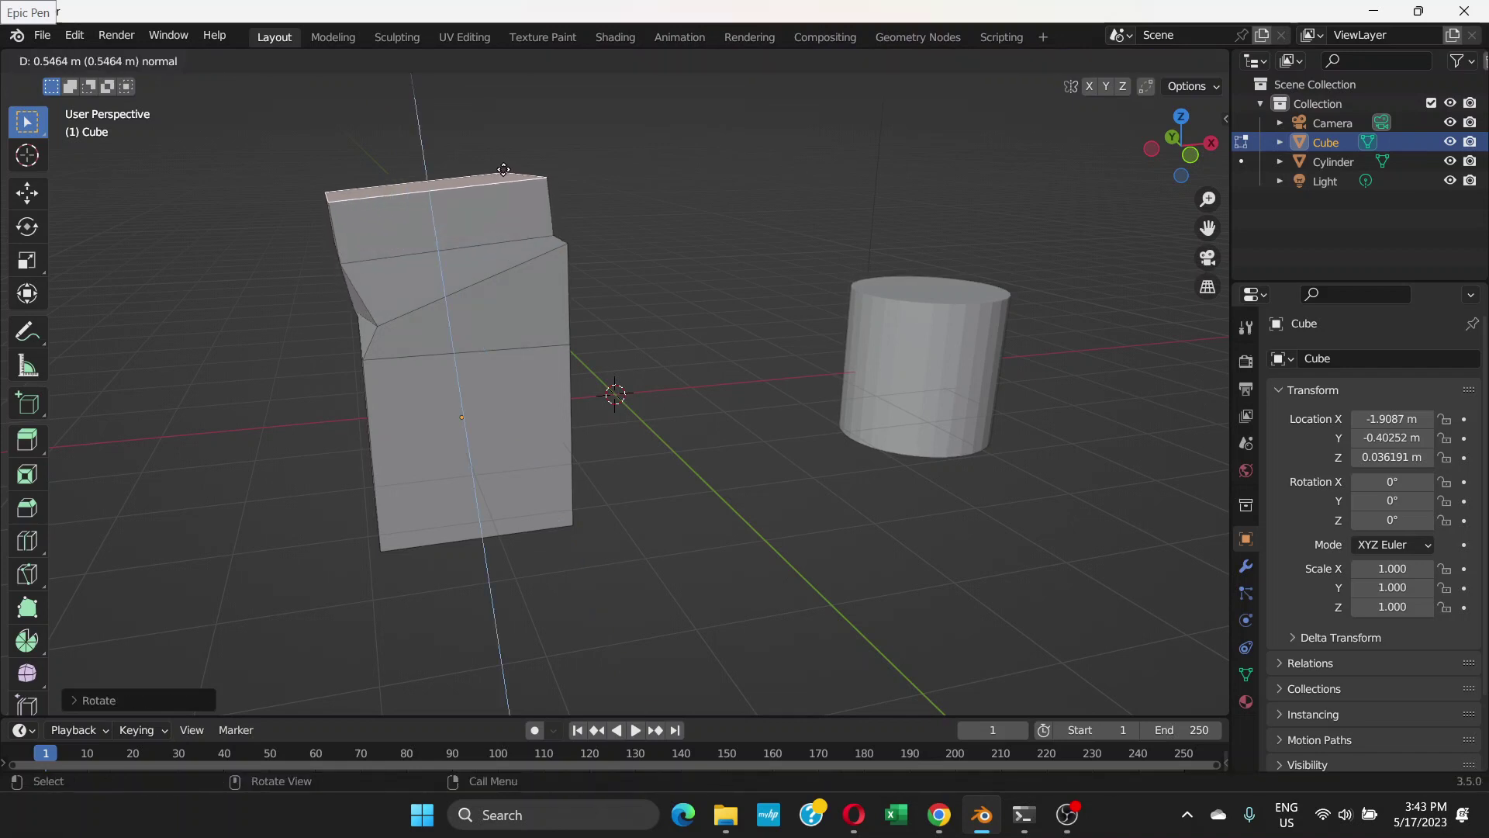
pyautogui.click(495, 187)
pyautogui.press('r')
pyautogui.click(505, 185)
pyautogui.hotkey('ctrl', 'z')
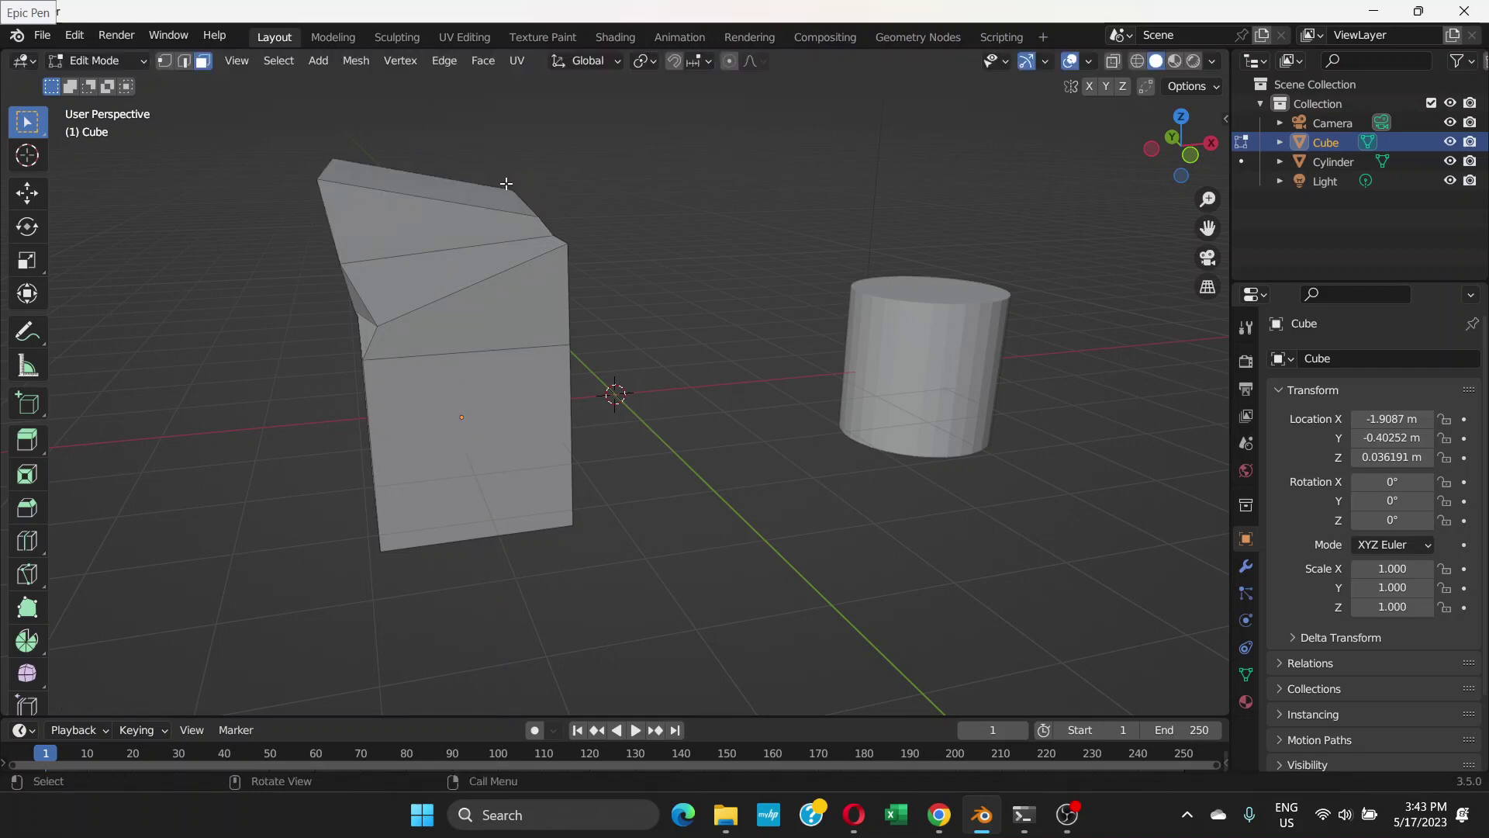
pyautogui.press('r')
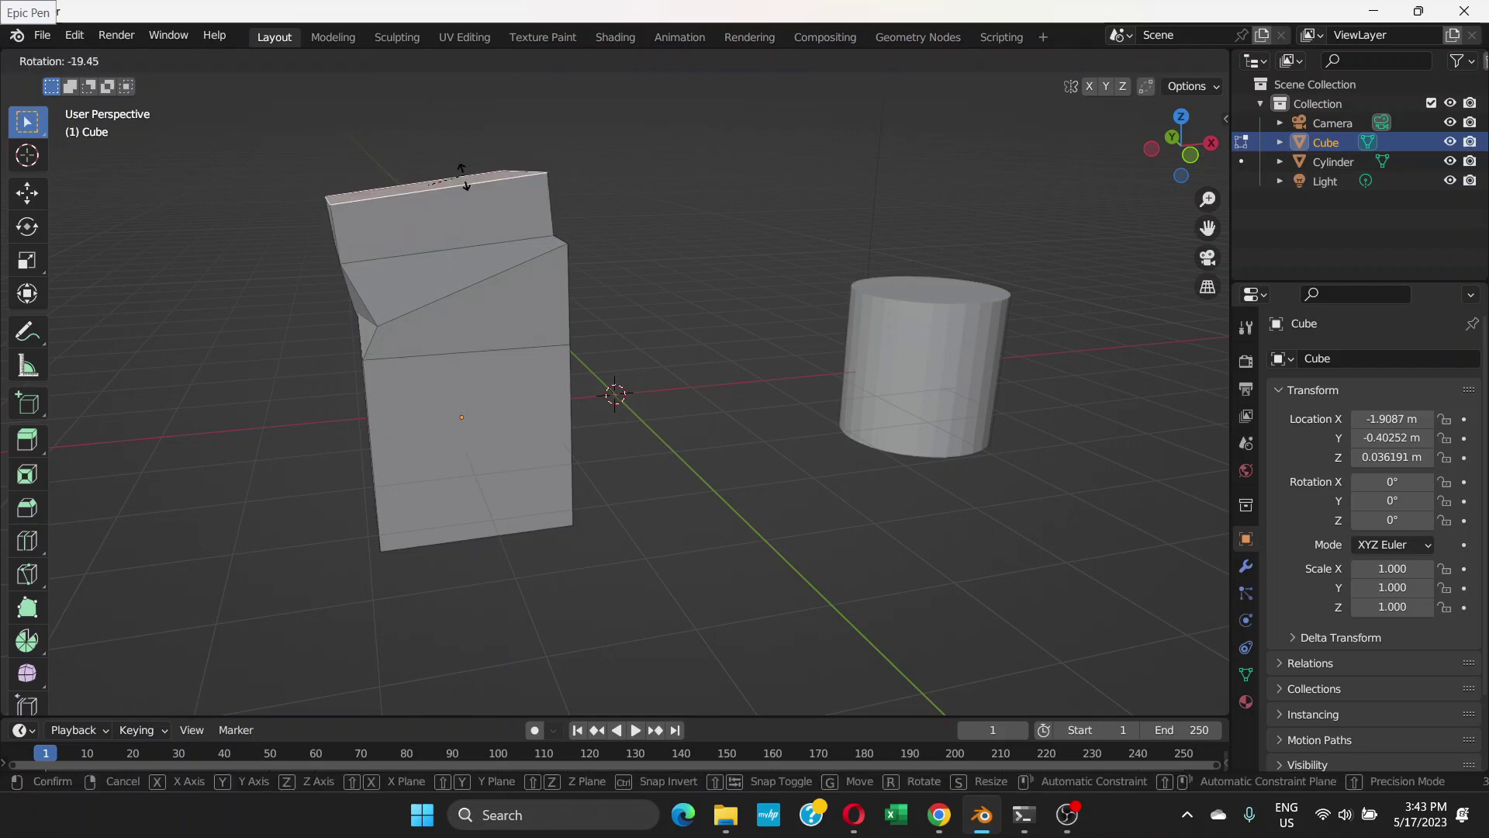
pyautogui.click(475, 155)
# Extrude the sloped top face twice more and rotate the last face partly back toward level.
pyautogui.press('e')
pyautogui.click(468, 150)
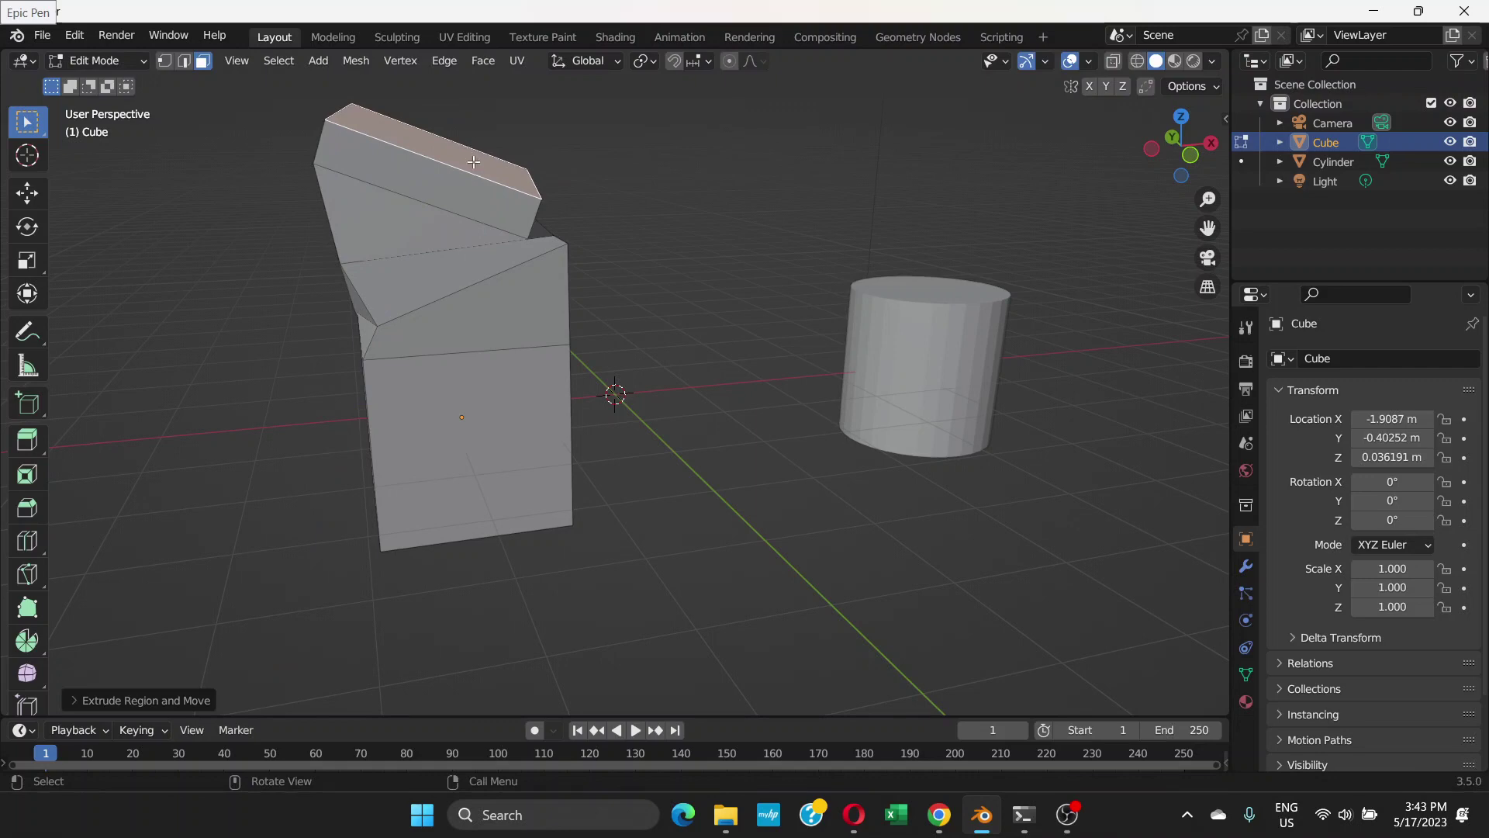
pyautogui.press('e')
pyautogui.rightClick(484, 135)
pyautogui.press('r')
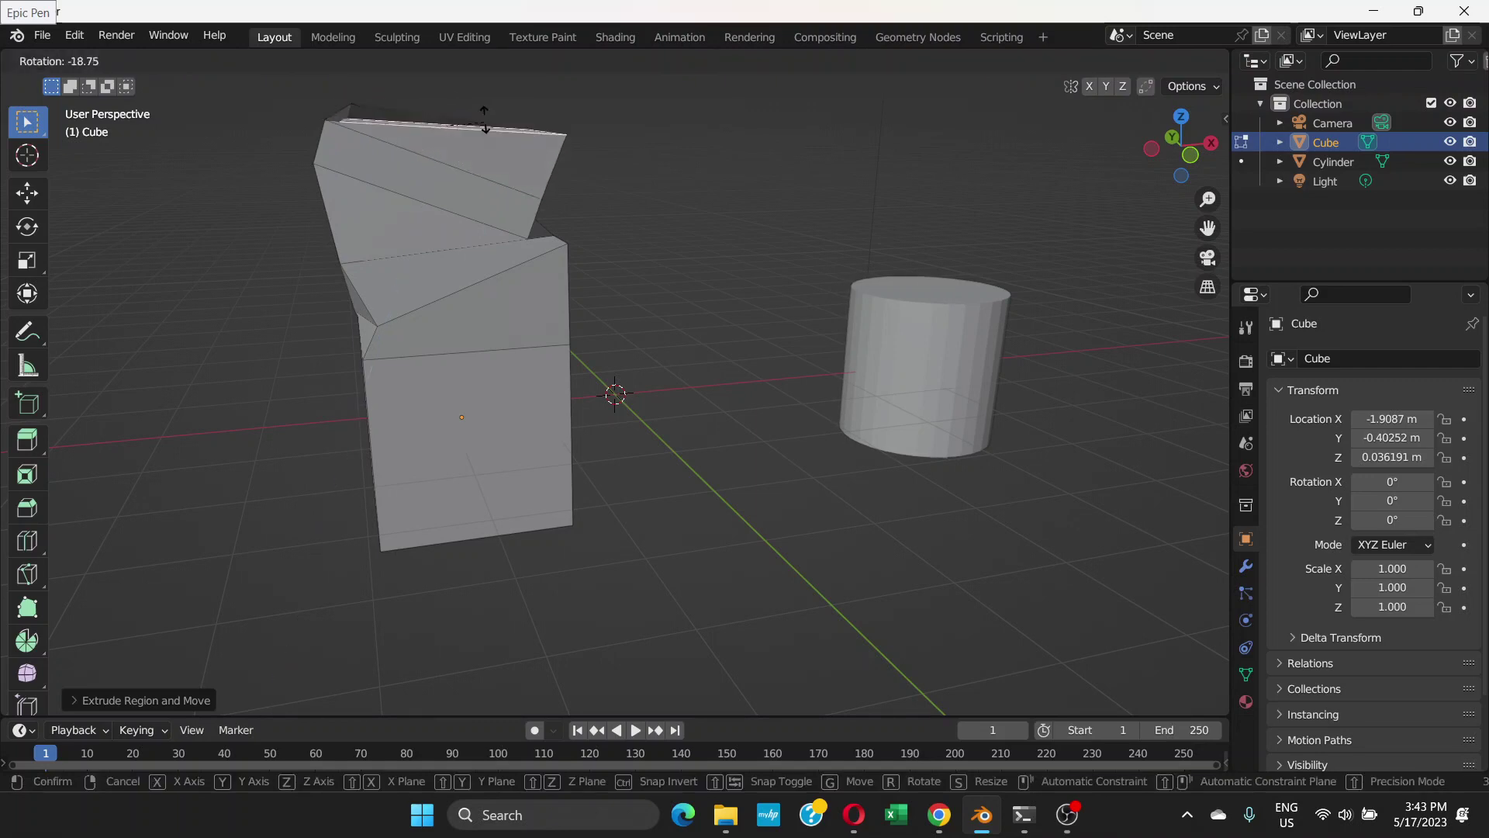
pyautogui.click(494, 140)
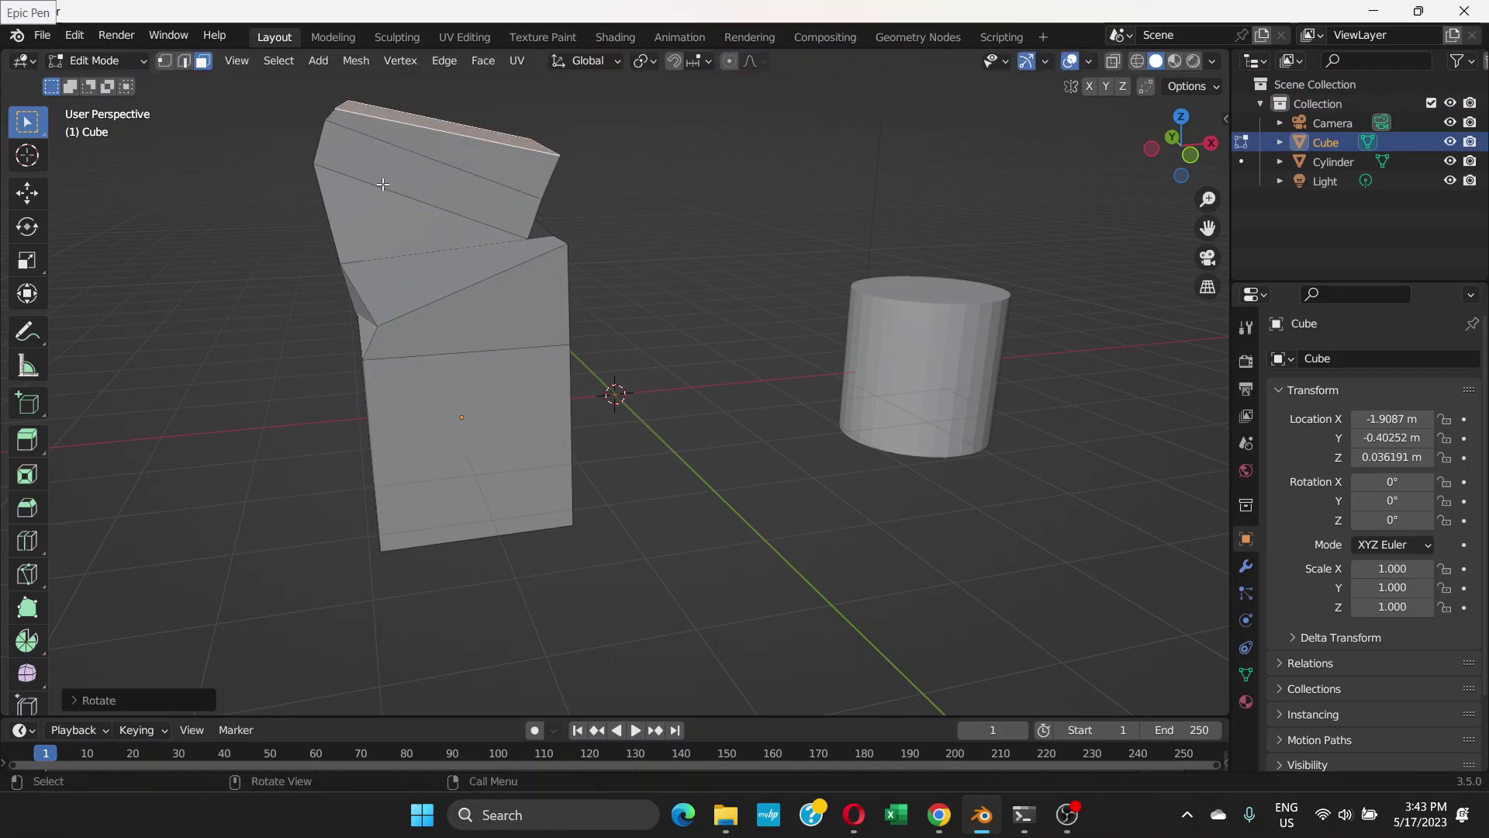
# Return the reshaped cube to Object Mode, keeping the whole object in view.
pyautogui.click(143, 61)
pyautogui.click(101, 77)
pyautogui.moveTo(457, 328); pyautogui.dragTo(1160, 316, button='middle')
pyautogui.moveTo(475, 256); pyautogui.dragTo(713, 234, button='middle')
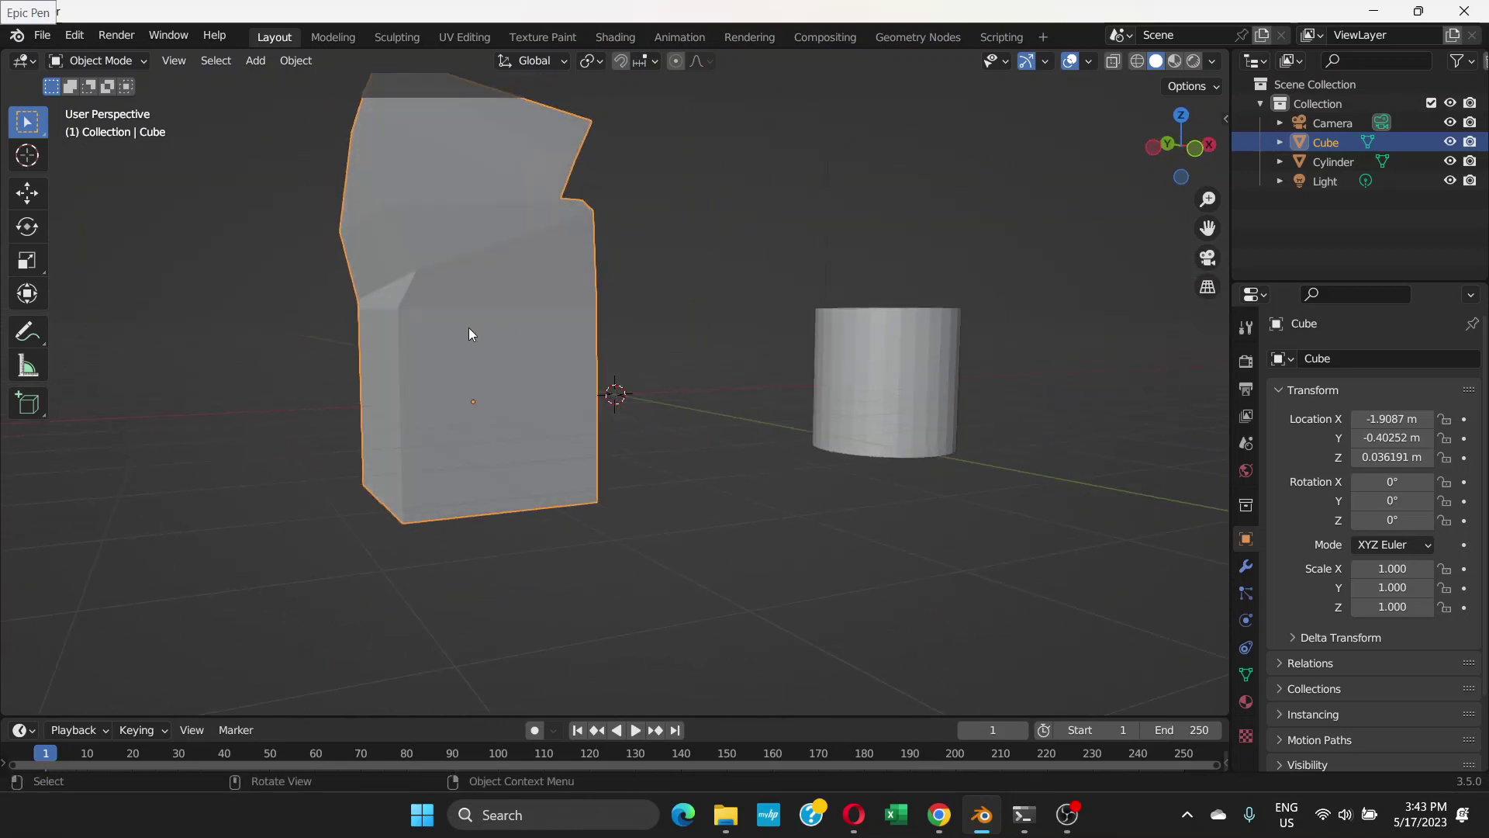
pyautogui.scroll(-3, 471, 292)
pyautogui.scroll(2, 561, 338)
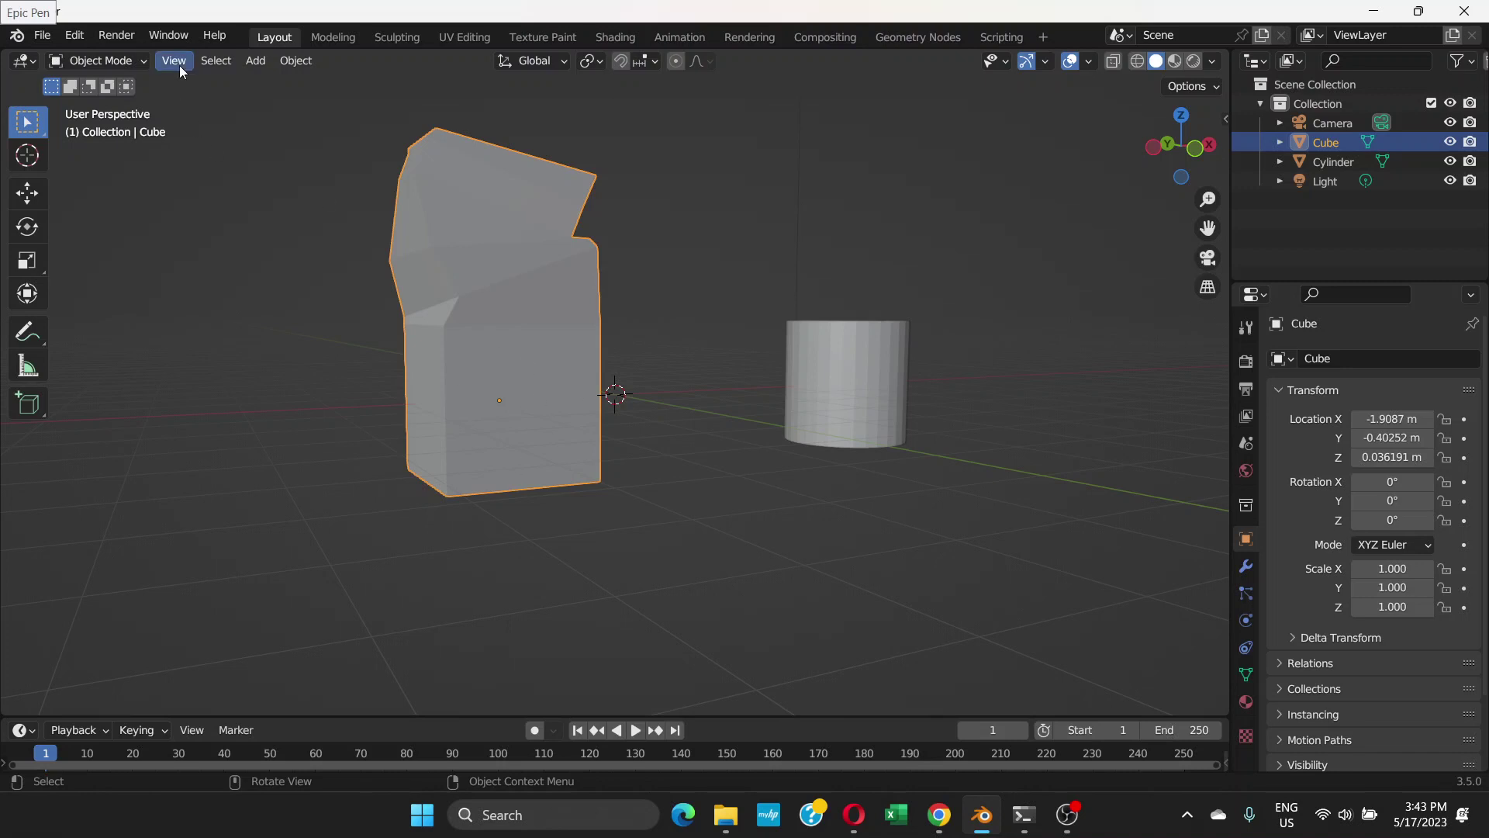
# Set the cube's origin with Origin to Center of Mass (Surface) and check where it sits on the mesh.
pyautogui.click(309, 64)
pyautogui.moveTo(333, 102)
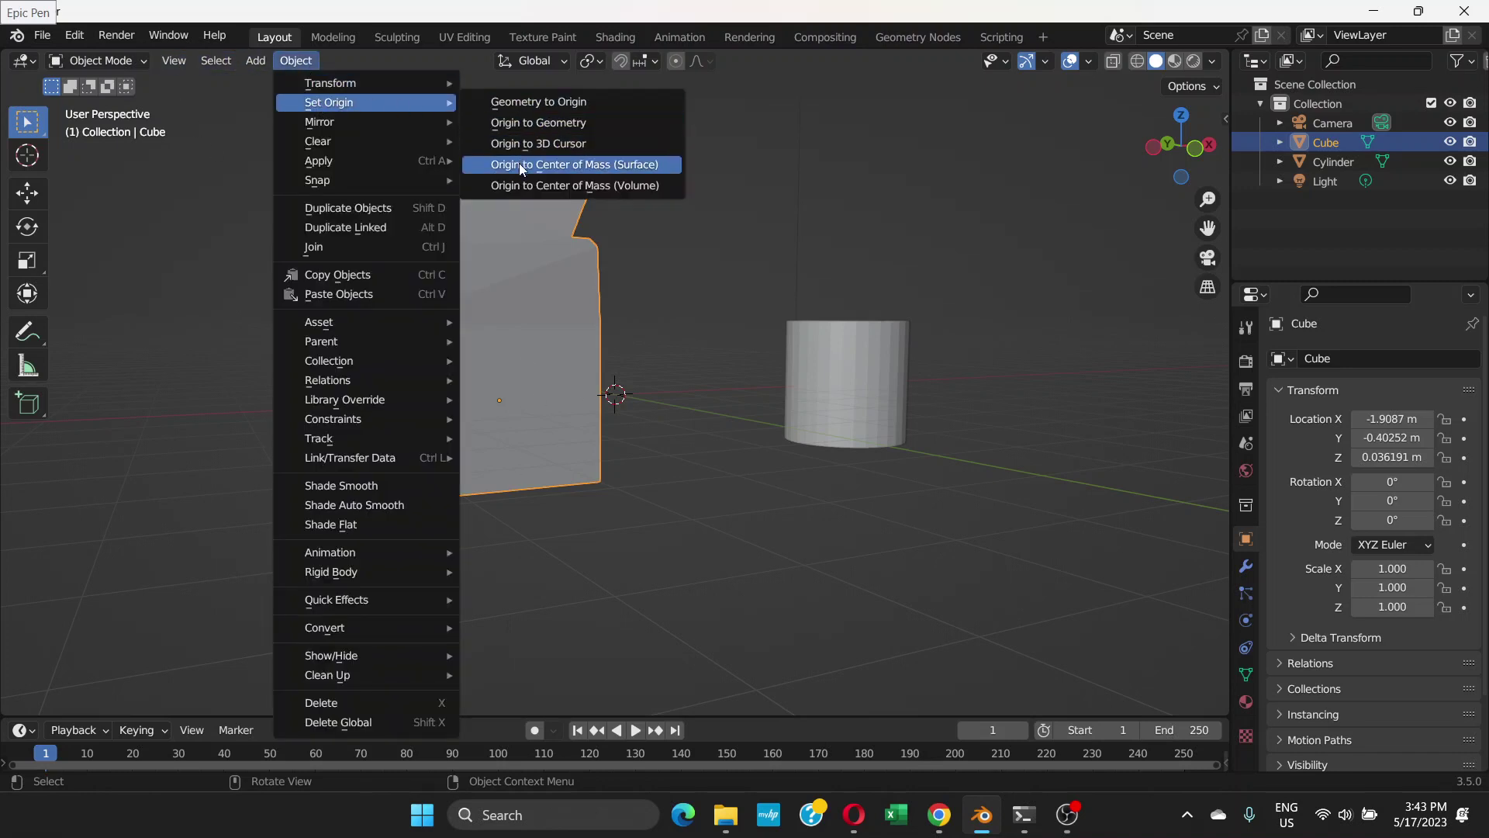
pyautogui.click(577, 166)
pyautogui.scroll(2, 482, 319)
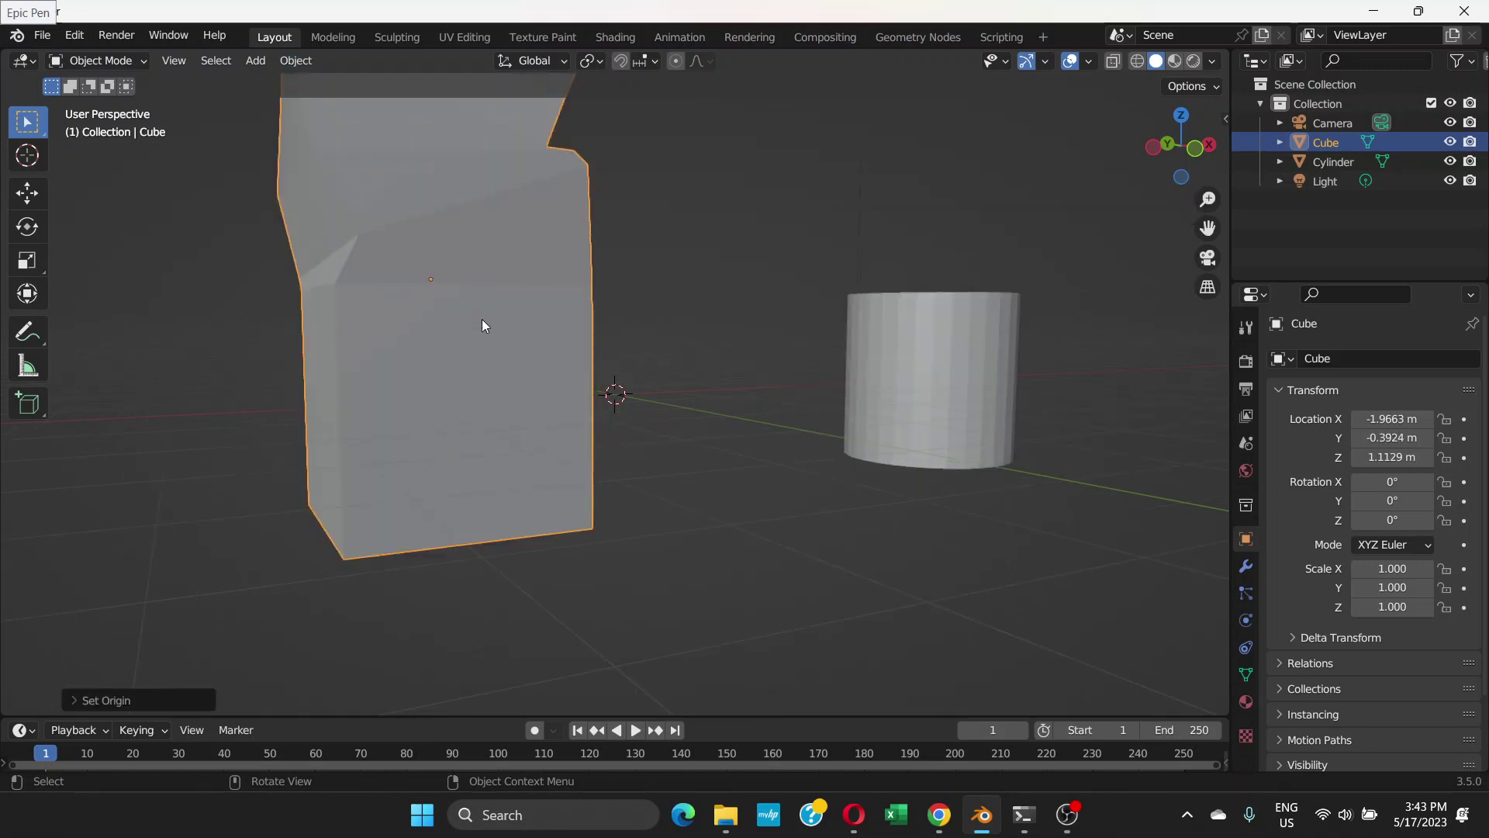
pyautogui.scroll(1, 411, 289)
pyautogui.scroll(-1, 400, 295)
pyautogui.scroll(1, 402, 298)
pyautogui.scroll(-1, 388, 250)
pyautogui.moveTo(397, 265); pyautogui.dragTo(353, 230, button='middle')
# Set the cube's origin with Origin to Center of Mass (Volume).
pyautogui.click(294, 62)
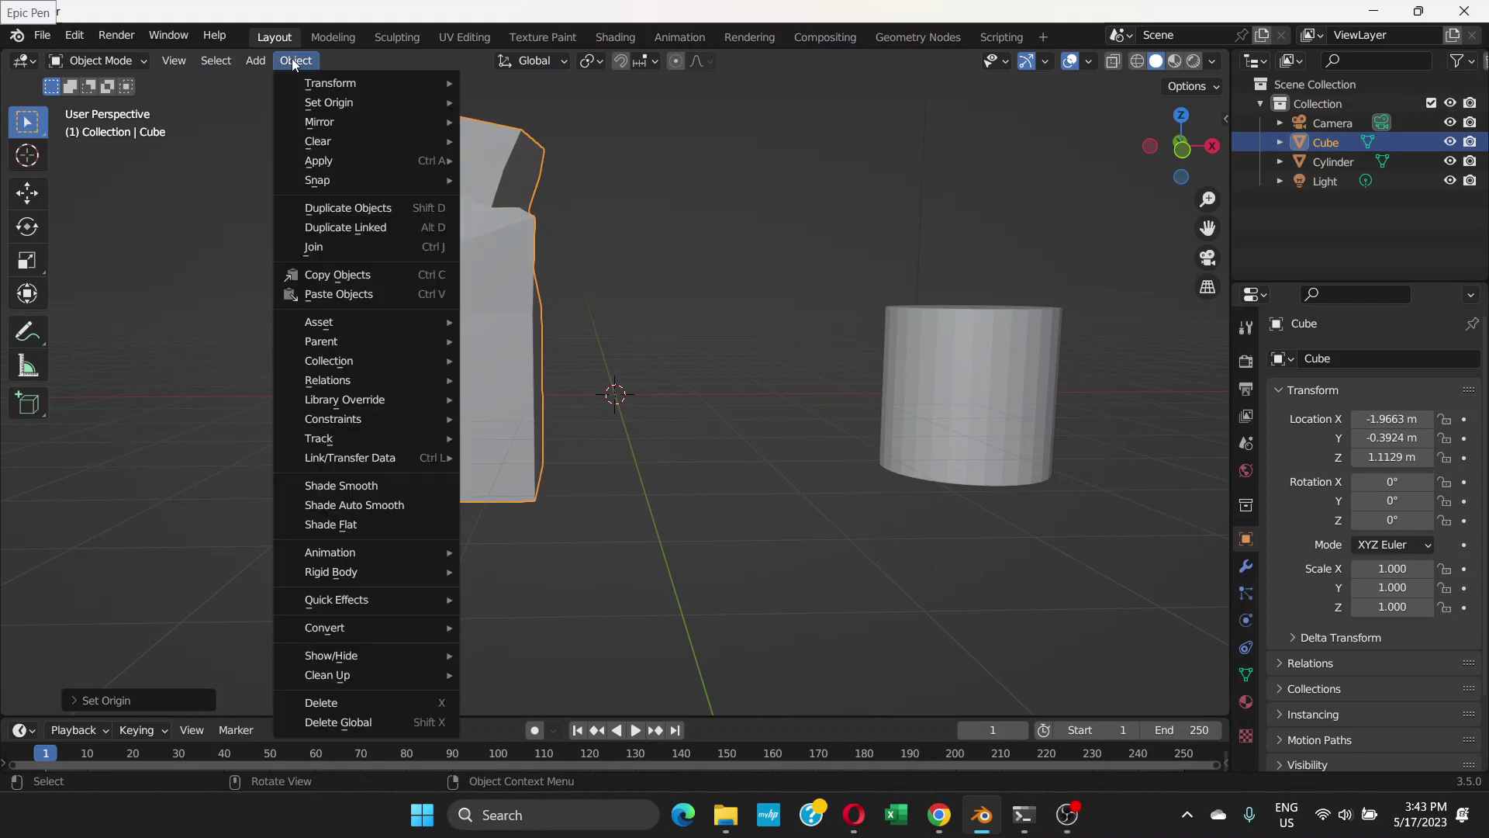
pyautogui.moveTo(373, 103)
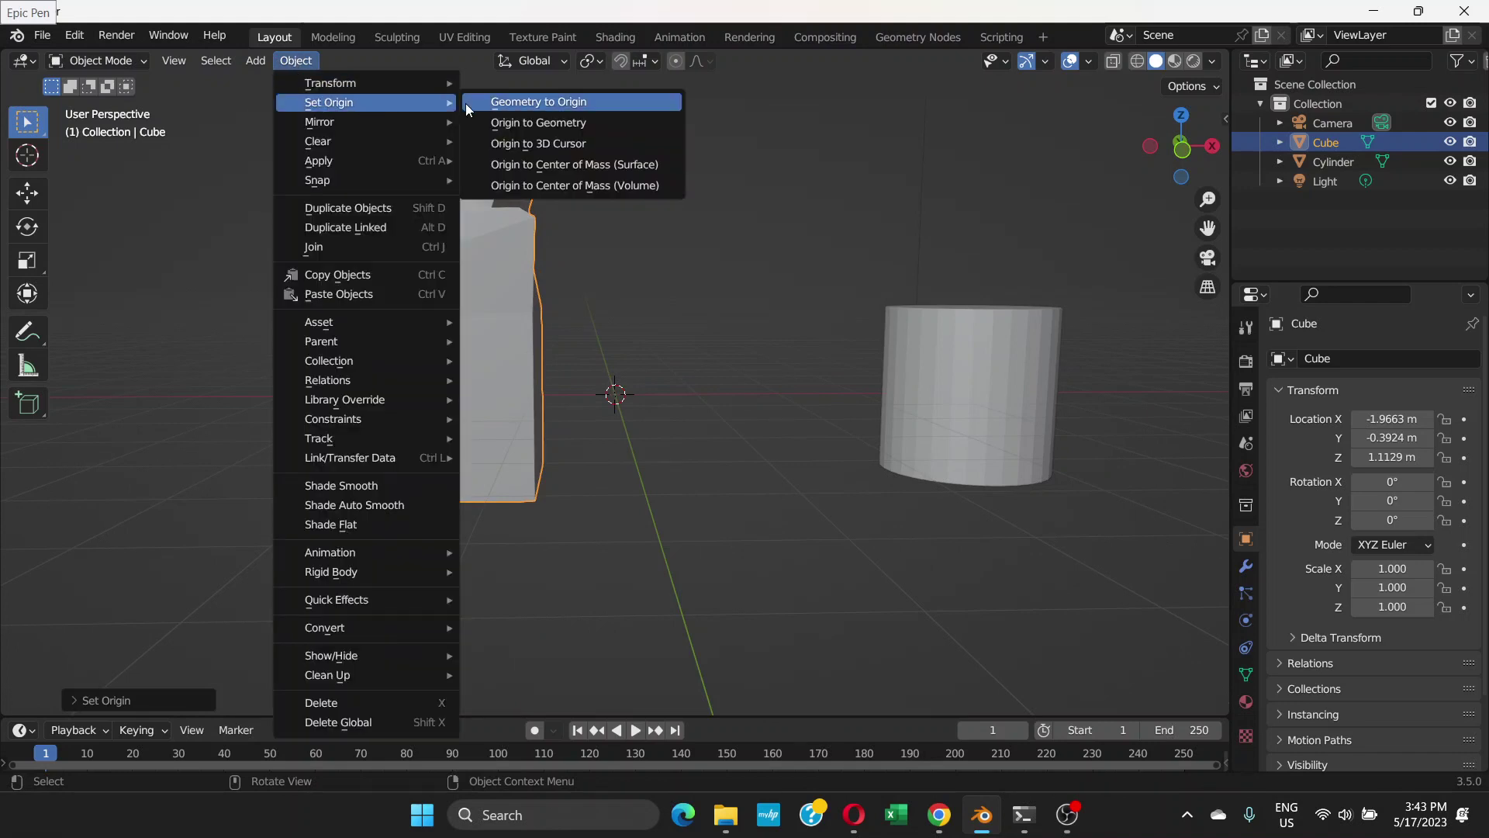
pyautogui.click(525, 185)
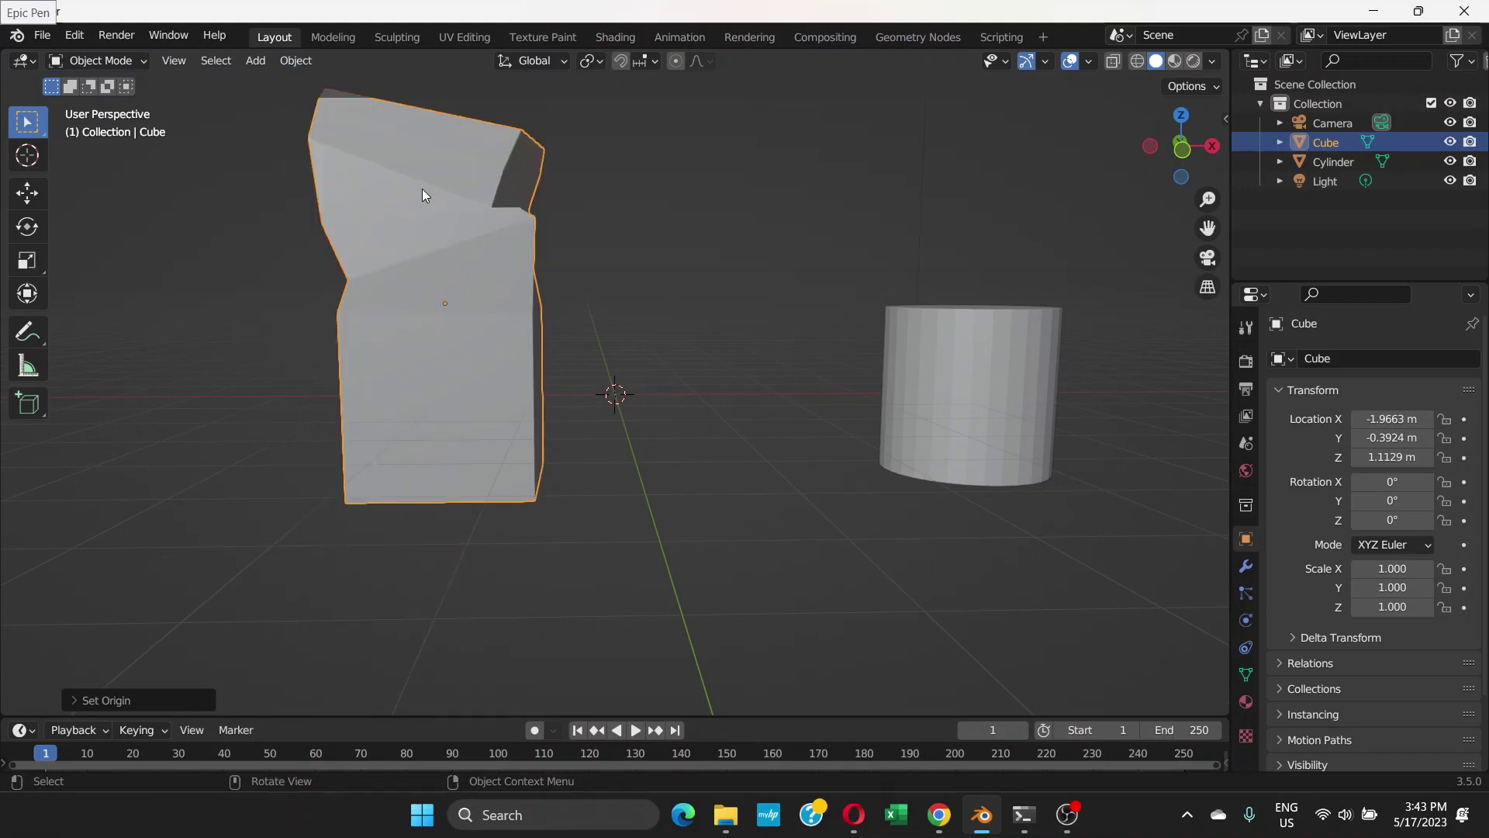
pyautogui.keyDown('shift'); pyautogui.moveTo(426, 208); pyautogui.dragTo(522, 185, button='middle'); pyautogui.keyUp('shift')
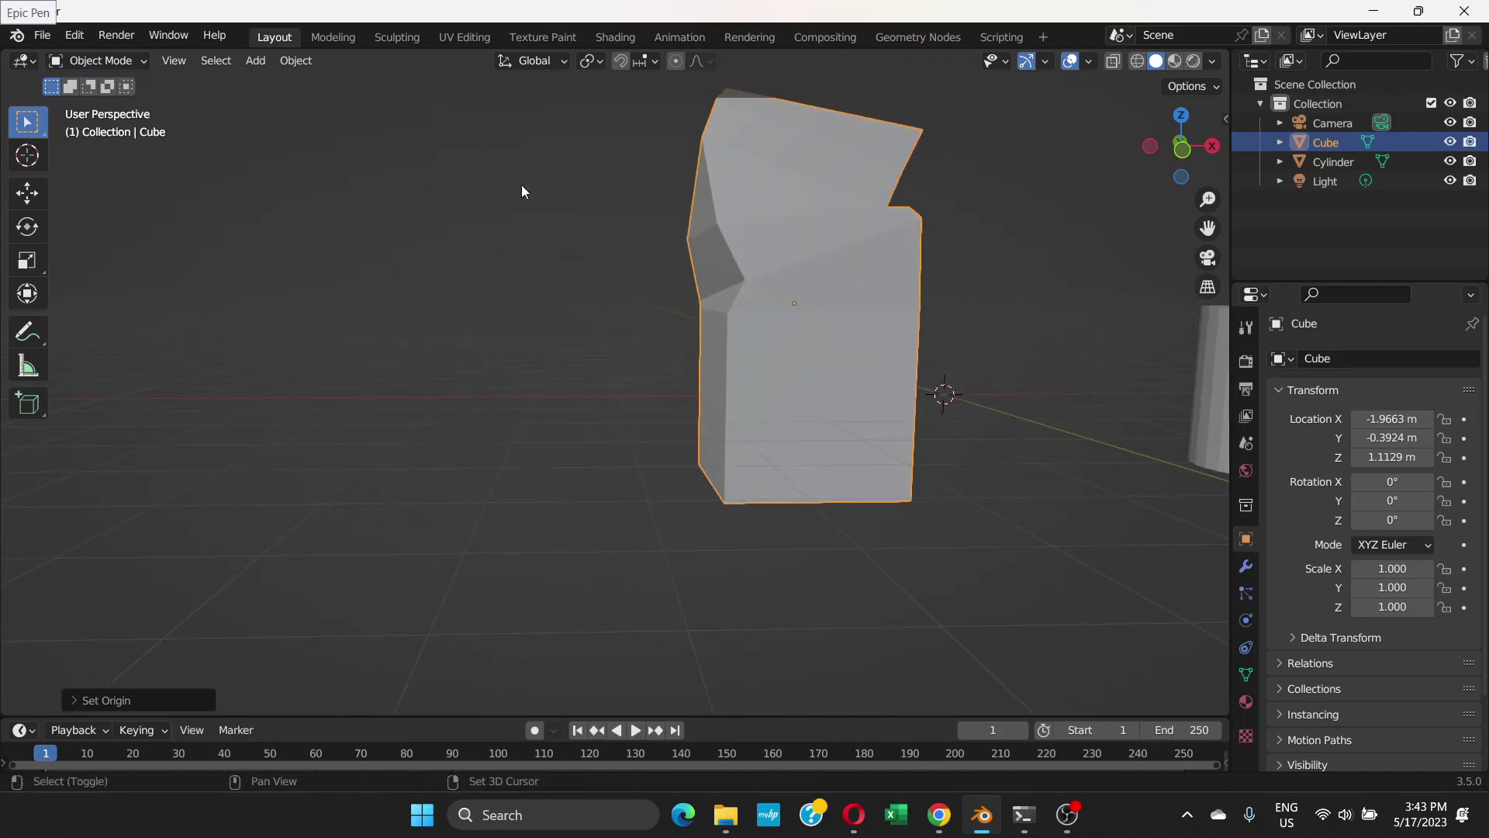
pyautogui.click(283, 62)
pyautogui.moveTo(395, 101)
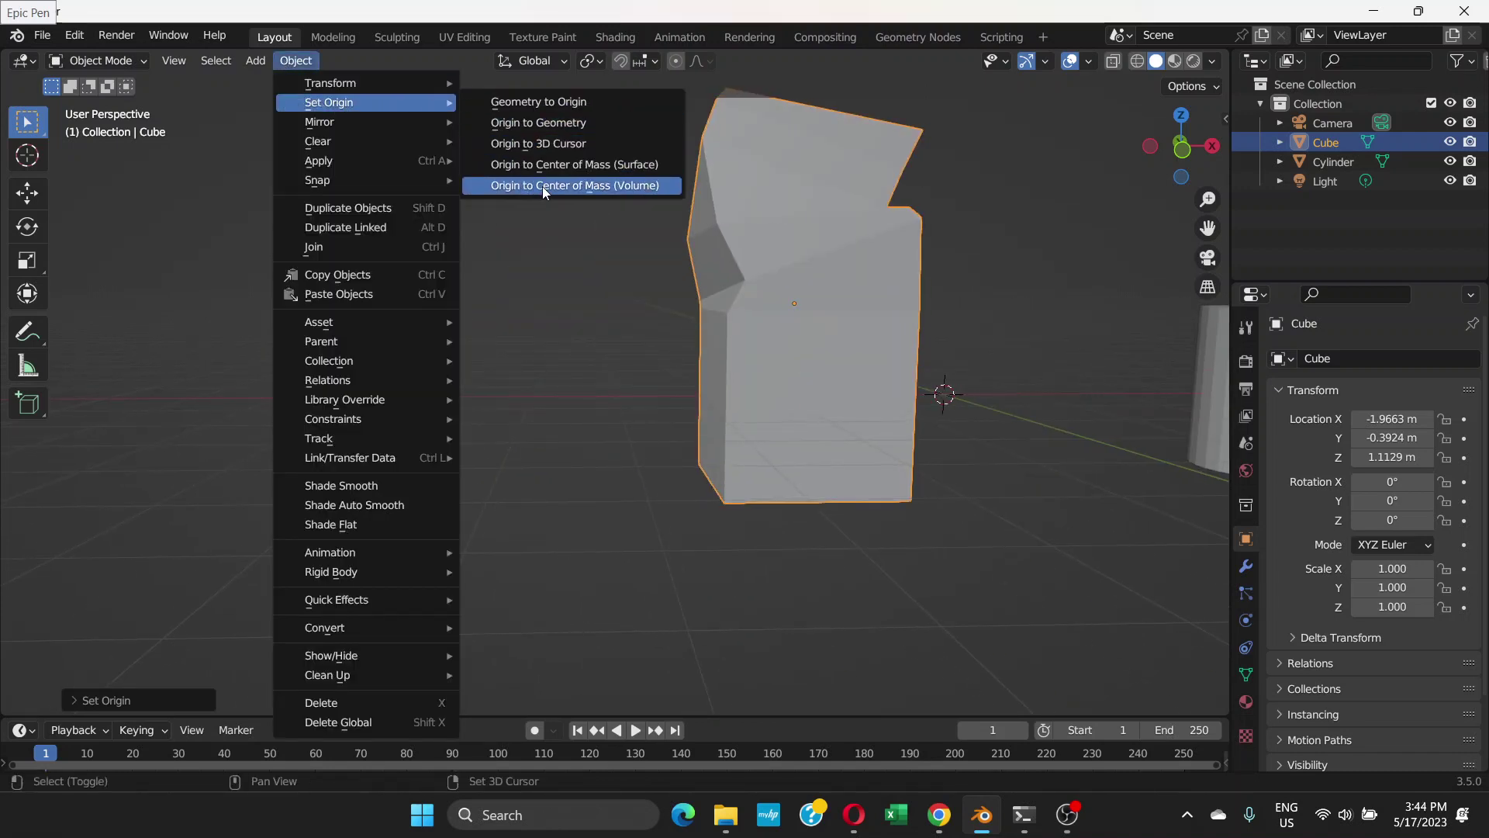
pyautogui.click(599, 185)
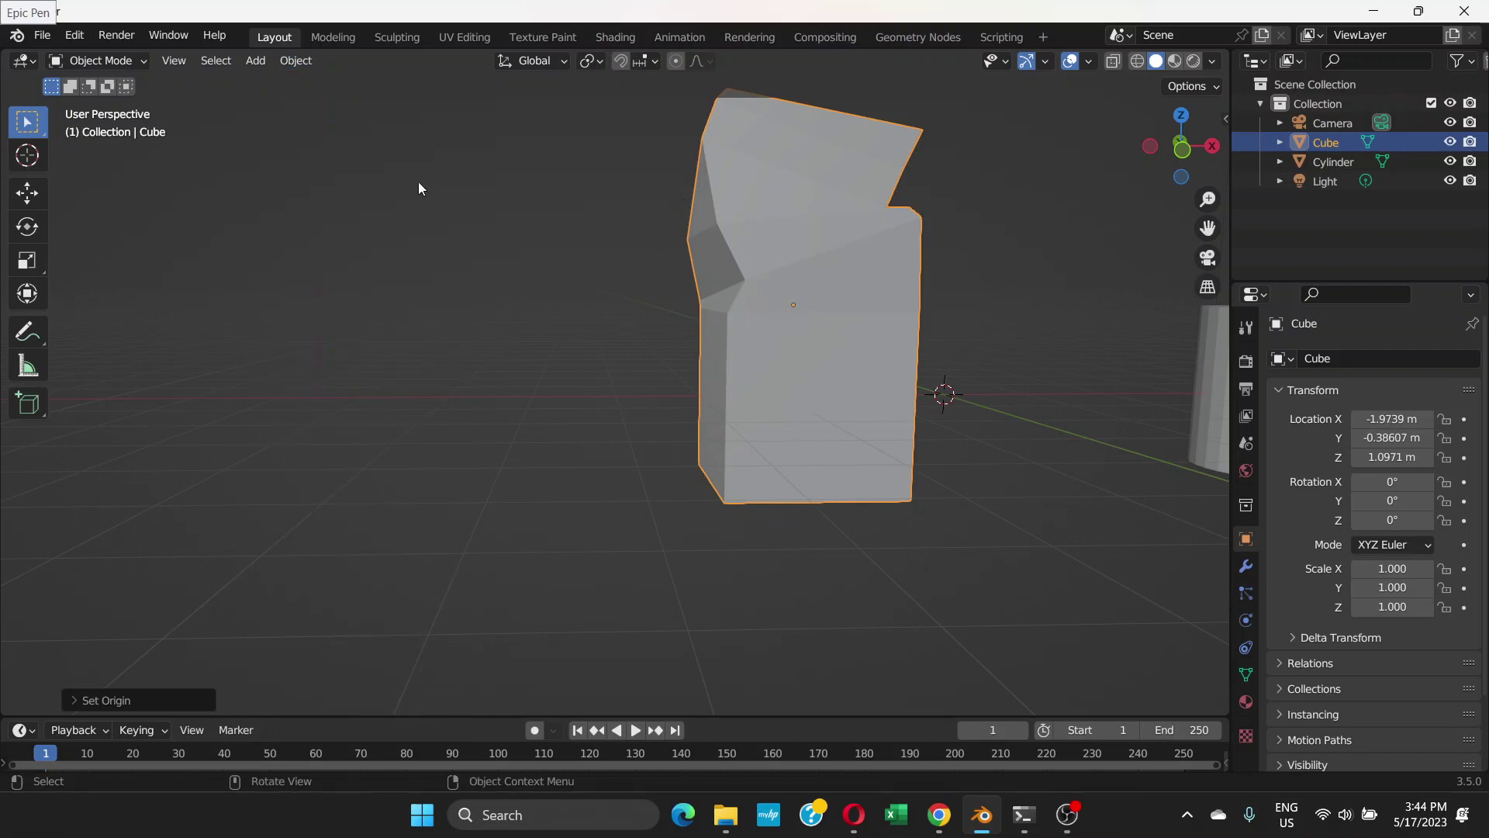
# Switch the cube's origin to Center of Mass (Surface) and back to Center of Mass (Volume) to compare both positions.
pyautogui.click(291, 59)
pyautogui.moveTo(346, 104)
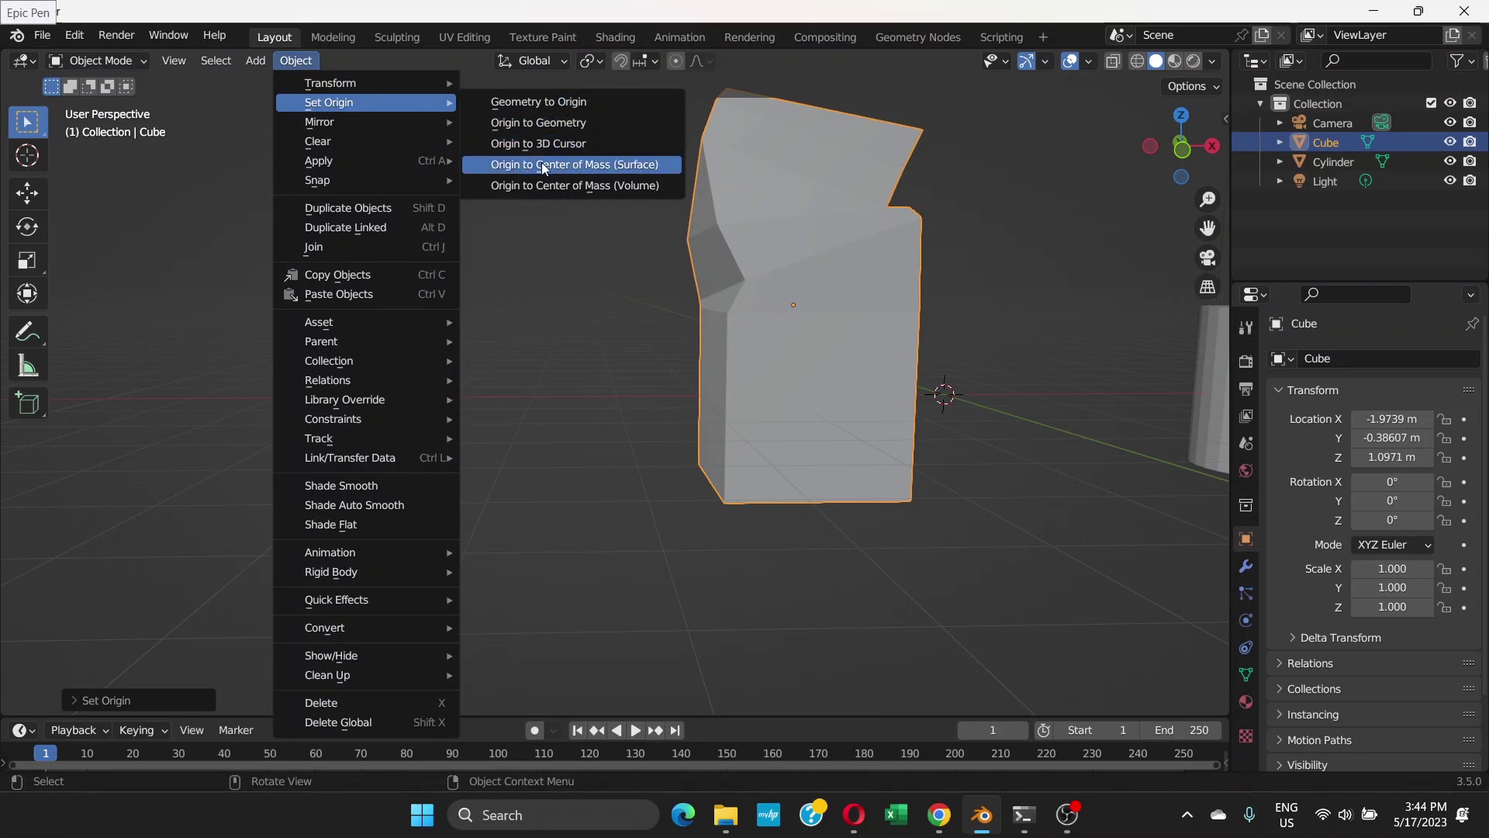
pyautogui.click(621, 163)
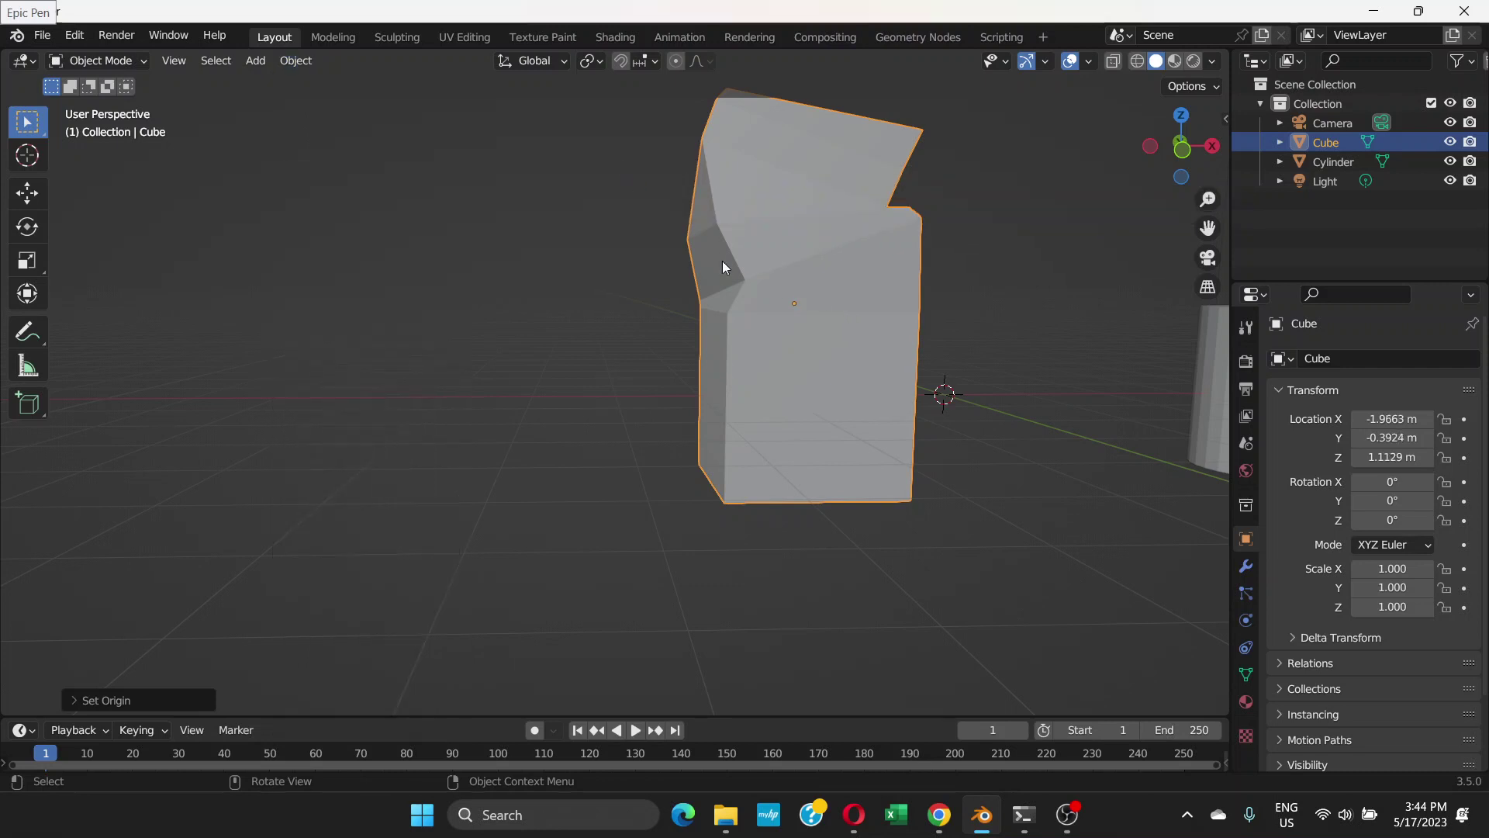
pyautogui.click(296, 61)
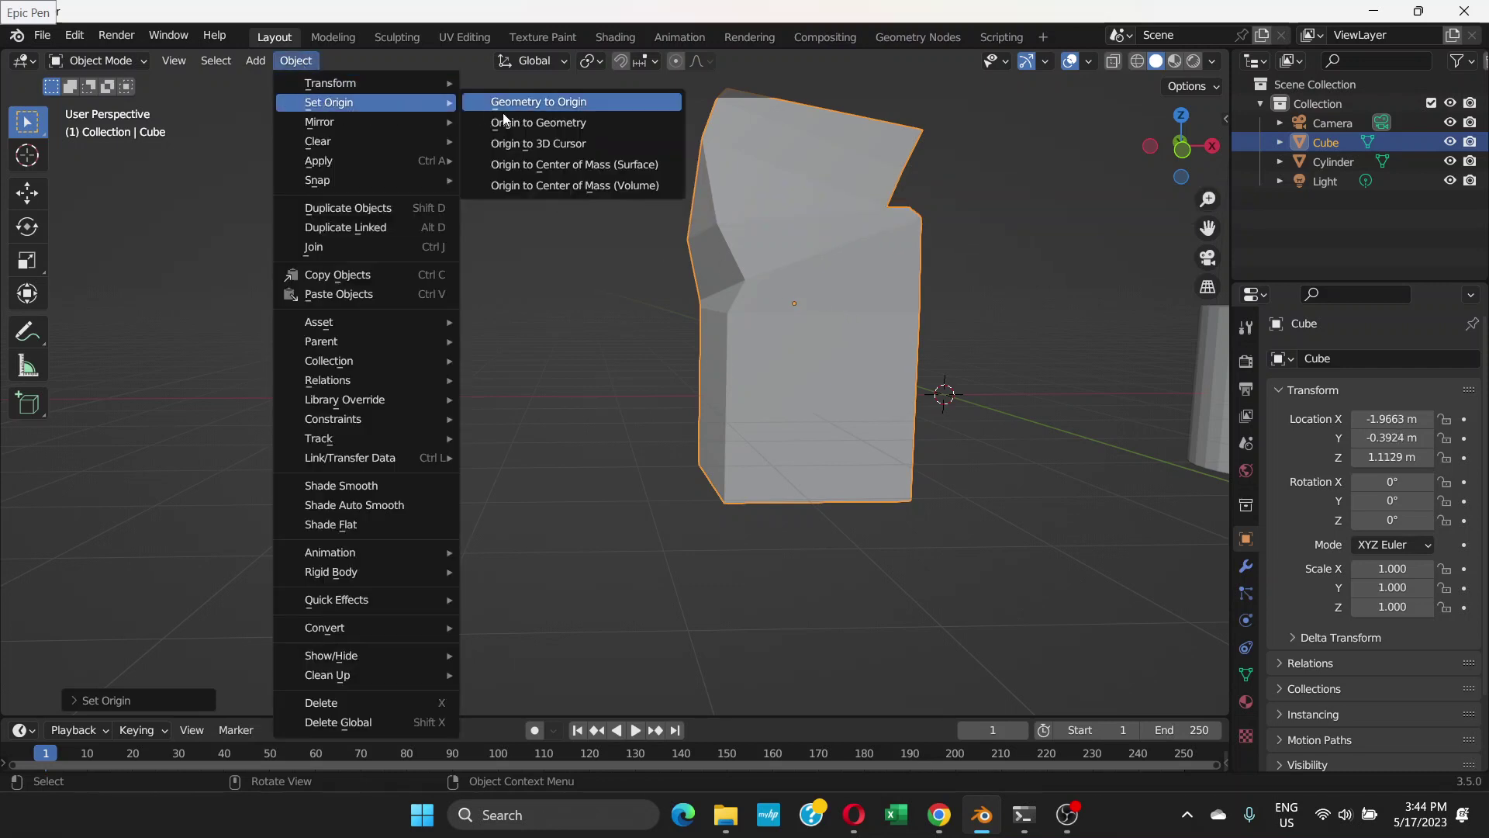
pyautogui.click(627, 189)
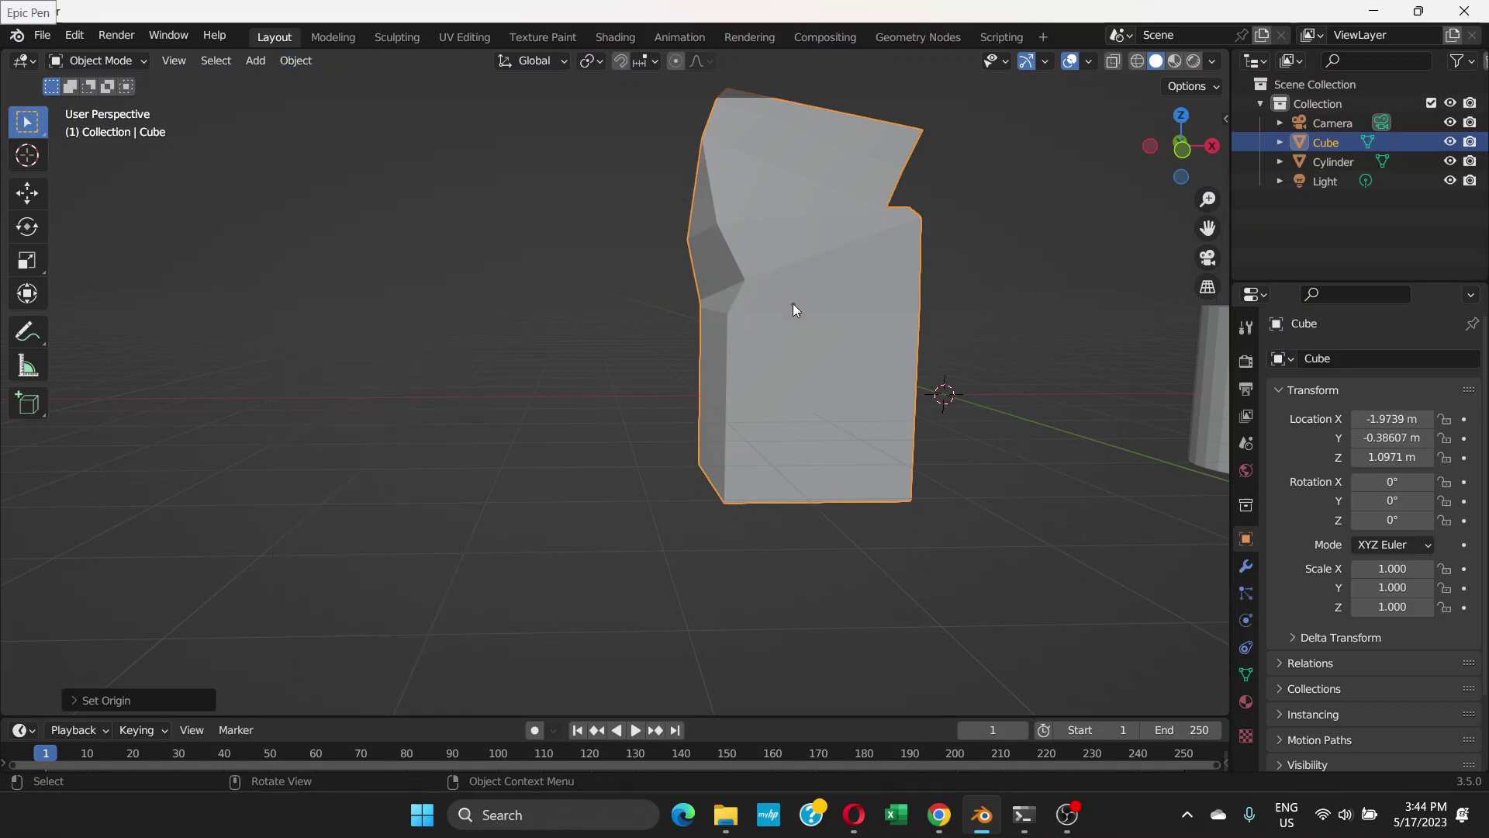
# Examine the cube's center-of-mass origin from several angles and distances, and review the Set Origin options.
pyautogui.moveTo(797, 300); pyautogui.dragTo(612, 322, button='middle')
pyautogui.click(310, 68)
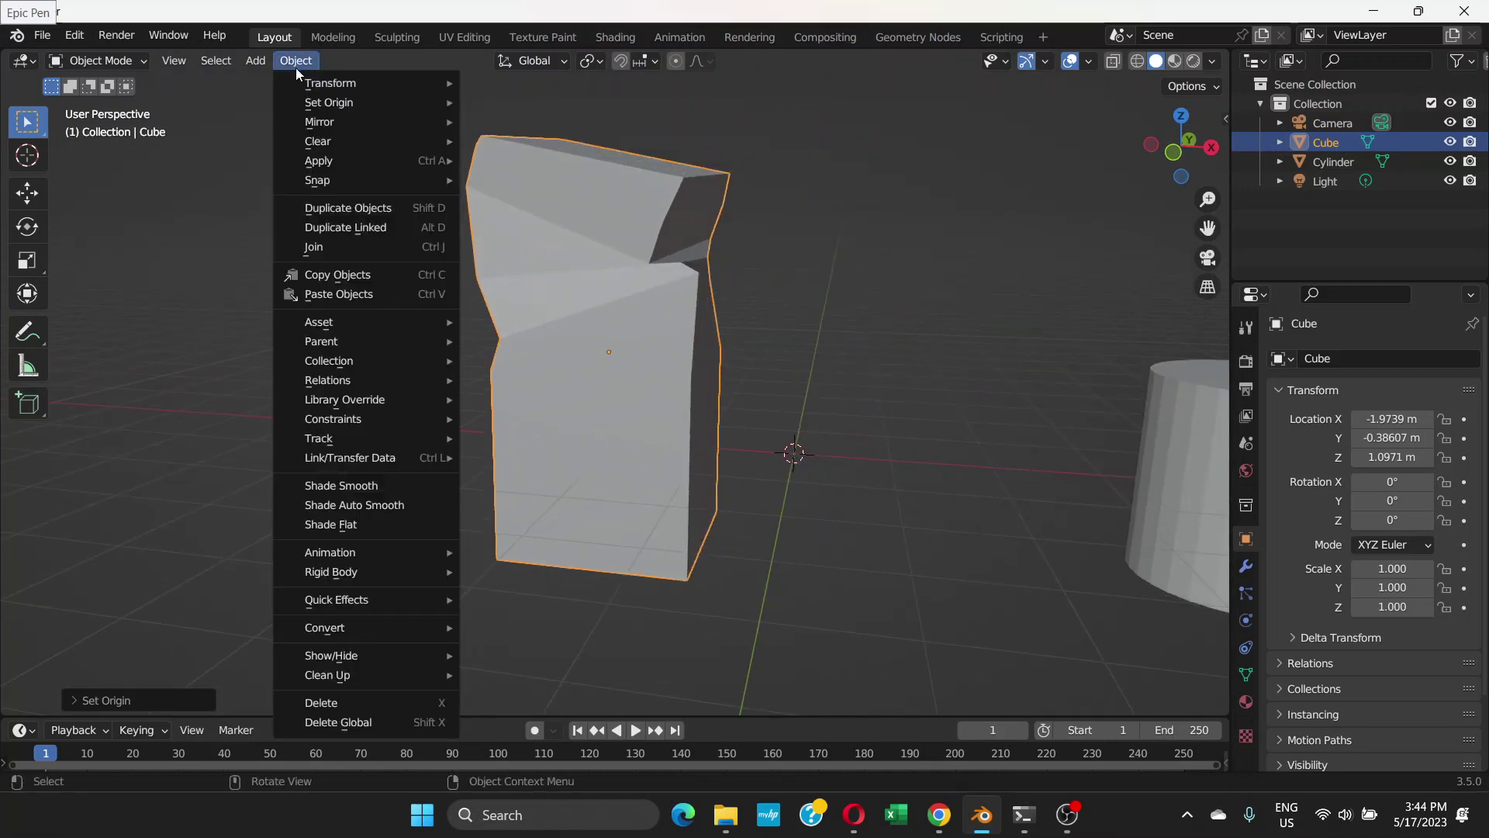
pyautogui.moveTo(417, 104)
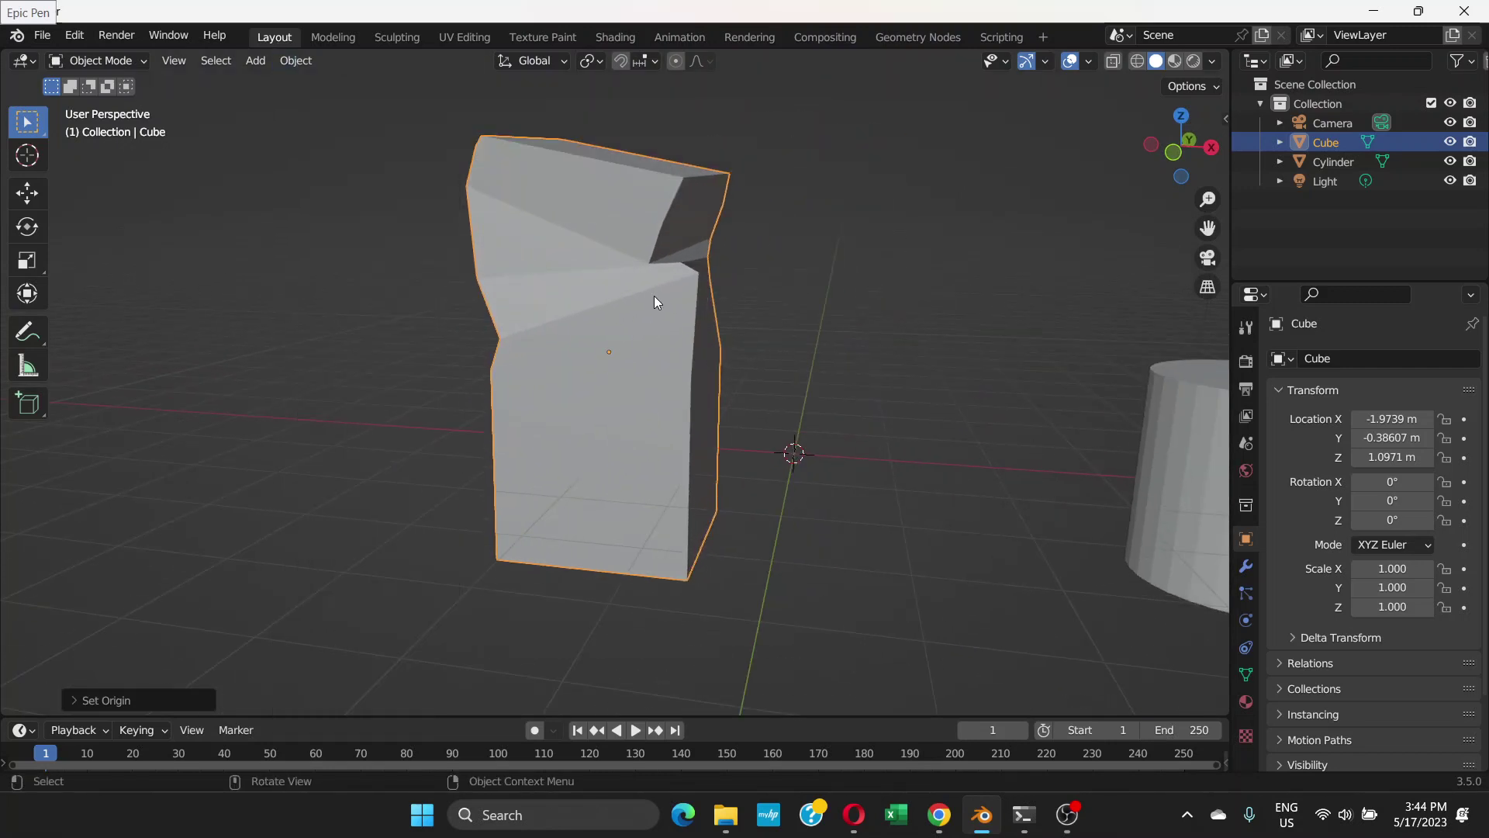
pyautogui.moveTo(654, 296); pyautogui.dragTo(683, 397, button='middle')
pyautogui.scroll(5, 668, 375)
pyautogui.scroll(-4, 771, 368)
pyautogui.scroll(2, 683, 398)
pyautogui.scroll(2, 681, 399)
pyautogui.scroll(-1, 682, 398)
pyautogui.click(294, 61)
pyautogui.moveTo(317, 104)
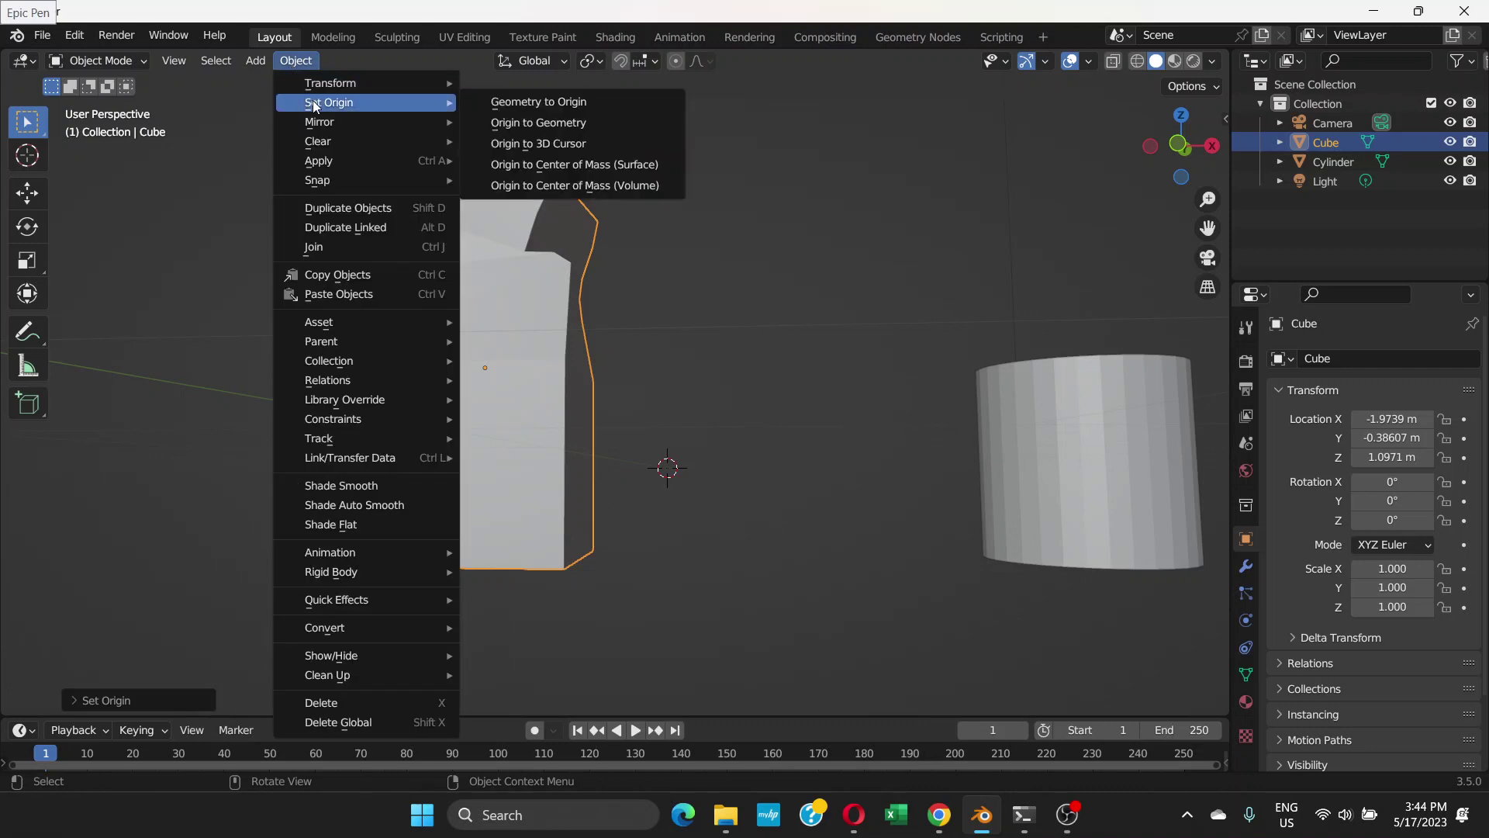
pyautogui.click(470, 106)
pyautogui.scroll(1, 764, 392)
pyautogui.scroll(-4, 757, 397)
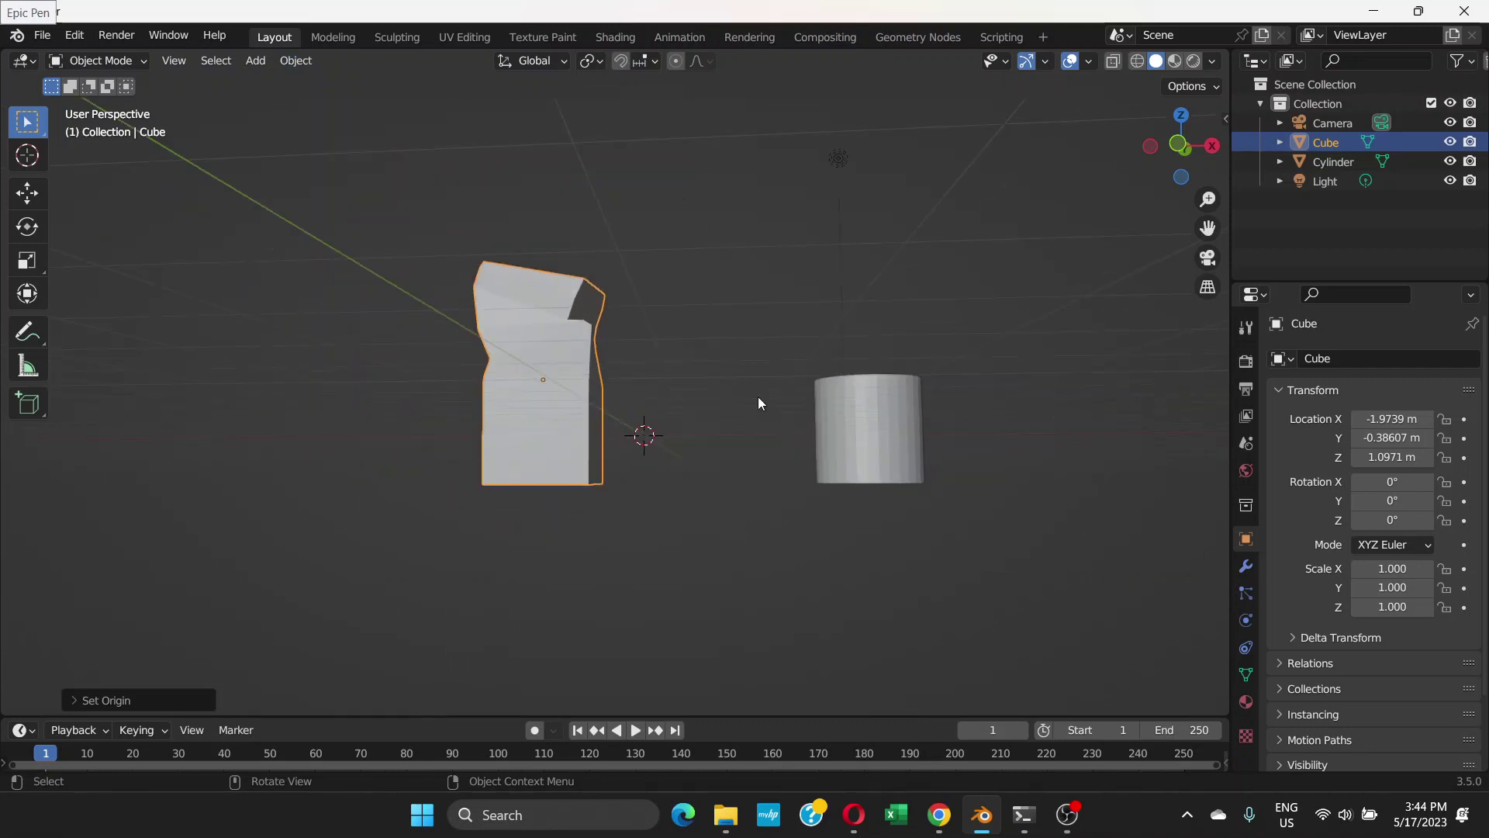
pyautogui.scroll(3, 757, 397)
pyautogui.moveTo(756, 440); pyautogui.dragTo(783, 440, button='middle')
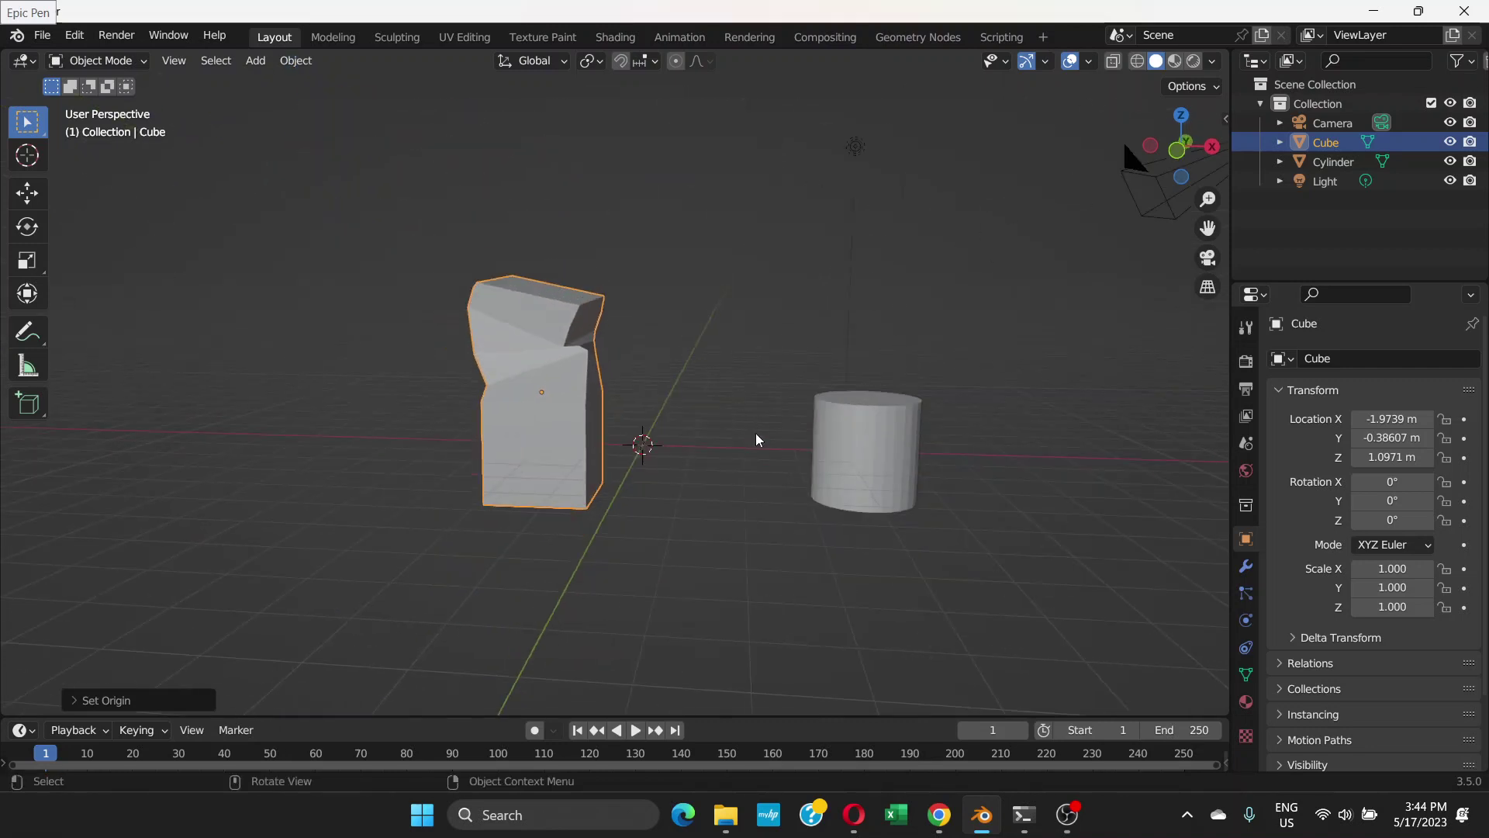
# Select the cylinder and try rotating it freely about its origin in the perspective view.
pyautogui.click(876, 429)
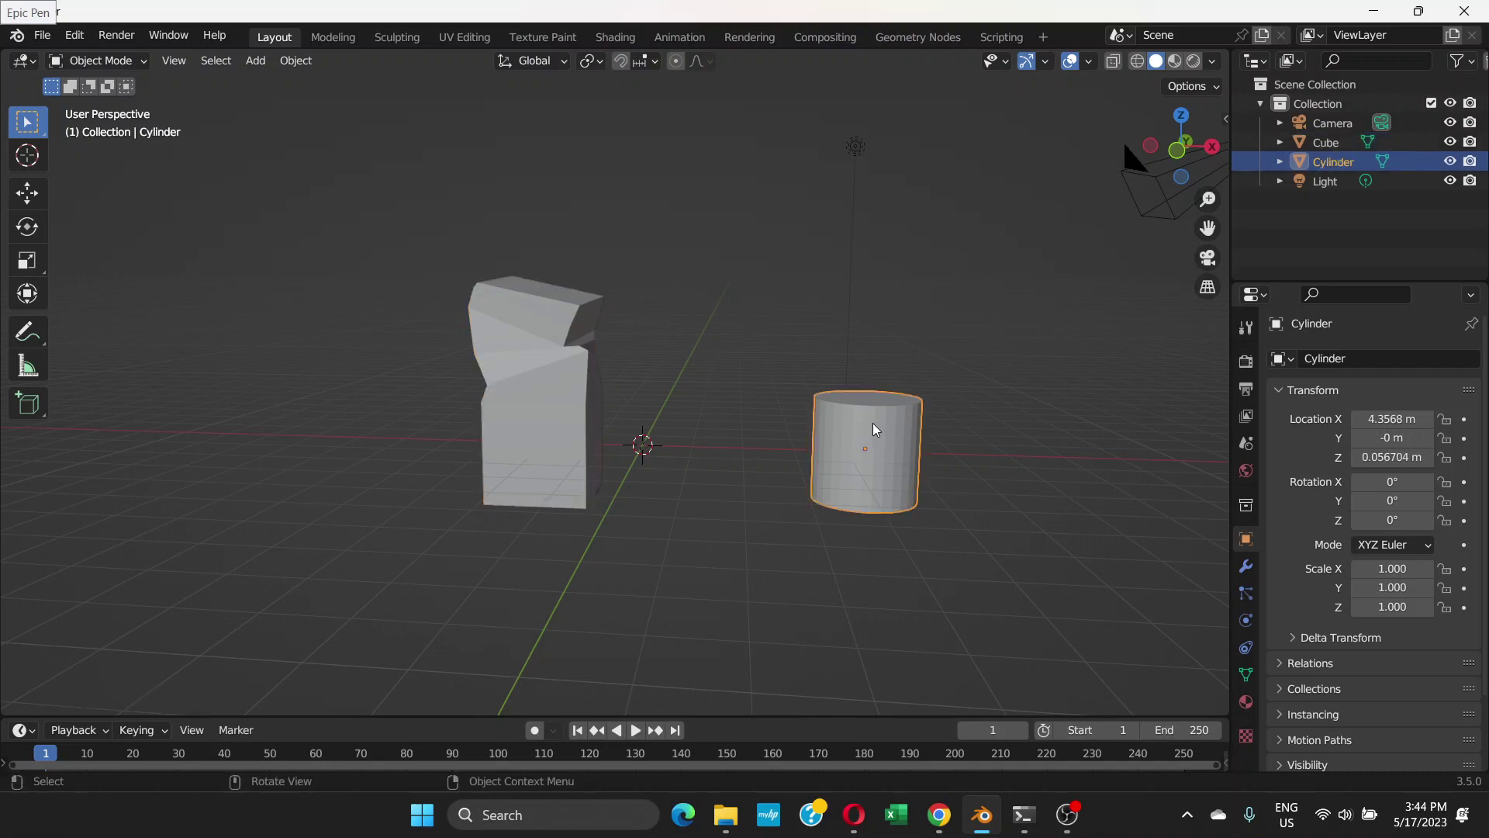
pyautogui.press('r')
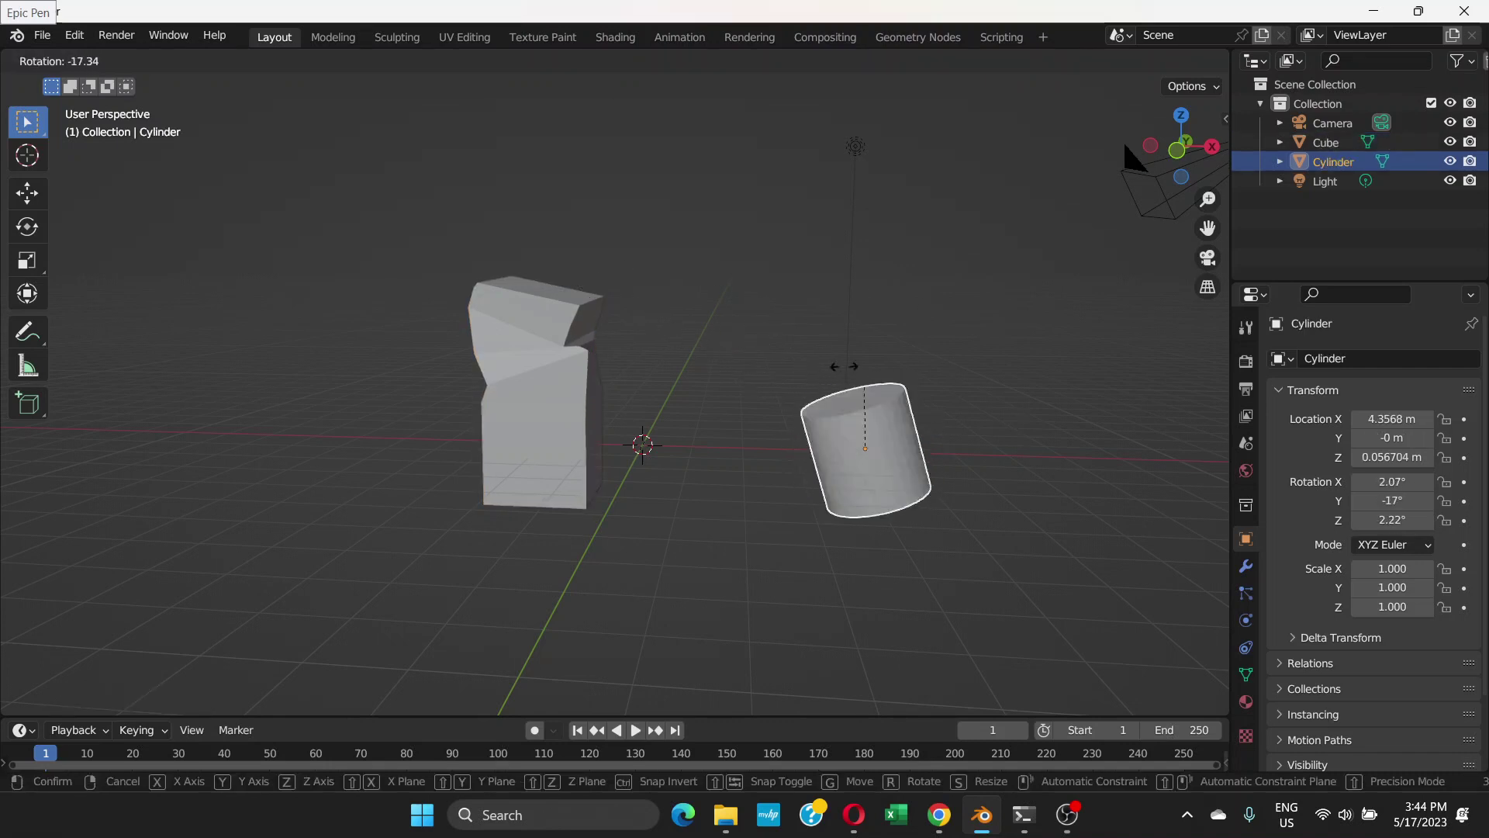
pyautogui.press('Escape')
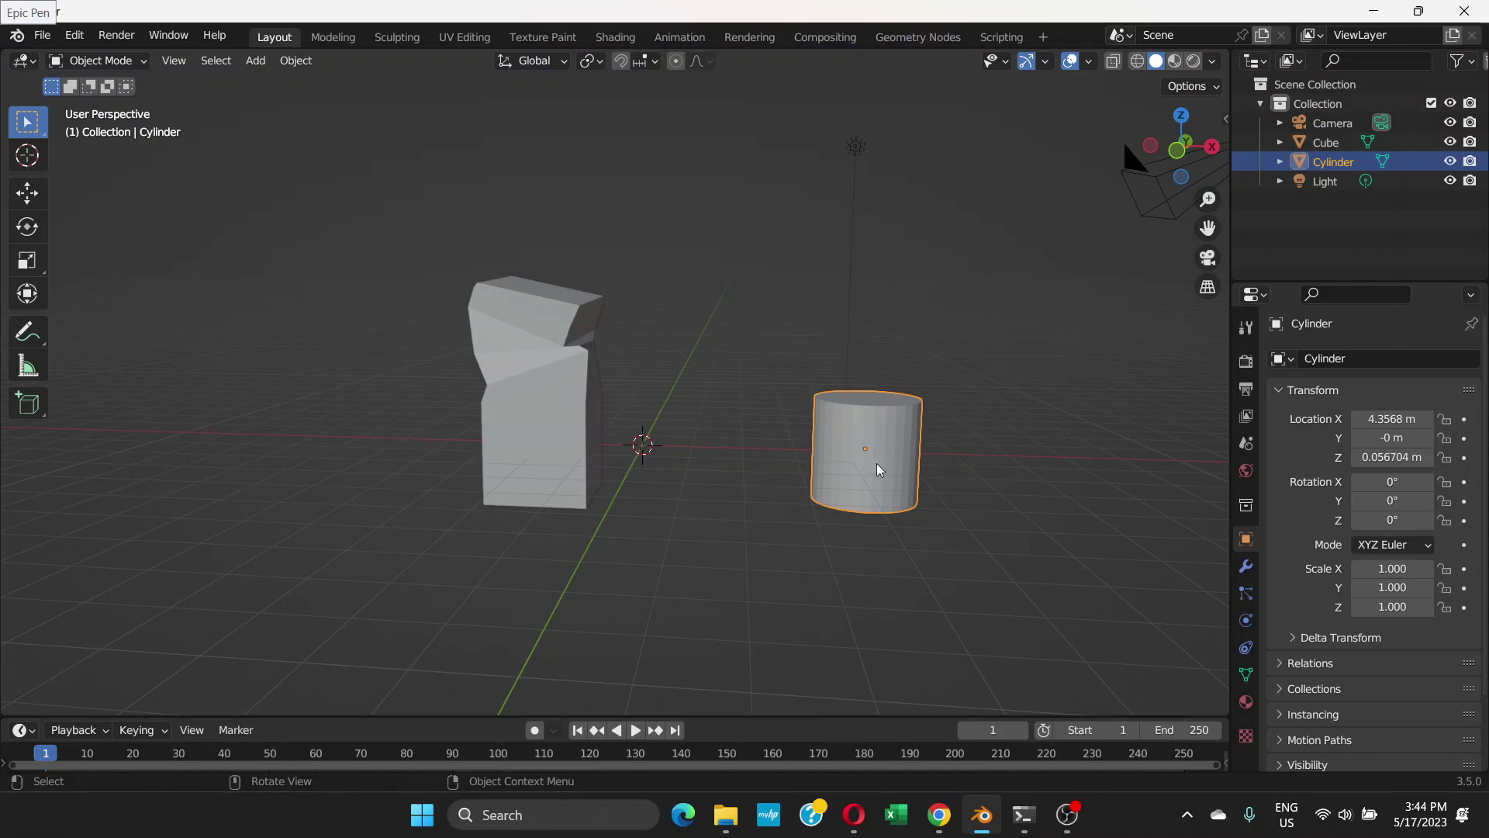
# Examine both objects in the front and right orthographic views, orbiting around them in fixed increments.
pyautogui.press('KP_1')
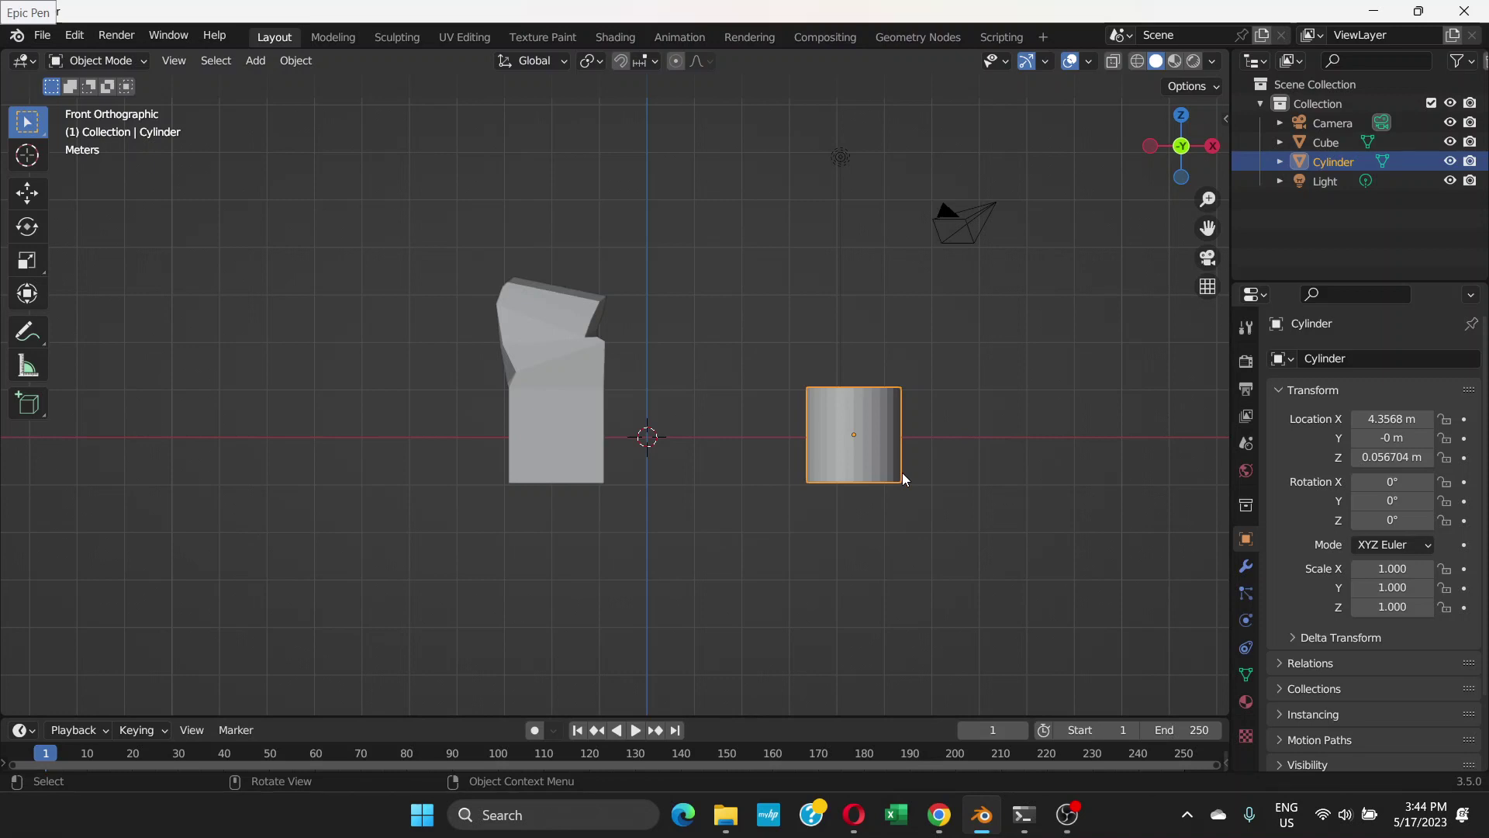
pyautogui.press('KP_3')
pyautogui.press('KP_4')
pyautogui.press('KP_4')
pyautogui.press('KP_4')
pyautogui.press('KP_4')
pyautogui.press('KP_4')
pyautogui.press('KP_4')
pyautogui.press('KP_6')
pyautogui.press('KP_6')
pyautogui.press('KP_6')
pyautogui.press('KP_6')
pyautogui.press('KP_6')
pyautogui.press('KP_3')
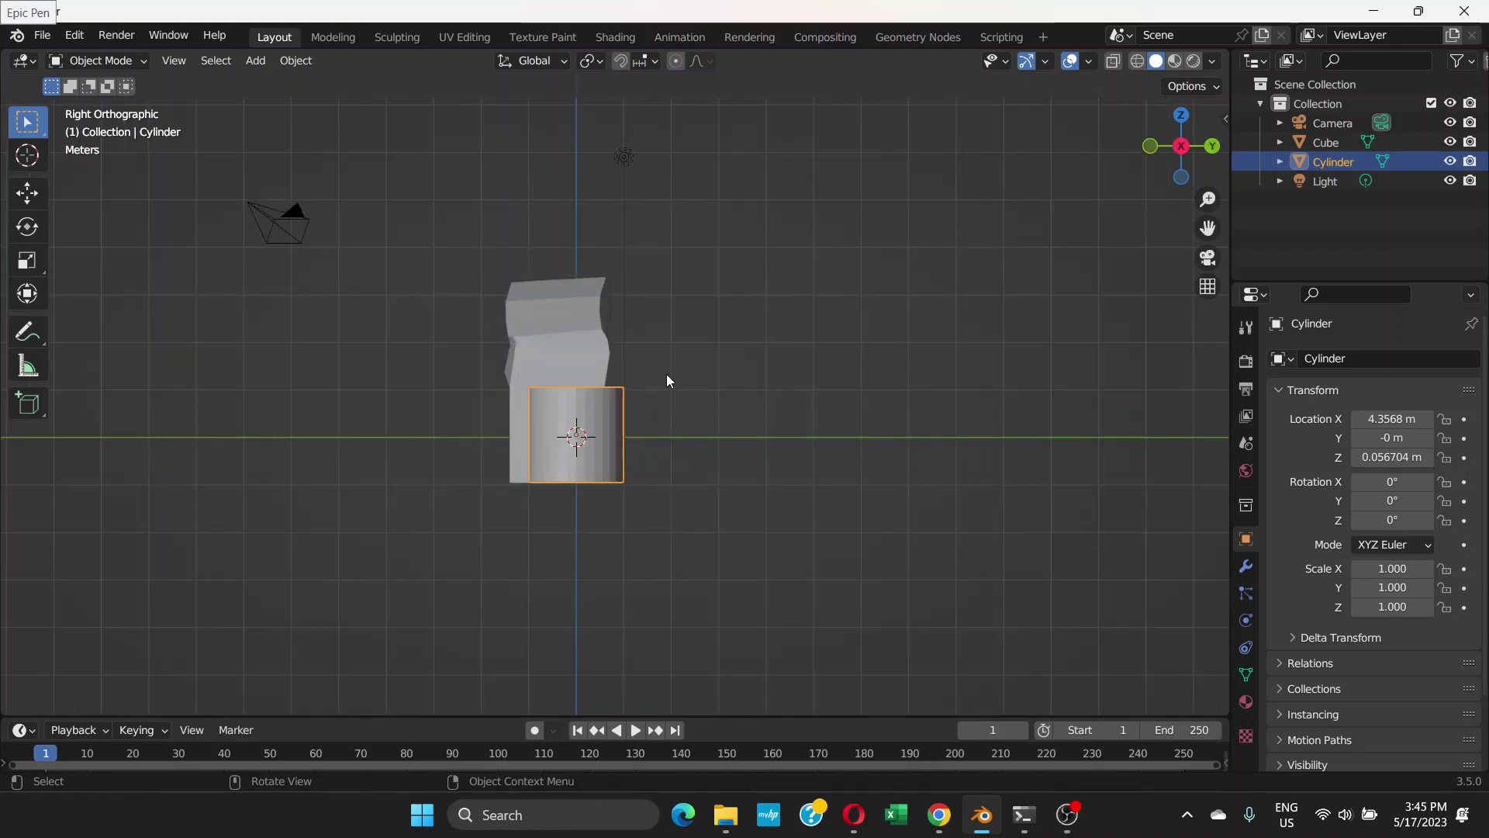
# Try rotating the cylinder about its origin in the top orthographic view.
pyautogui.press('KP_7')
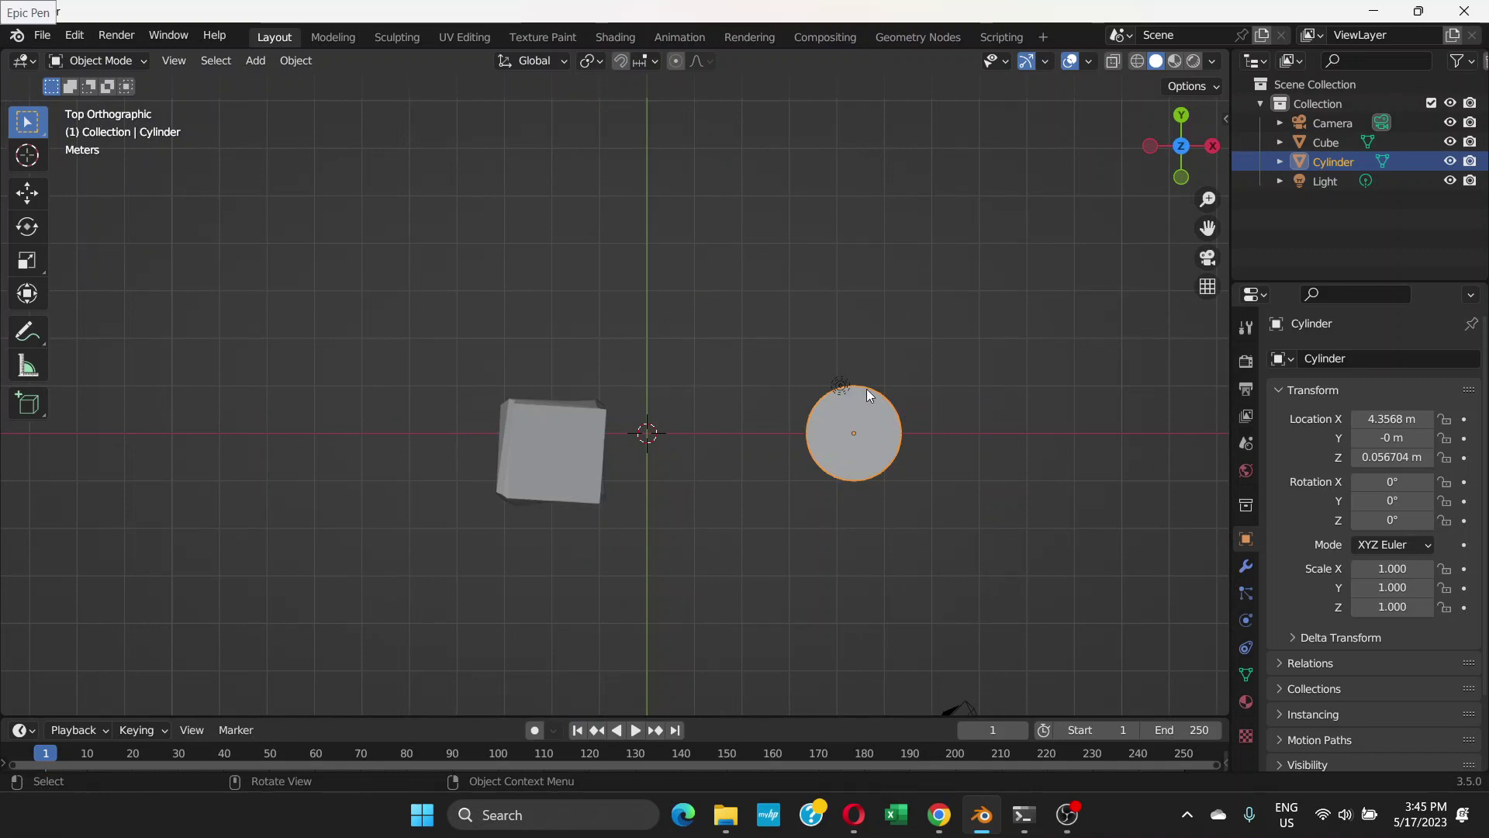
pyautogui.press('r')
pyautogui.press('Escape')
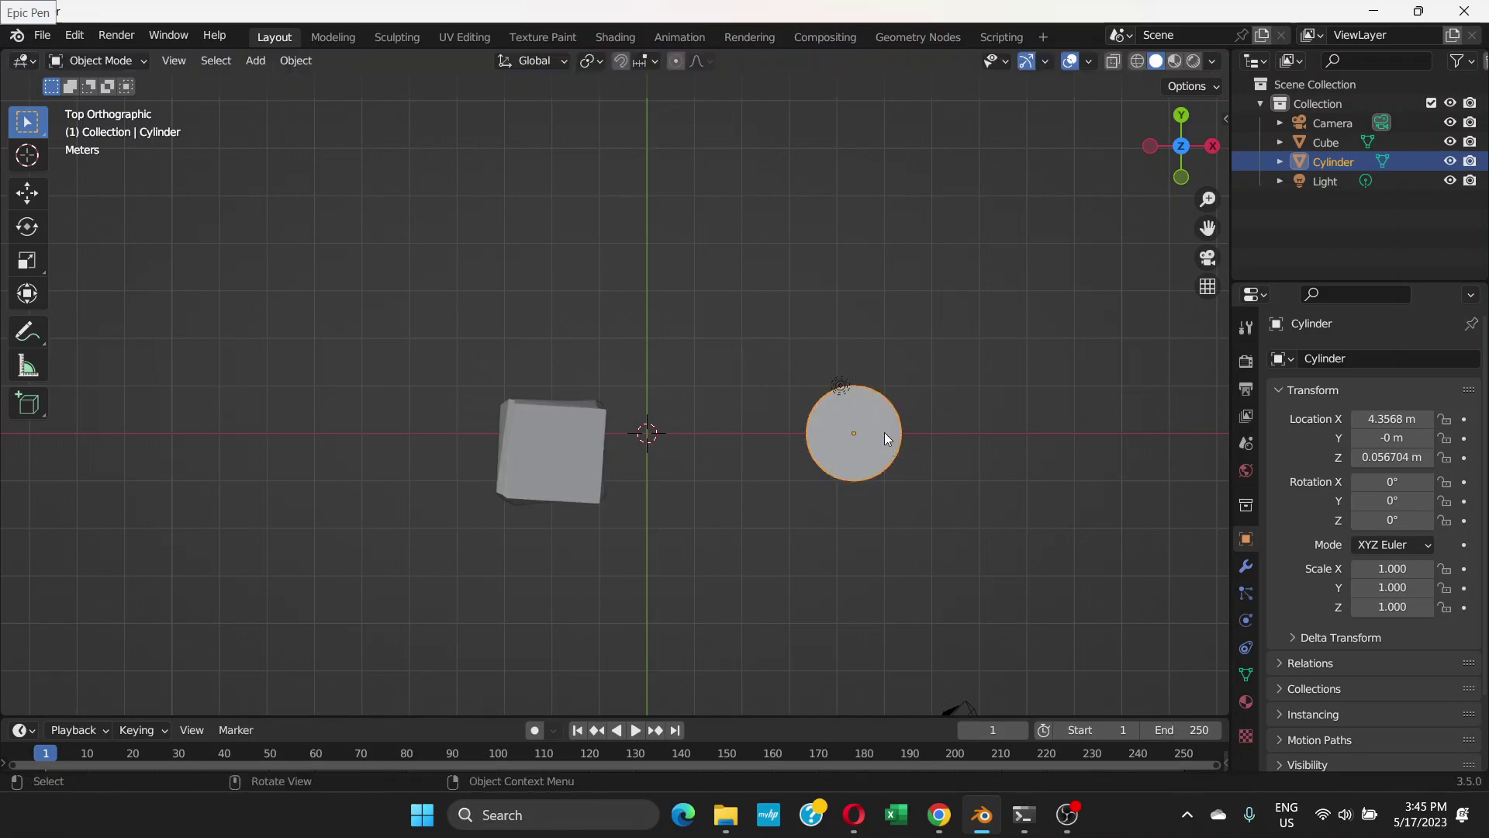
# Try rotating the cylinder about its origin in the front orthographic view.
pyautogui.press('KP_1')
pyautogui.press('r')
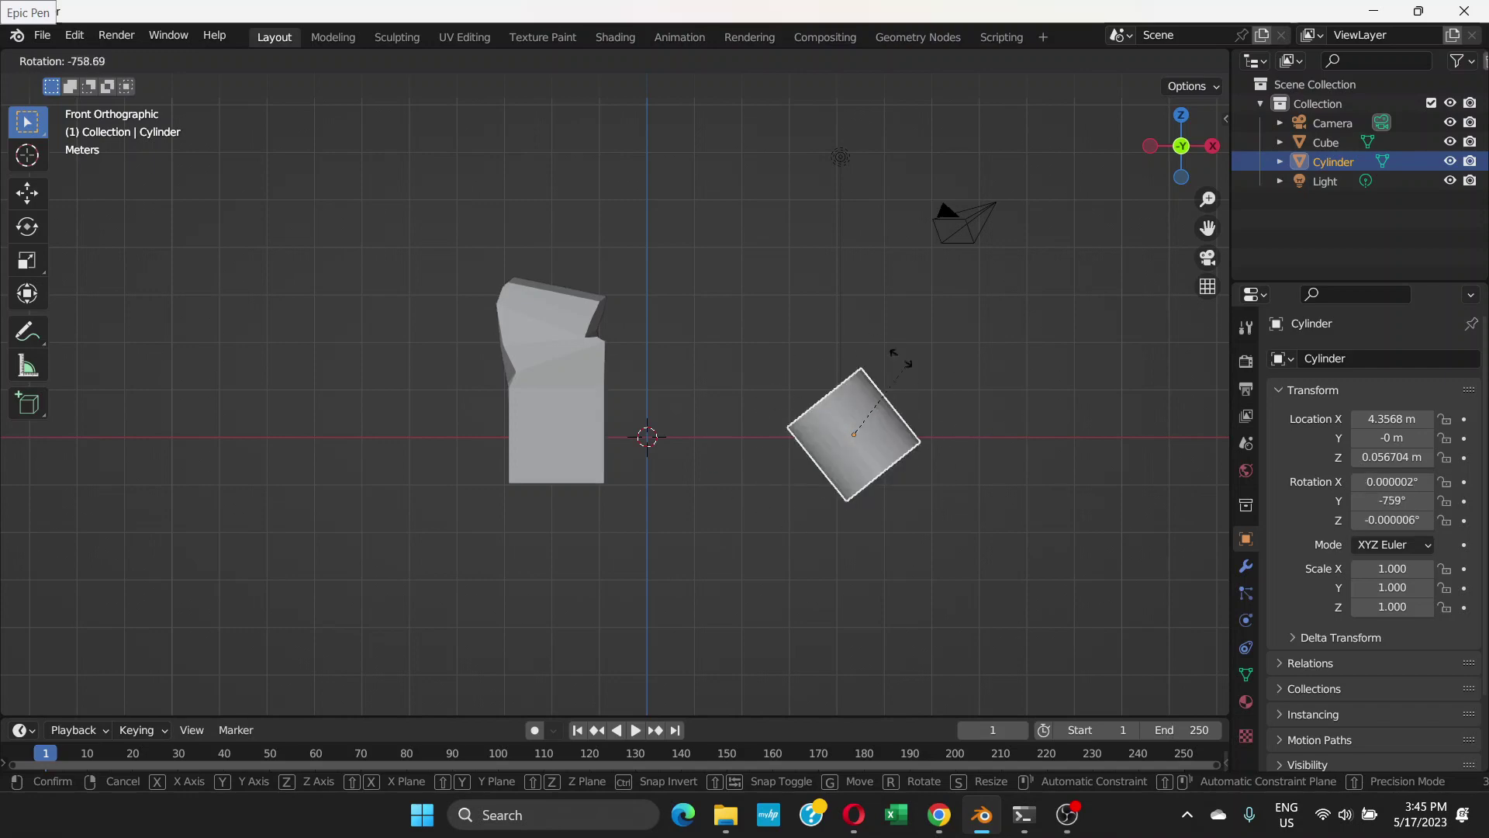
pyautogui.press('Escape')
# Try rotating the cylinder freely about its origin from an oblique perspective viewpoint.
pyautogui.press('KP_5')
pyautogui.moveTo(822, 393); pyautogui.dragTo(835, 472, button='middle')
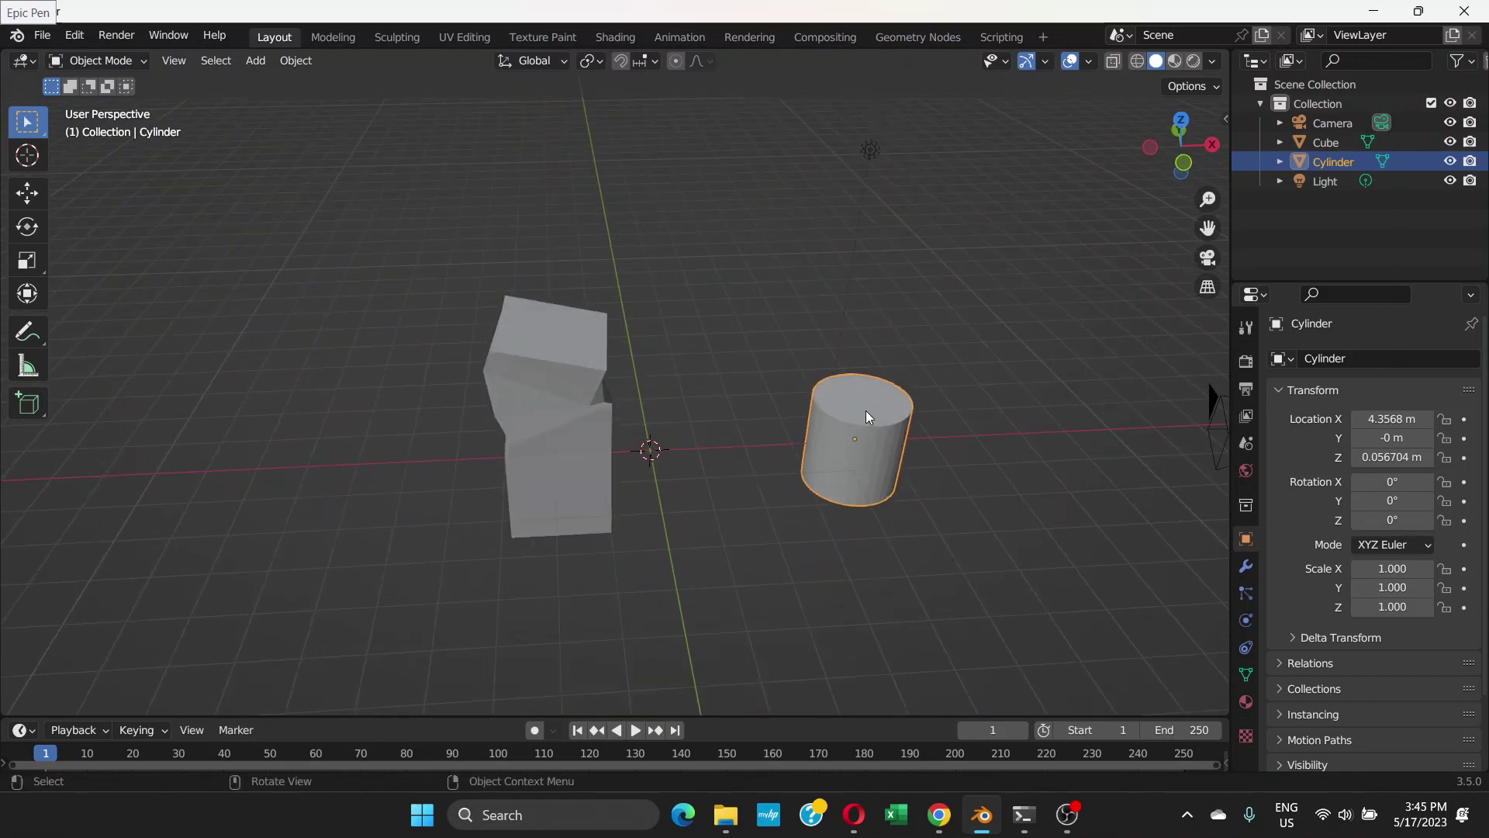
pyautogui.moveTo(867, 413)
pyautogui.mouseDown(button='middle')
pyautogui.moveTo(897, 410)
pyautogui.moveTo(839, 404)
pyautogui.moveTo(897, 411)
pyautogui.mouseUp(button='middle')
pyautogui.press('r')
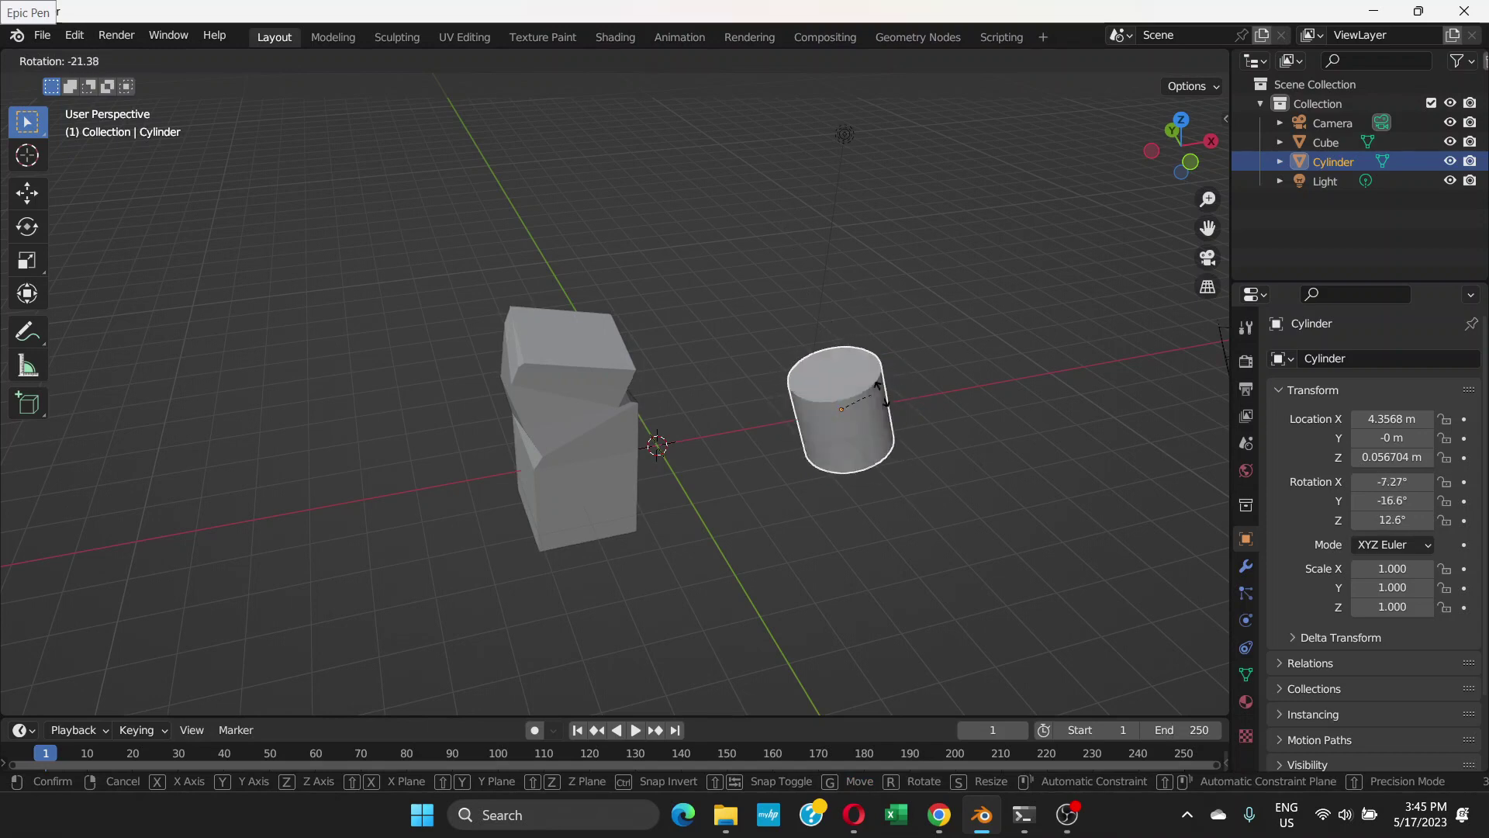
pyautogui.rightClick(846, 399)
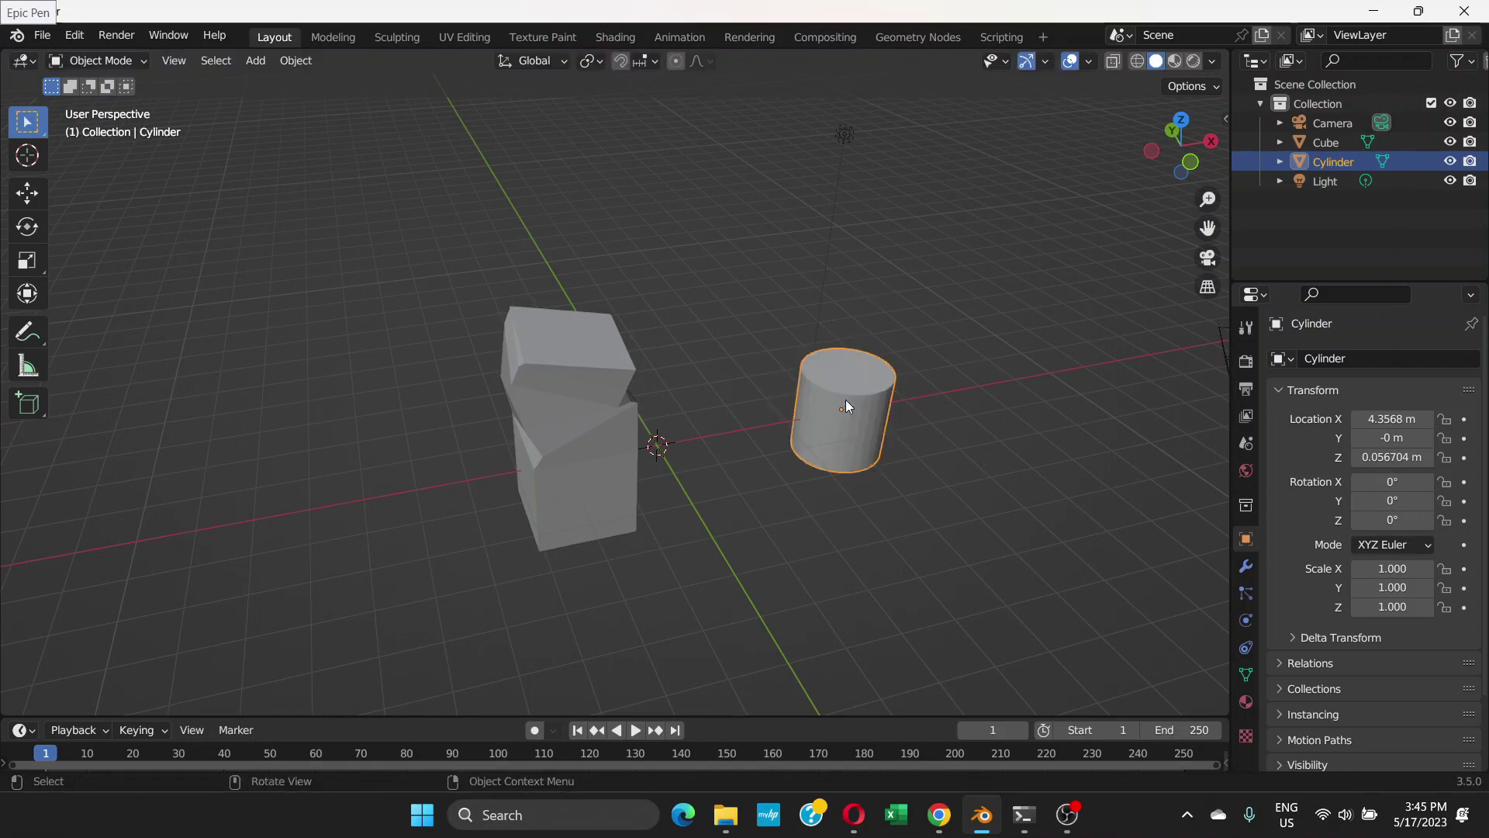
# Rotate the cylinder freely from a higher perspective viewpoint, inspect its tilt, and undo that rotation.
pyautogui.moveTo(845, 398); pyautogui.dragTo(806, 436, button='middle')
pyautogui.press('r')
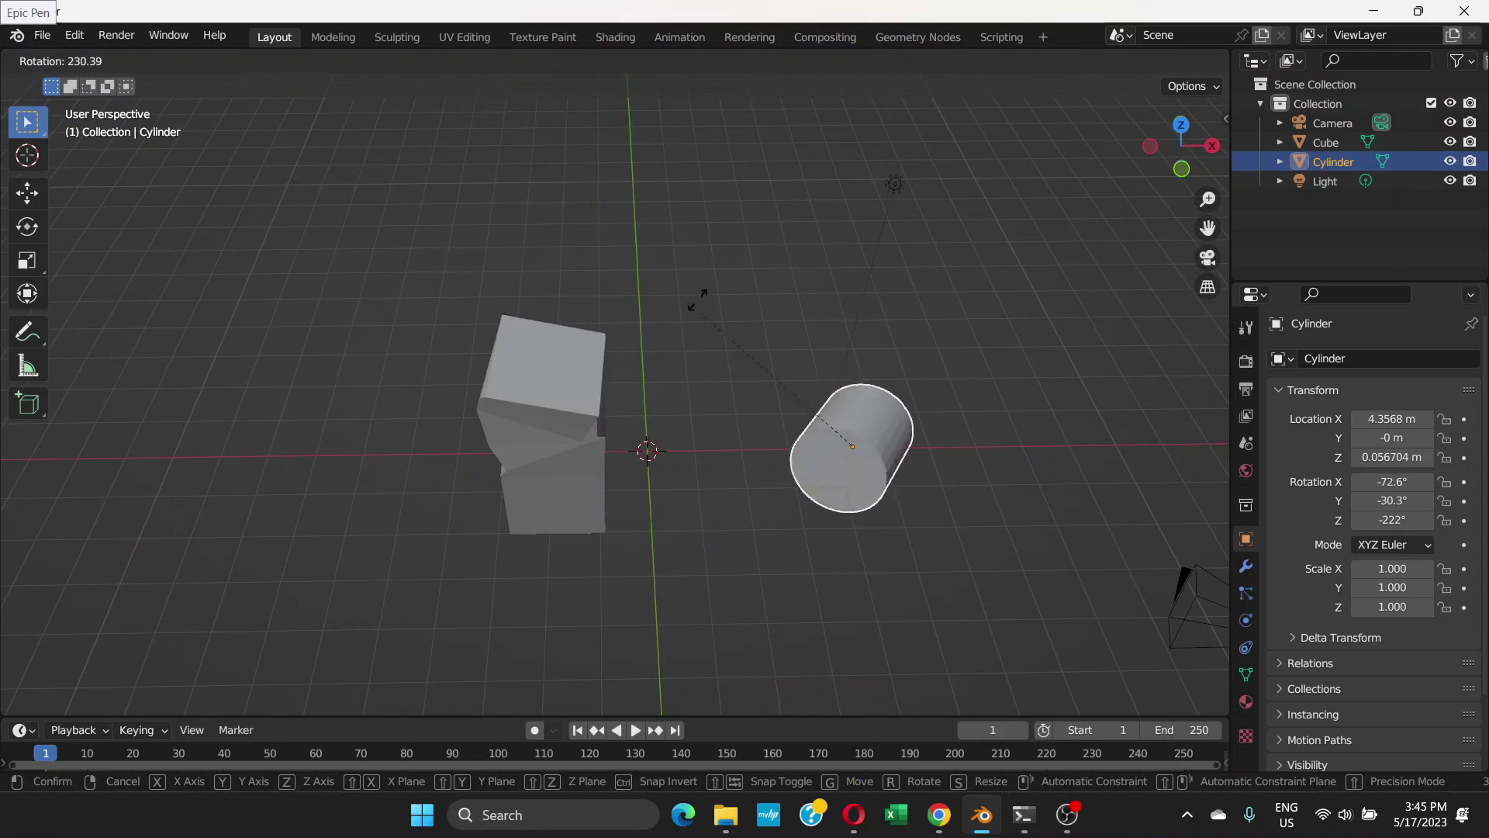
pyautogui.click(803, 405)
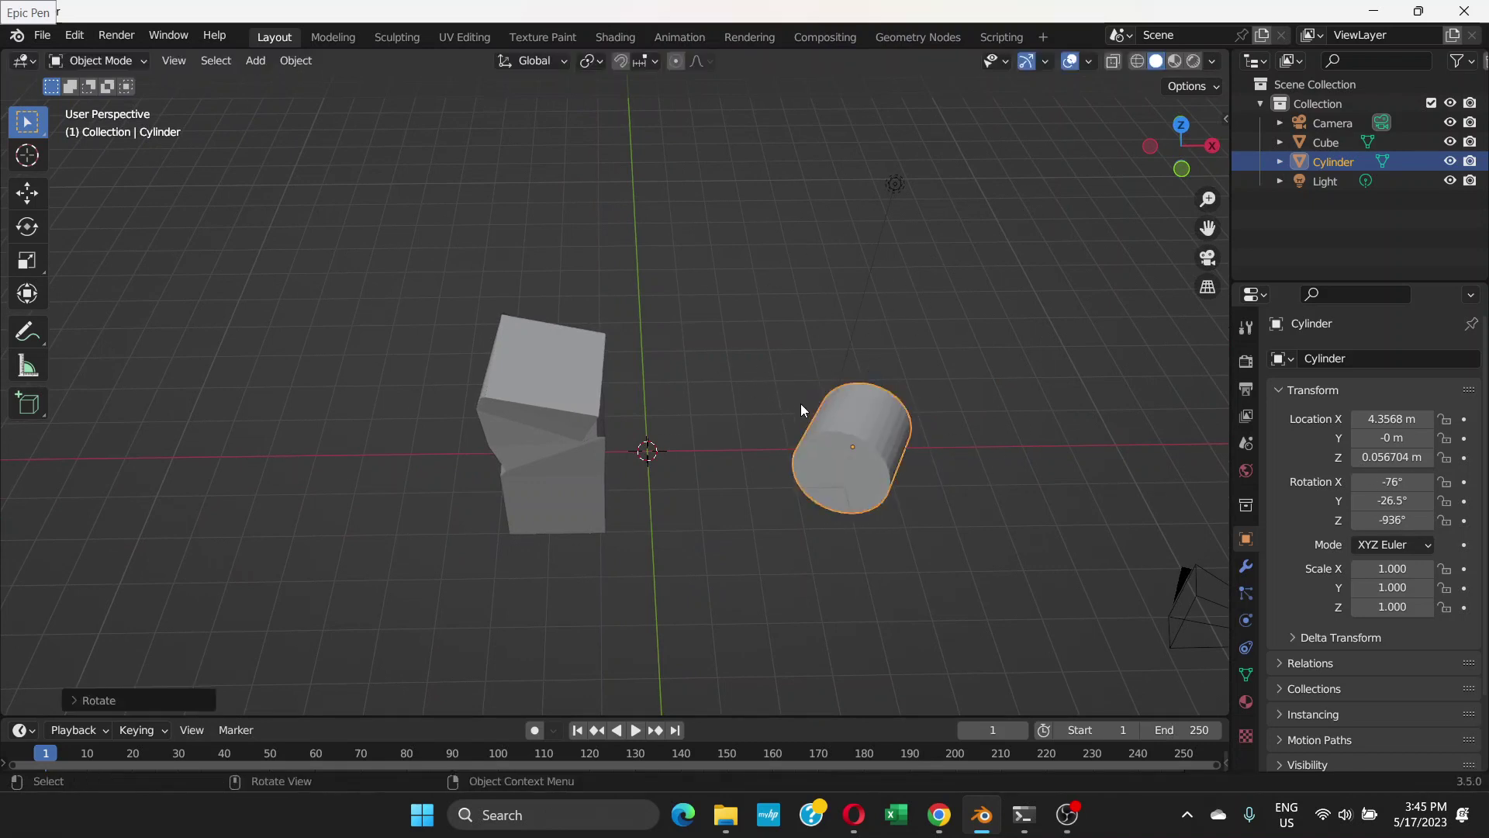
pyautogui.moveTo(803, 405); pyautogui.dragTo(831, 304, button='middle')
pyautogui.hotkey('ctrl', 'z')
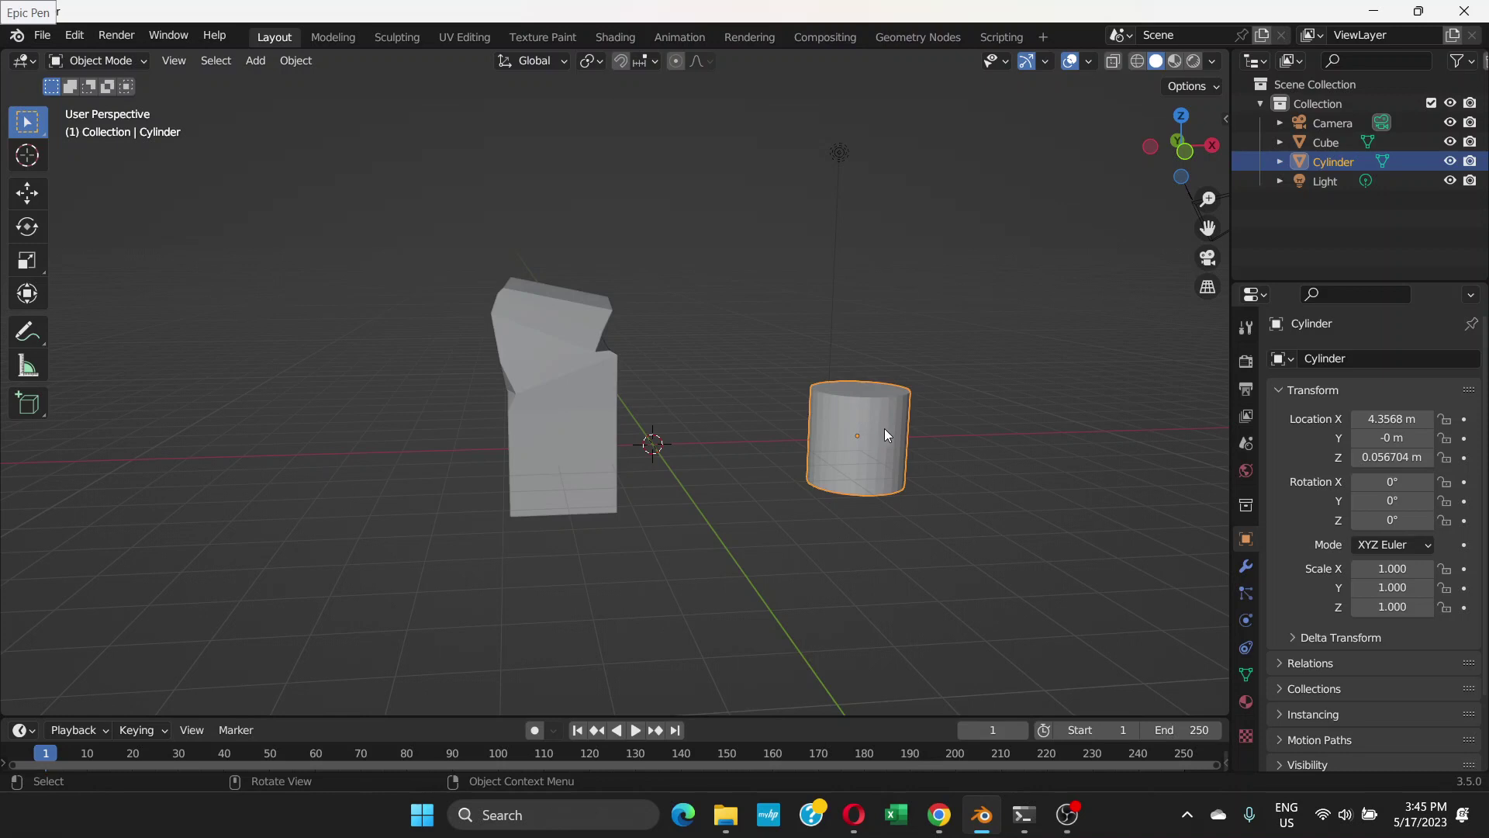
# Try rotating the cylinder freely, constrained to the global Z axis, and in trackball mode.
pyautogui.press('r')
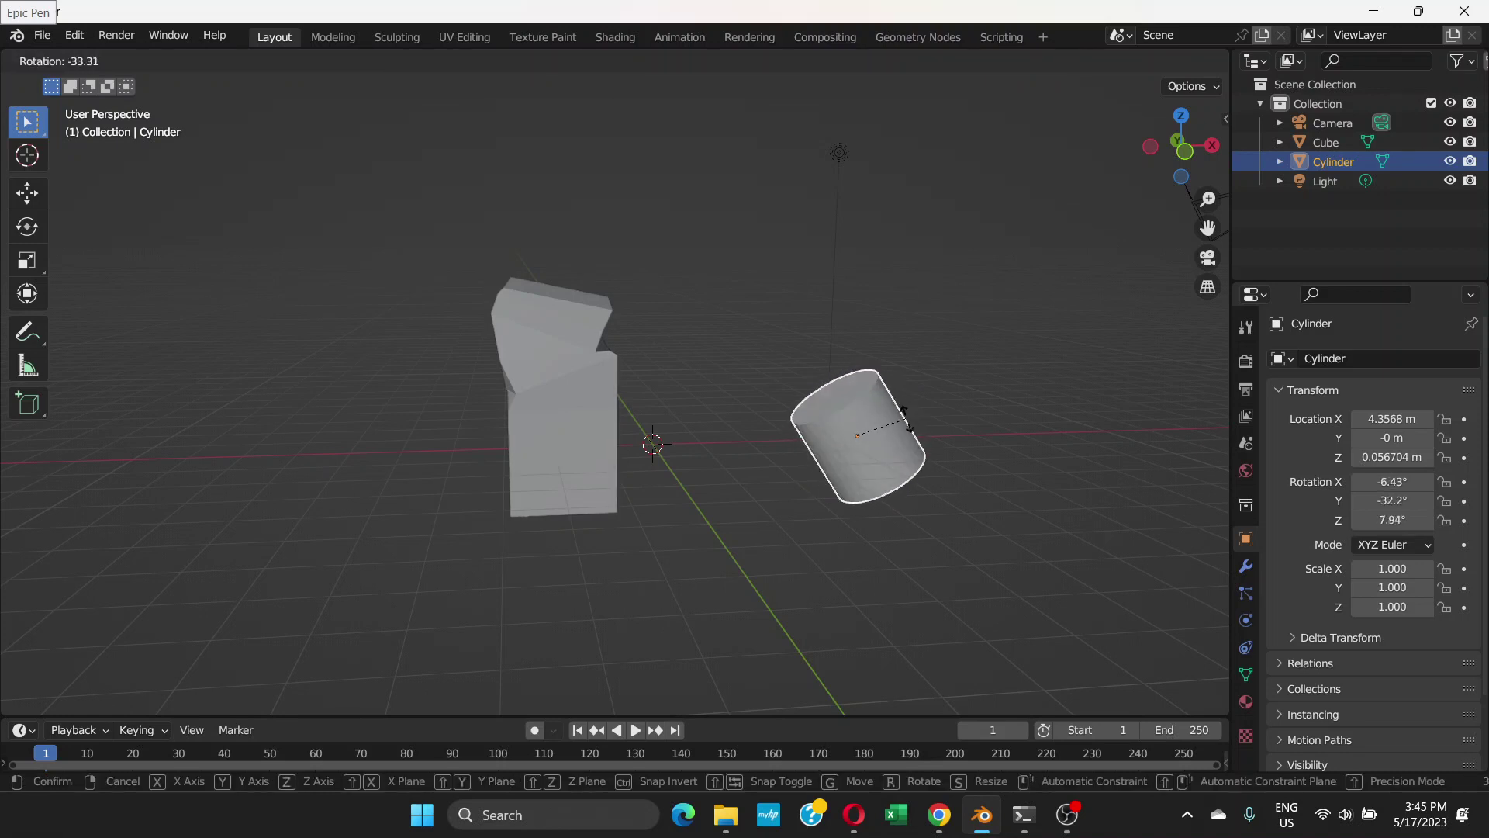
pyautogui.press('z')
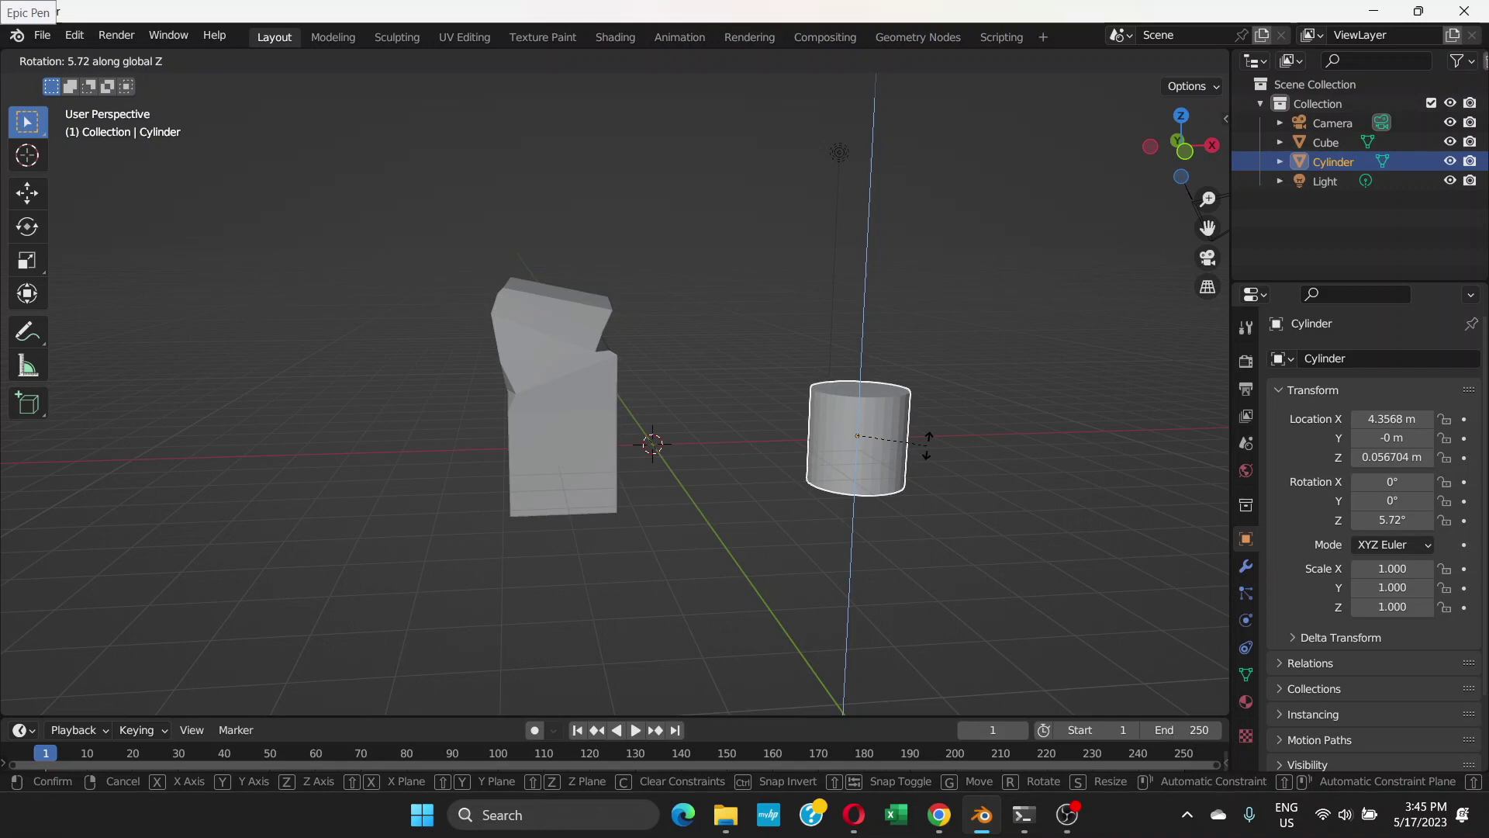
pyautogui.press('r')
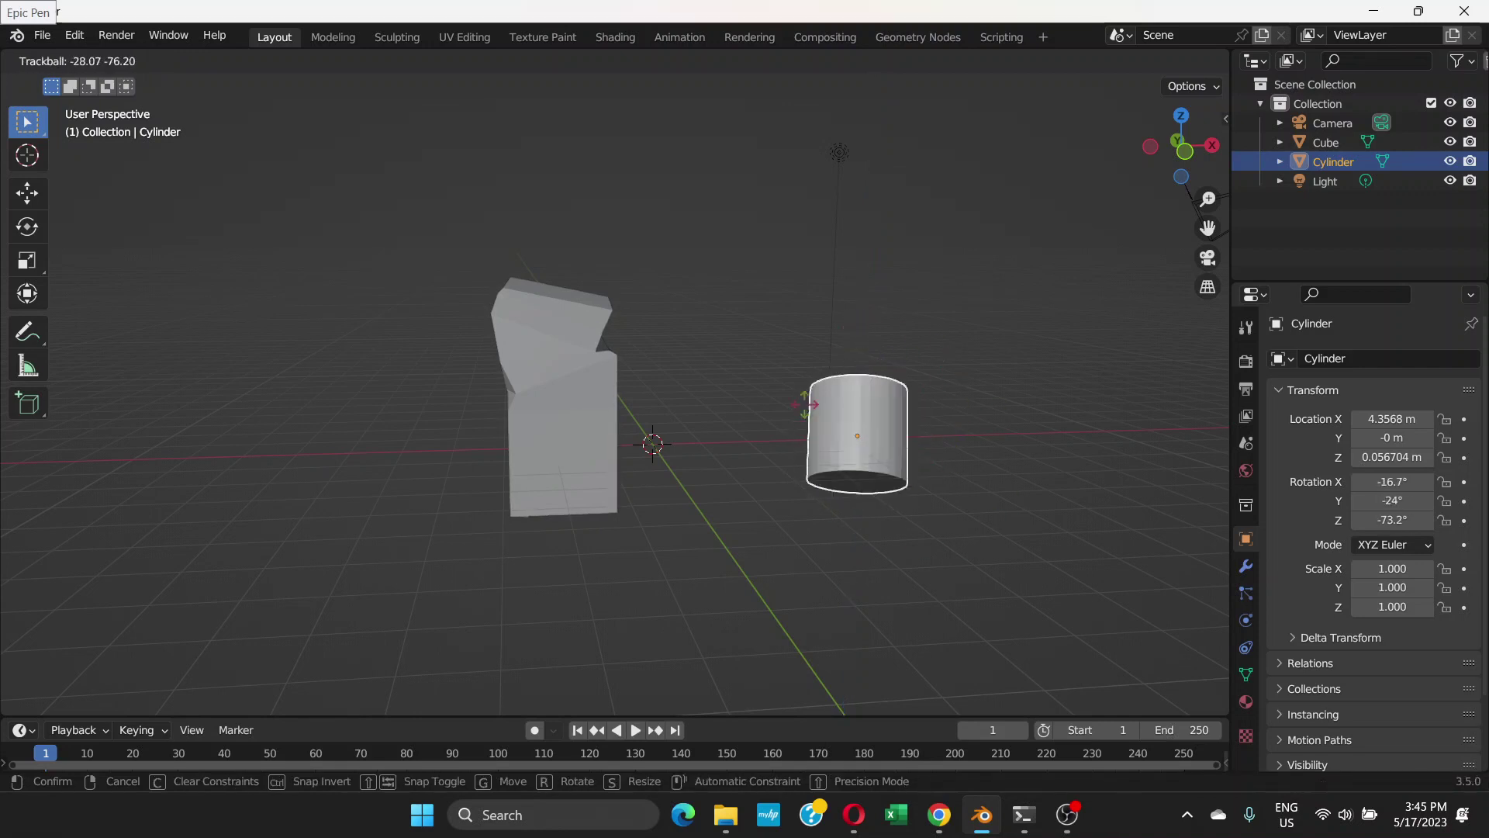
pyautogui.rightClick(879, 443)
# Try rotating the cylinder about the global X axis and separately about the global Y axis.
pyautogui.press('r')
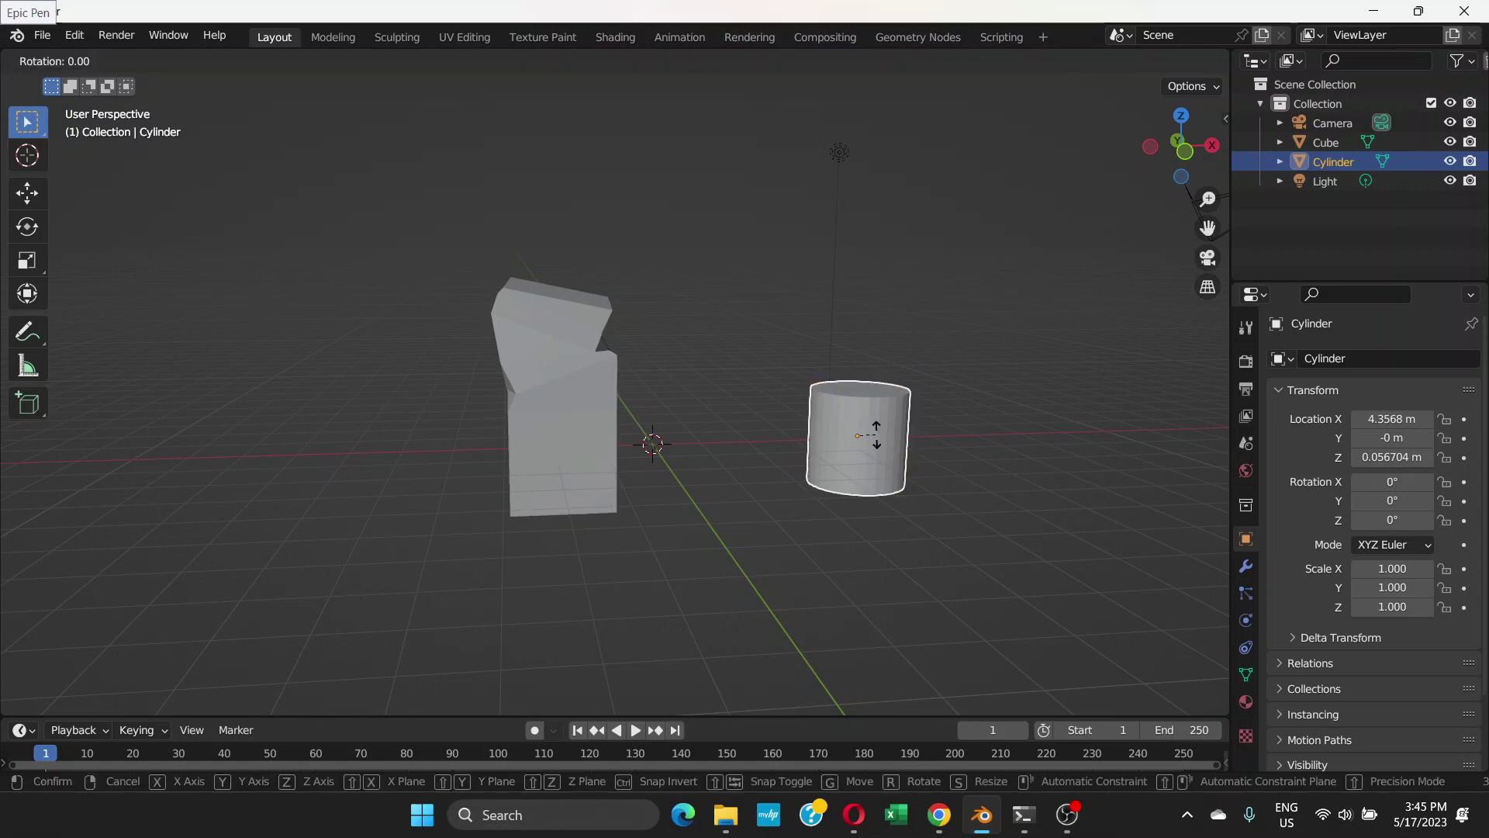
pyautogui.press('x')
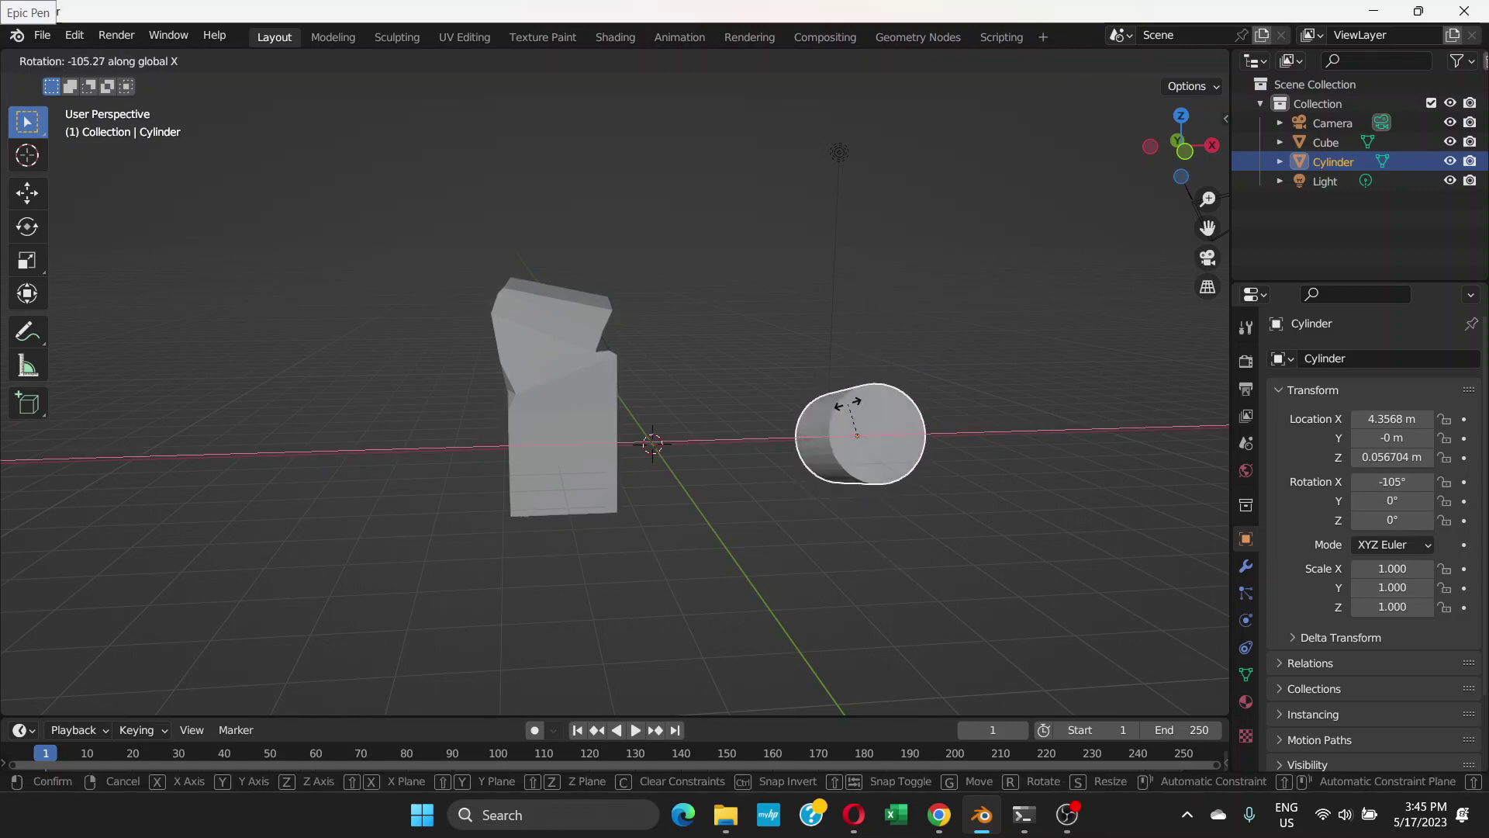
pyautogui.rightClick(872, 466)
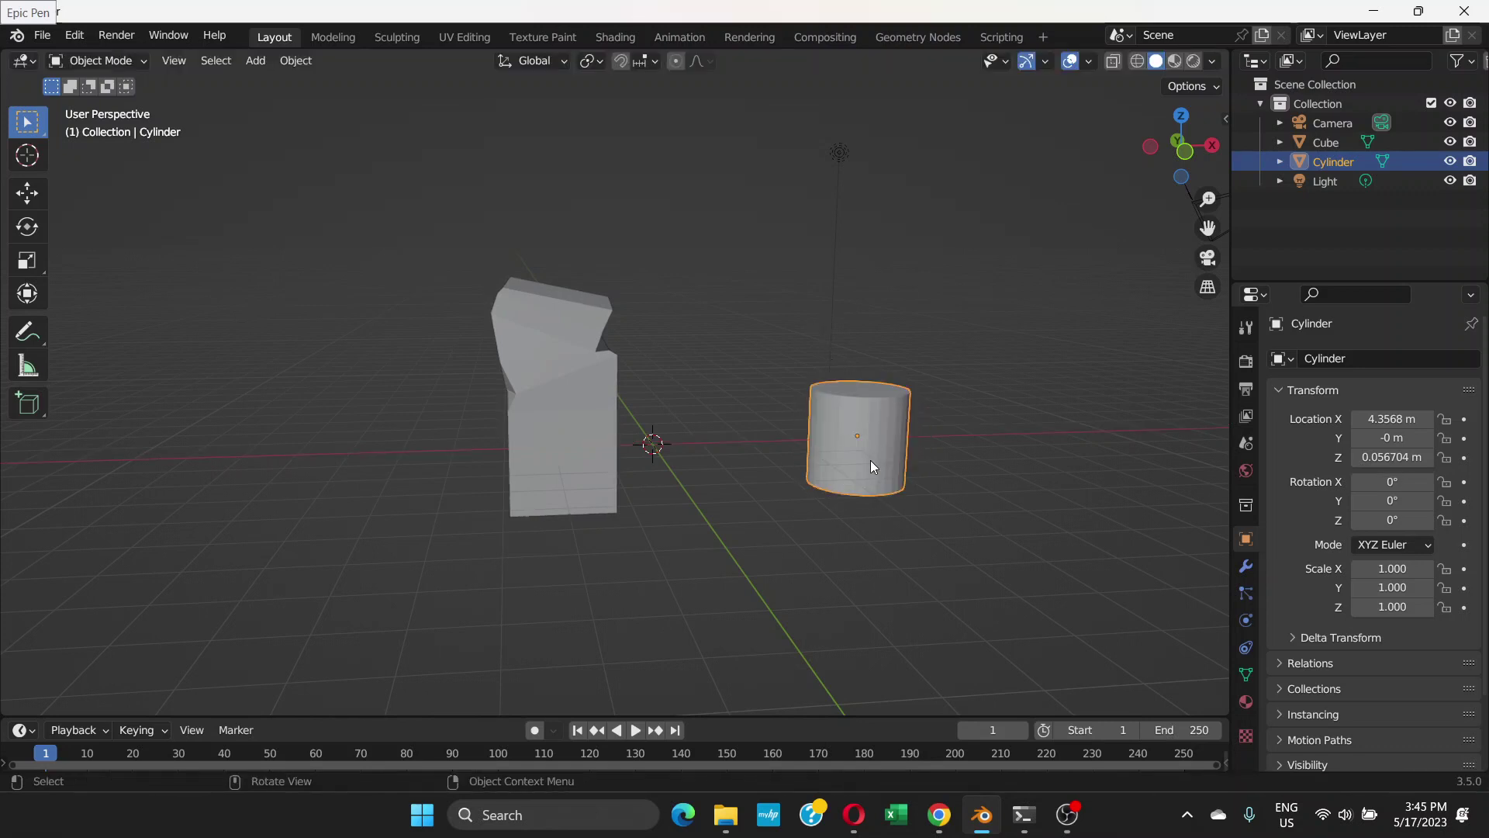
pyautogui.press('r')
pyautogui.press('y')
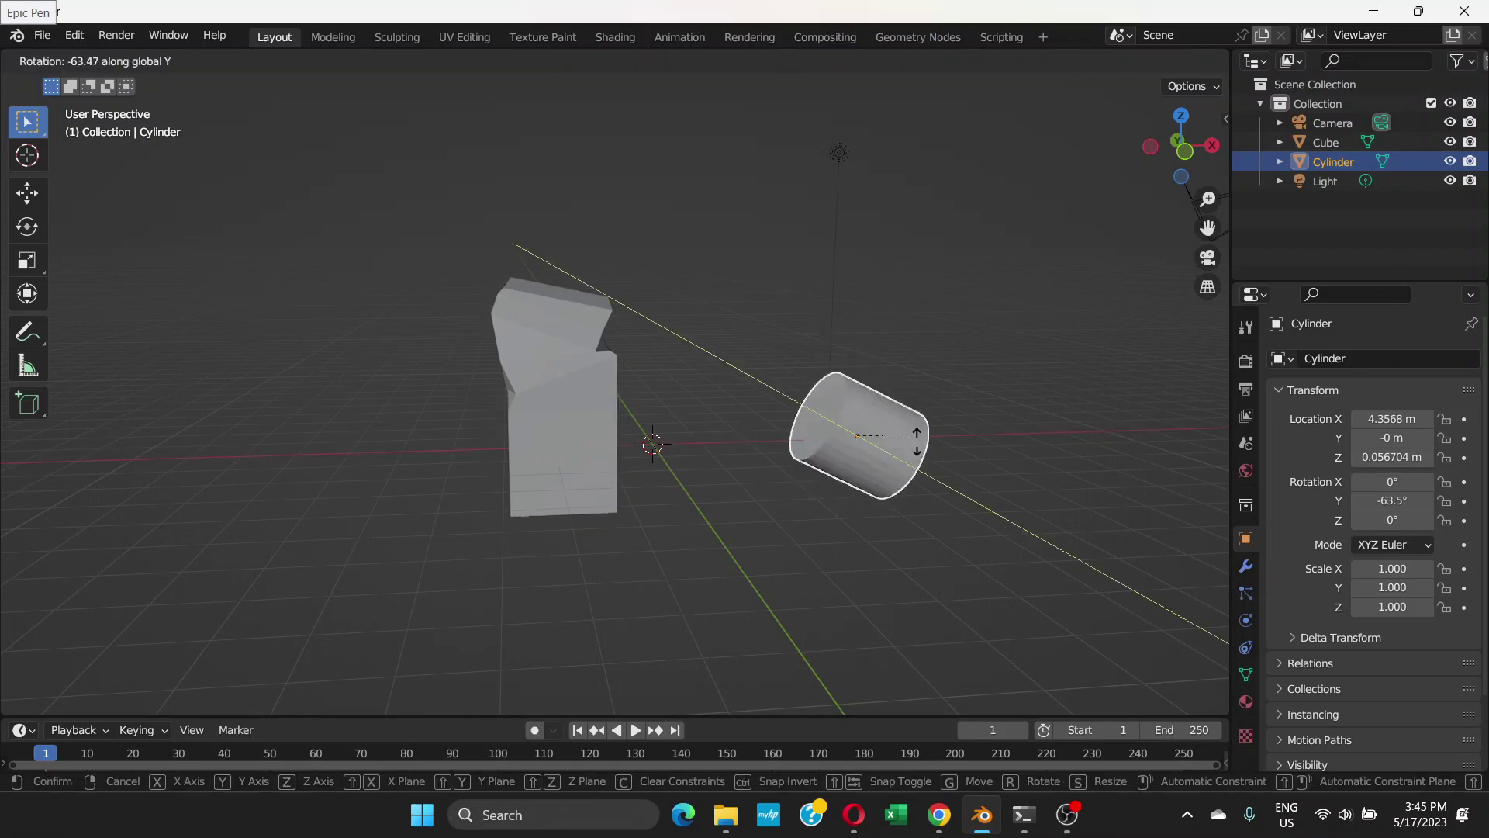
pyautogui.rightClick(887, 478)
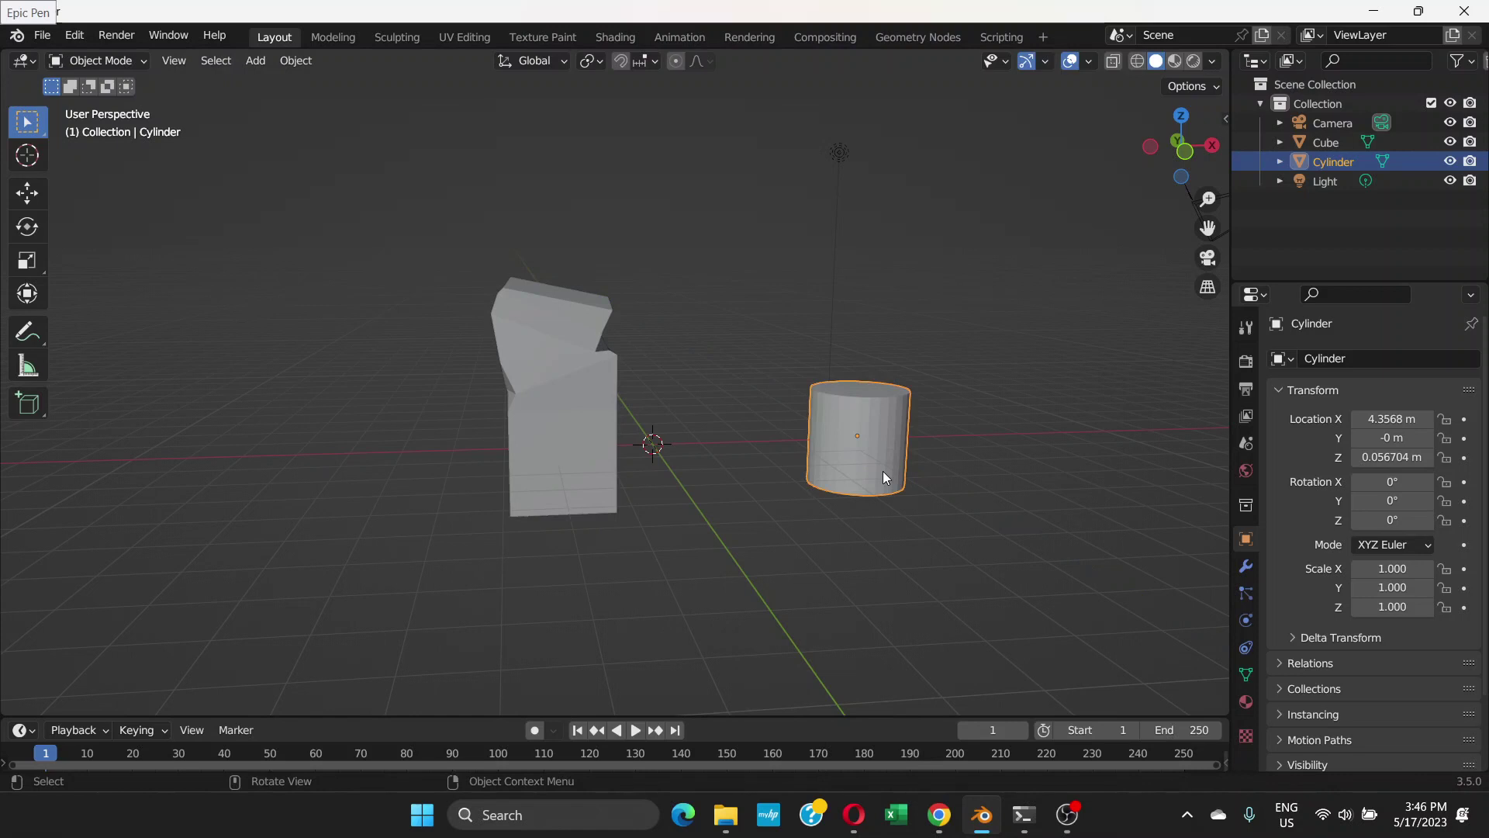
# Try rotating the cylinder about the global Z axis only.
pyautogui.press('r')
pyautogui.press('z')
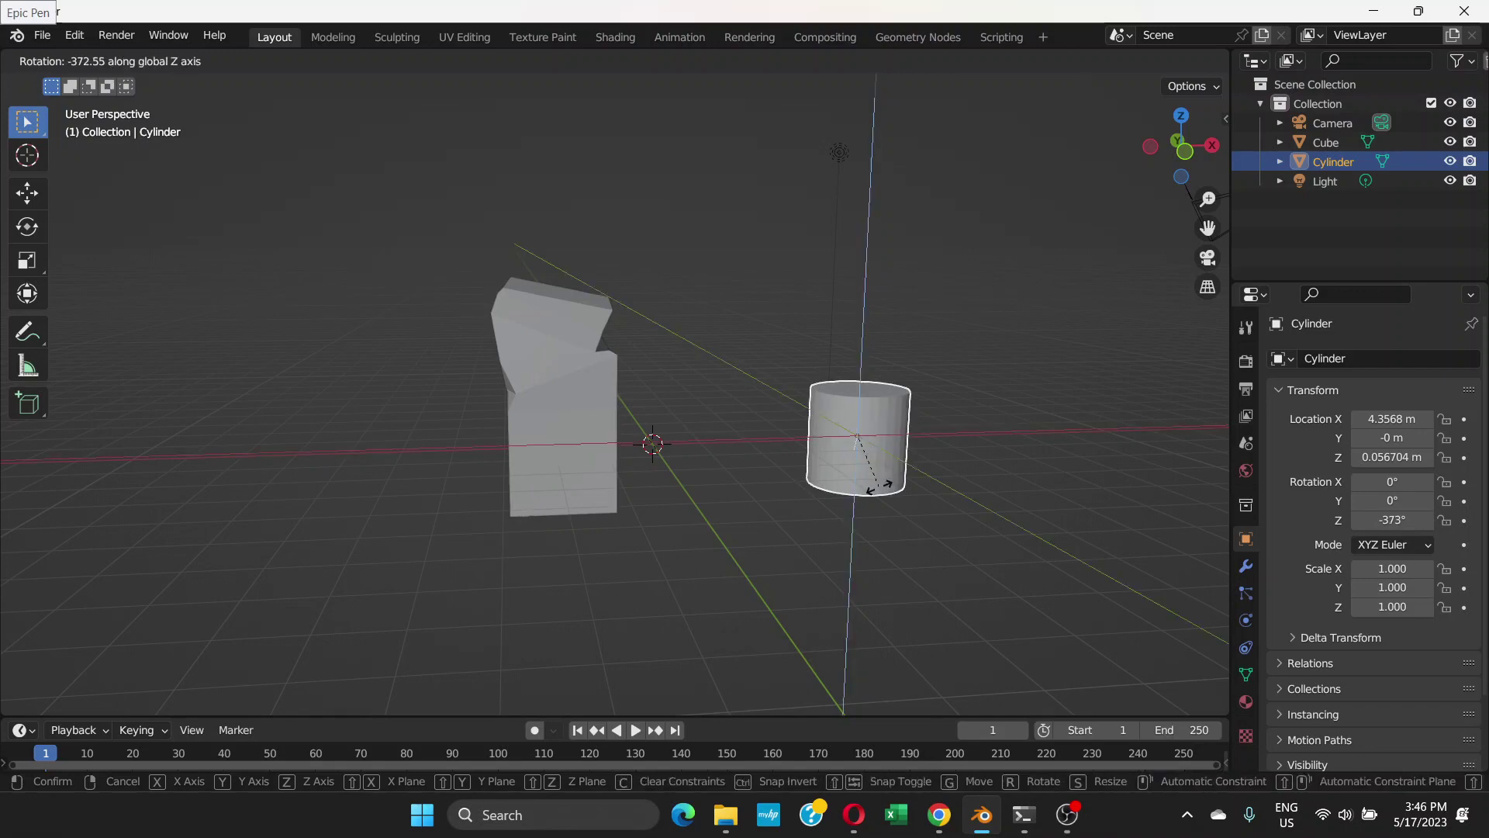
pyautogui.press('Escape')
# Select the irregular cube mesh and rotate it about the global Z axis to about 171°.
pyautogui.moveTo(864, 440); pyautogui.dragTo(878, 407, button='middle')
pyautogui.click(566, 411)
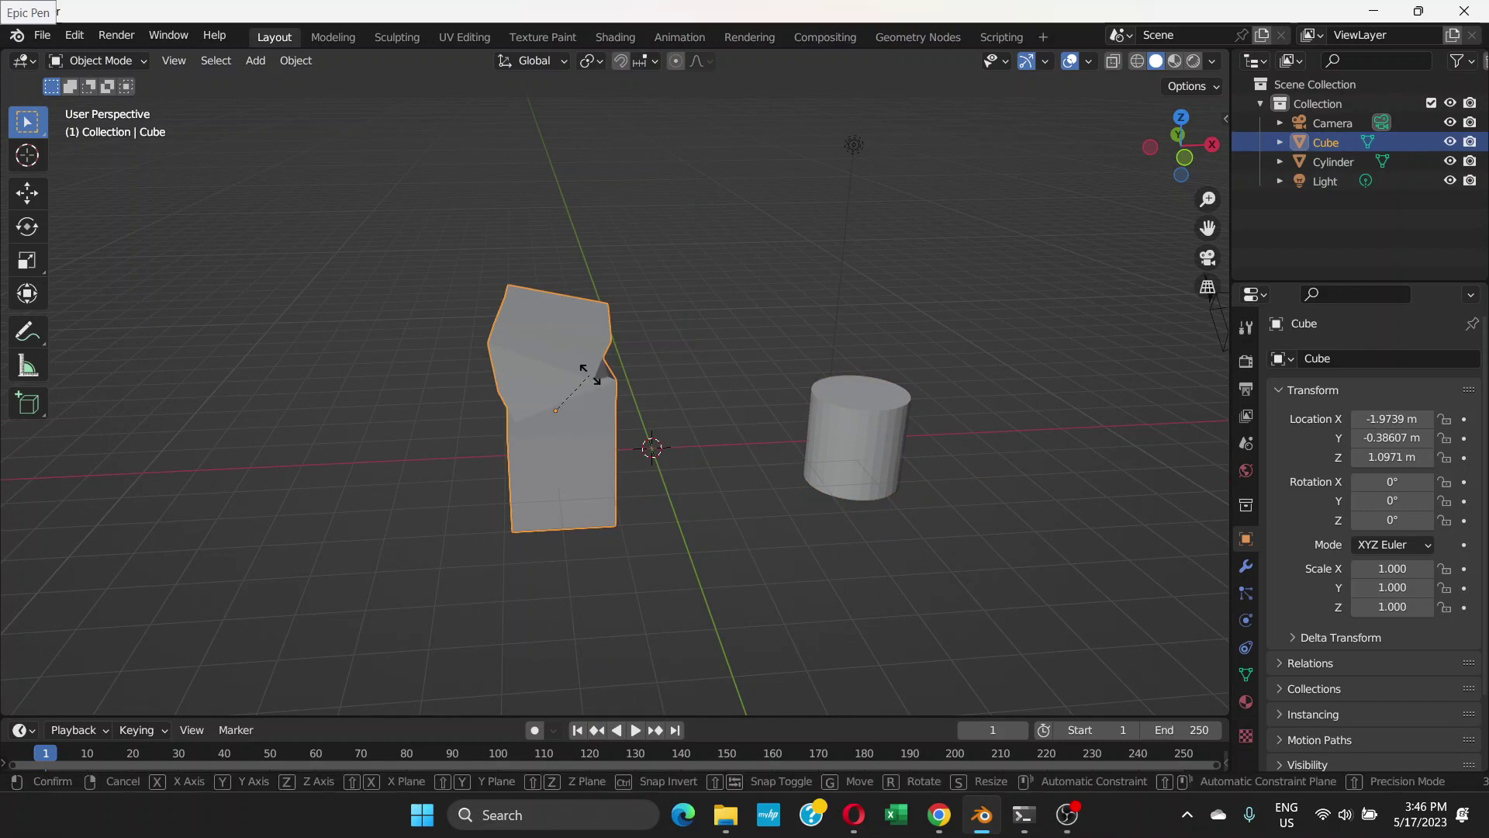
pyautogui.press('r')
pyautogui.press('z')
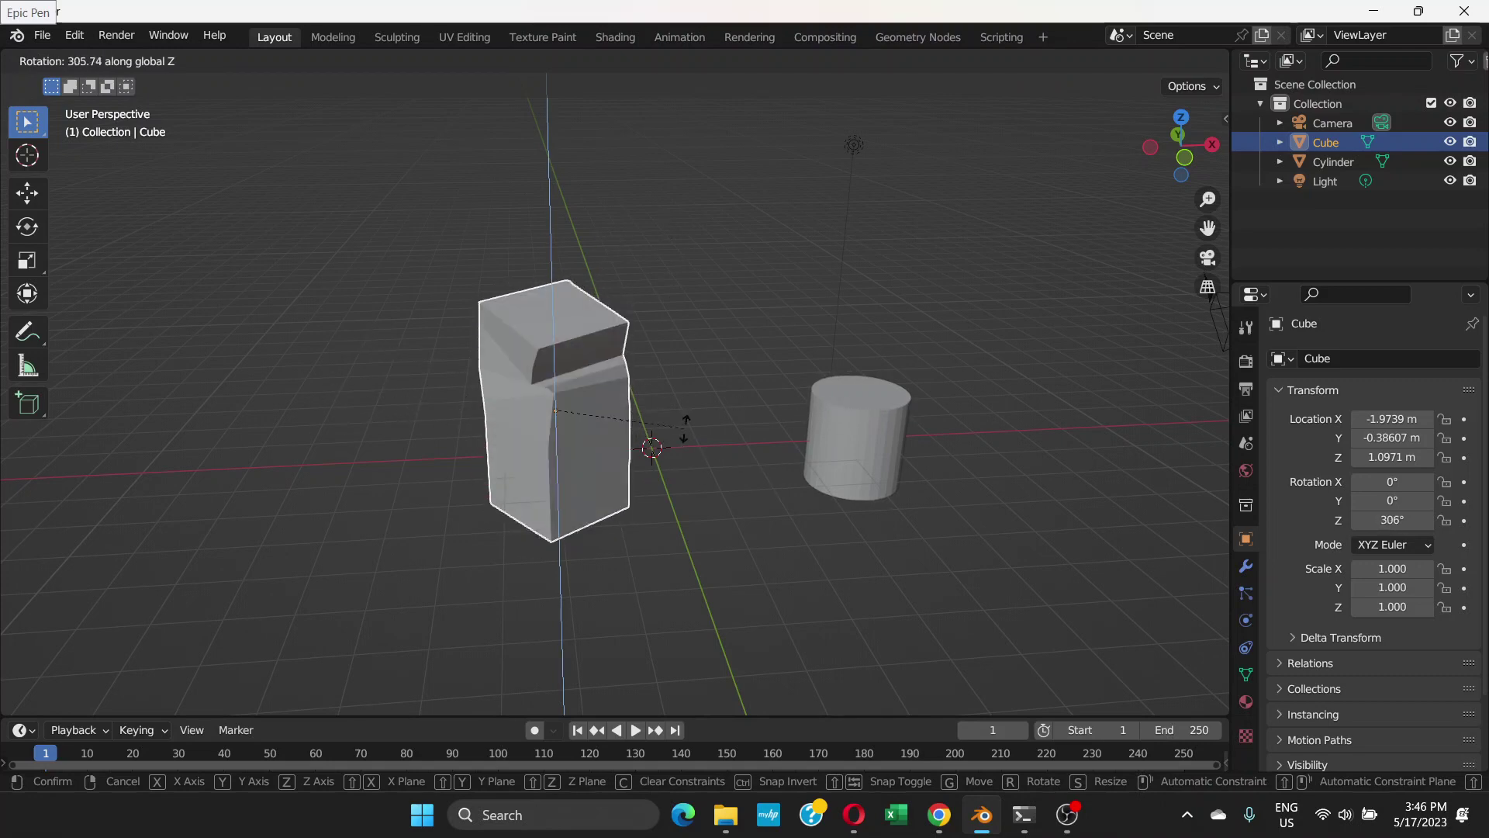
pyautogui.click(490, 458)
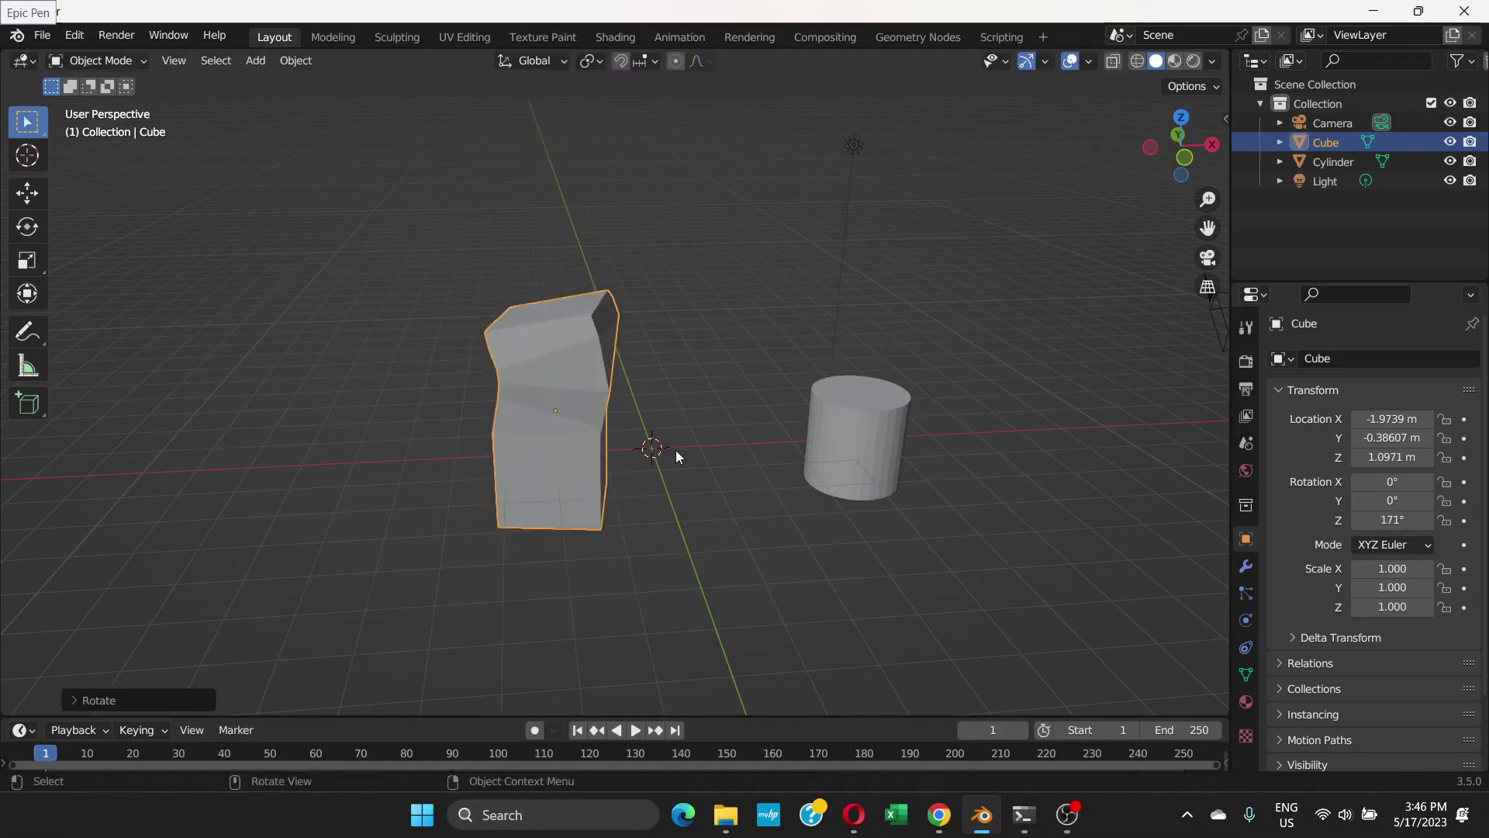
pyautogui.moveTo(677, 450); pyautogui.dragTo(623, 385, button='middle')
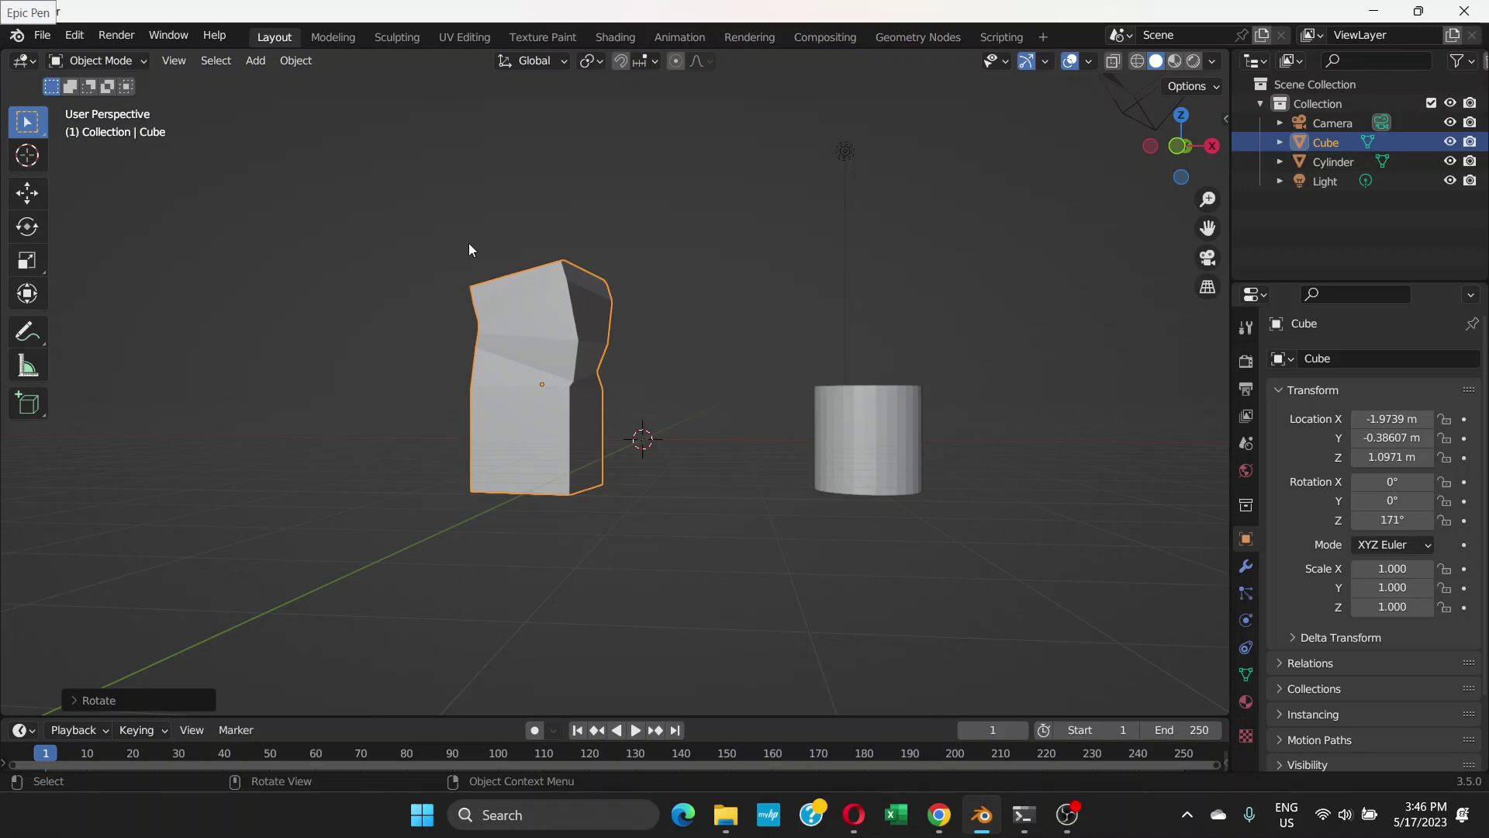
# Bring up the Set Origin options for the selected cube mesh.
pyautogui.click(292, 61)
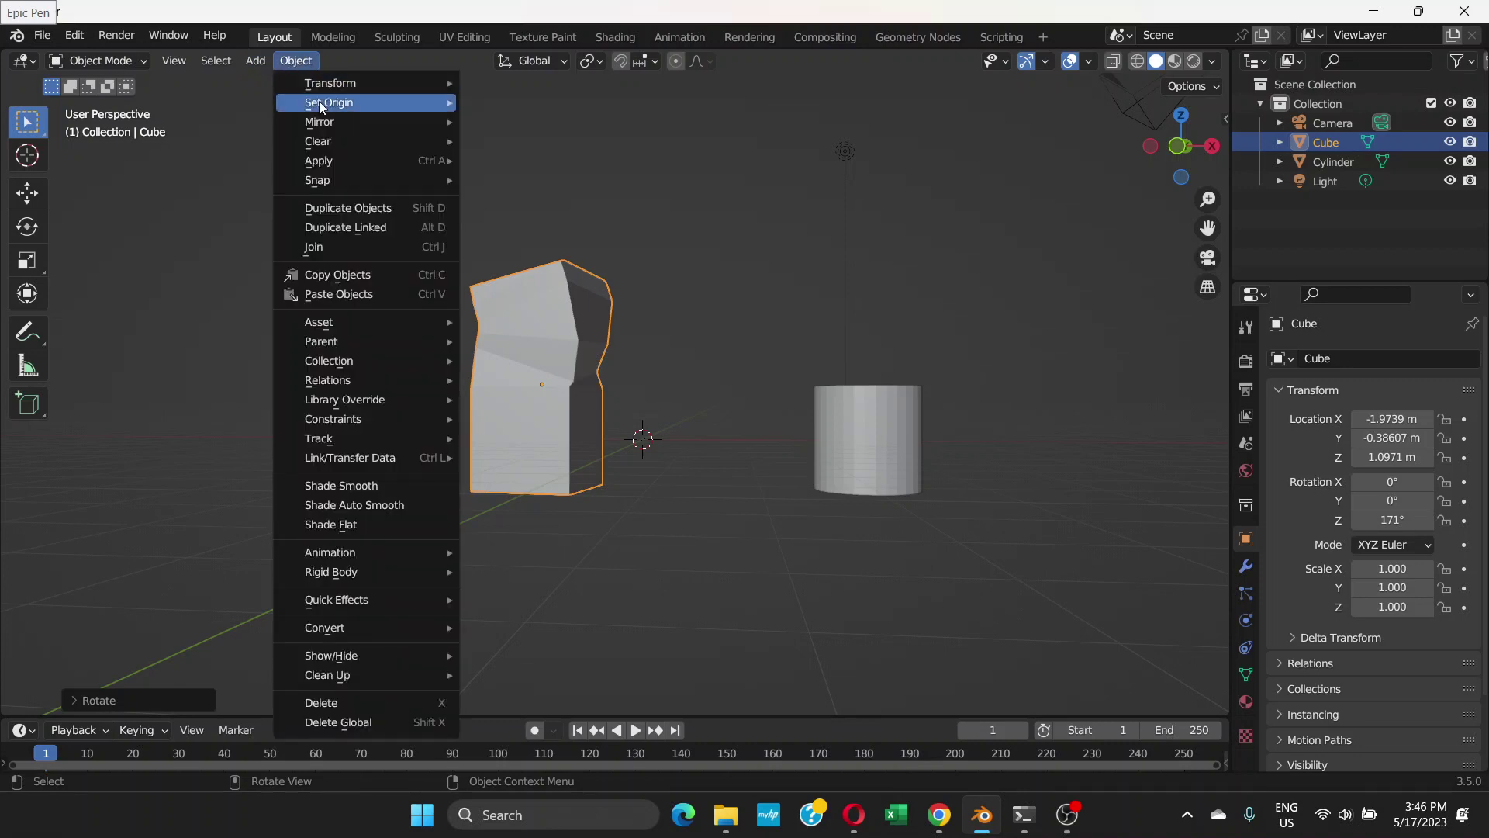
pyautogui.moveTo(321, 102)
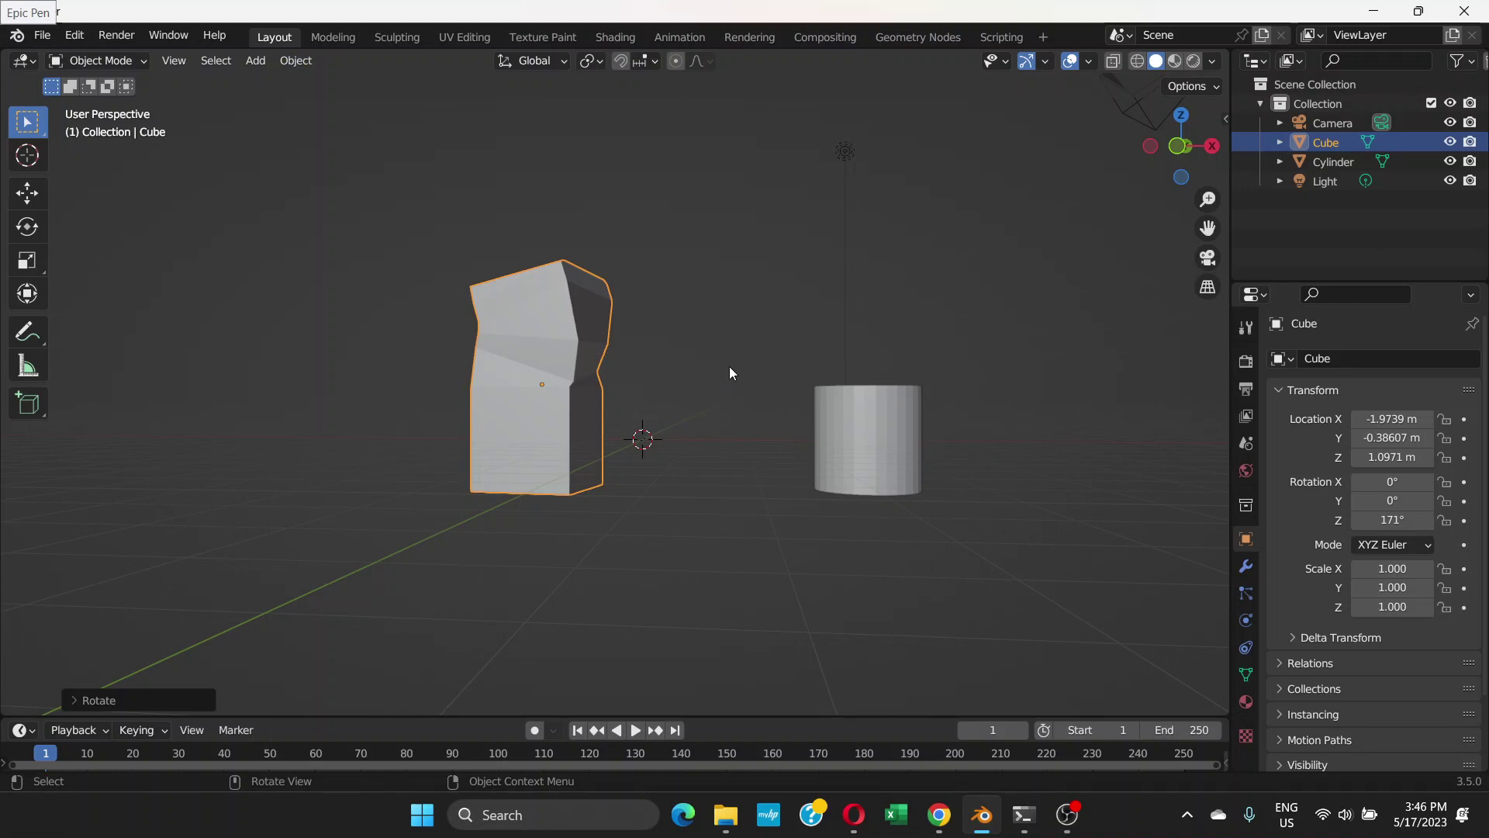
pyautogui.click(300, 62)
pyautogui.moveTo(382, 112)
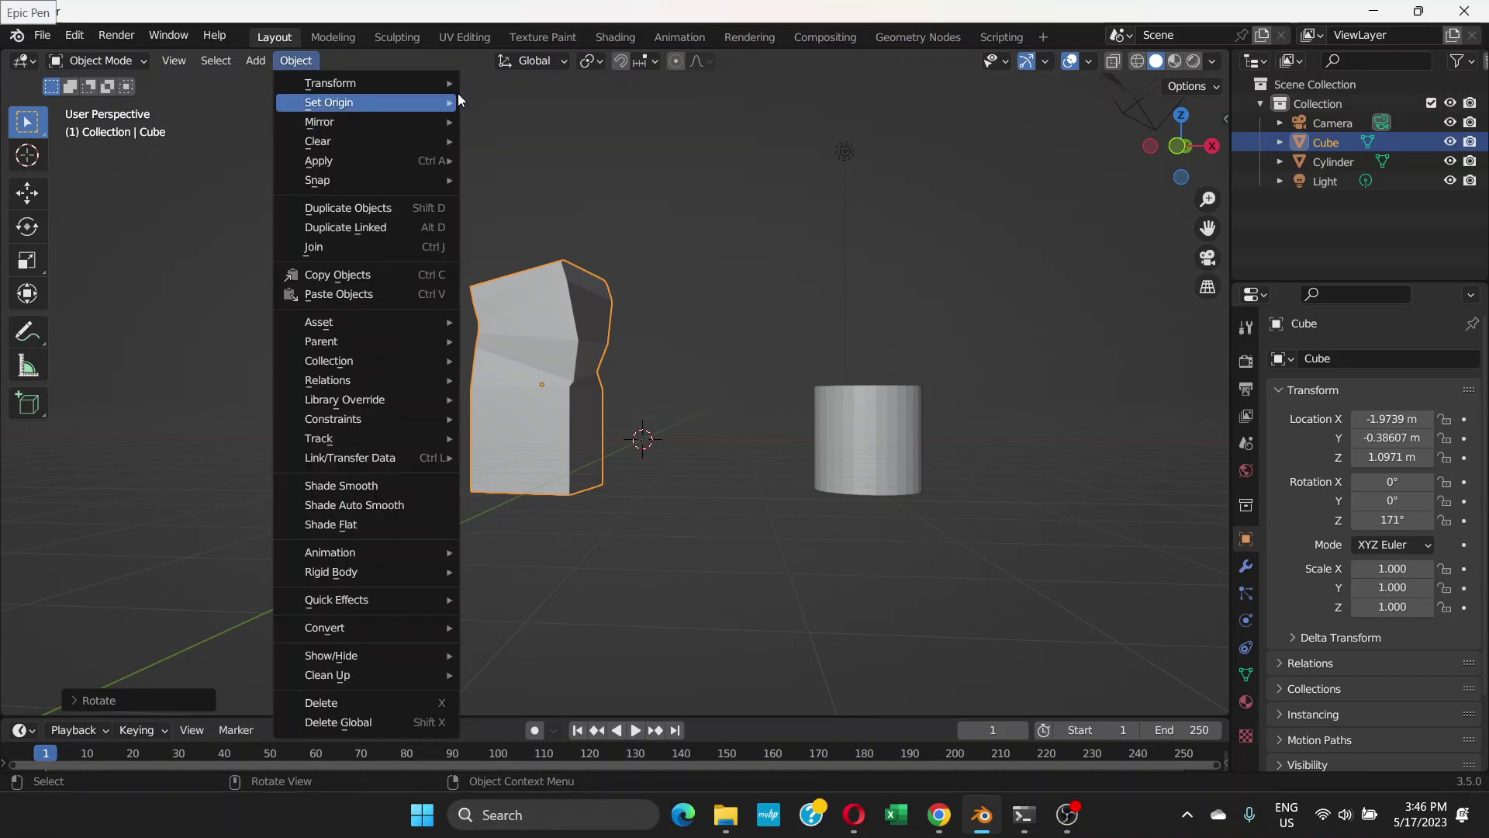